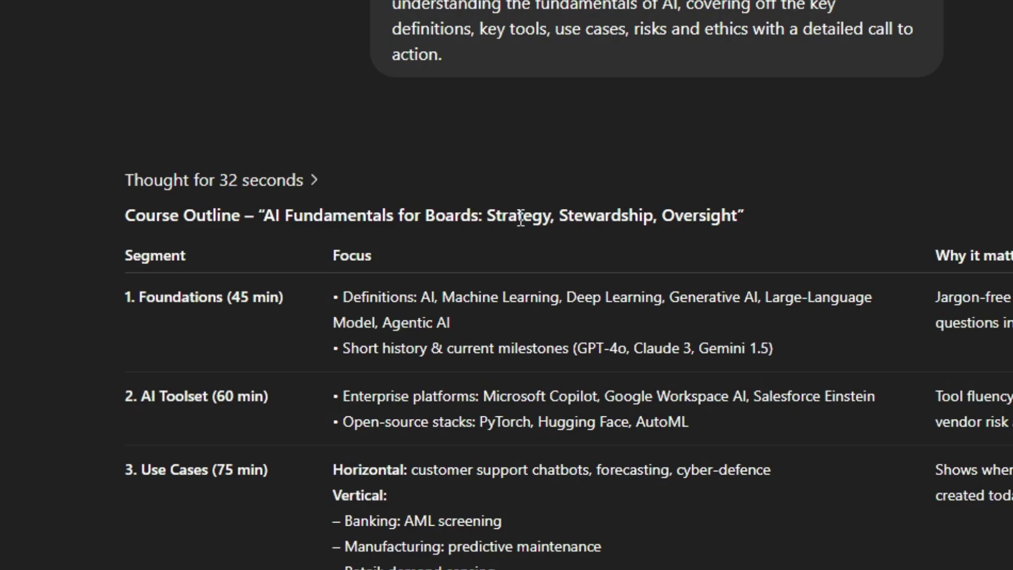
Read through the AI fundamentals course outline, including its segments, adoption pros and cons, delivery format and reading pack
{"action": "scroll", "coordinate": [516, 296], "scroll_direction": "down", "scroll_amount": 5}
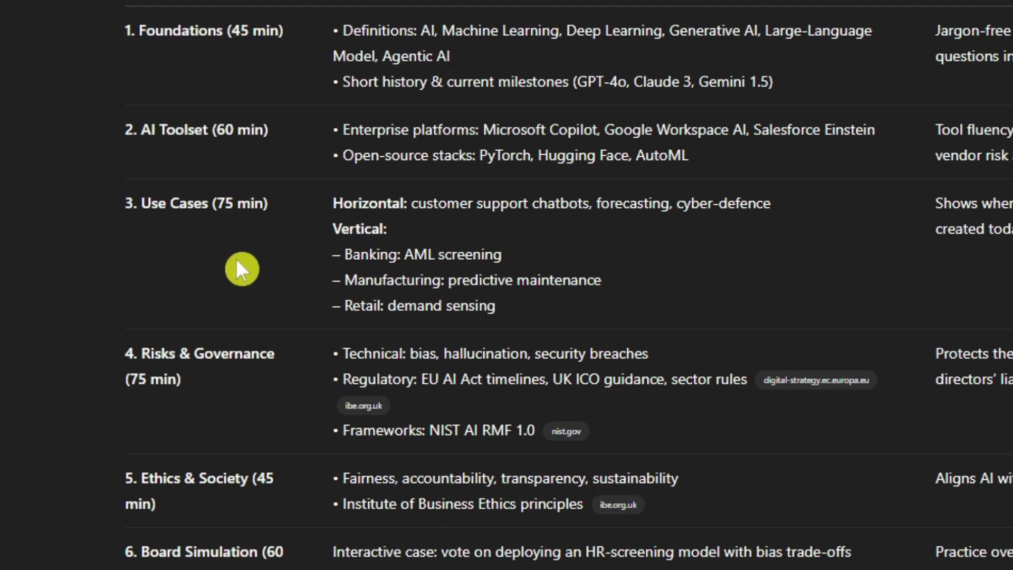
{"action": "scroll", "coordinate": [253, 393], "scroll_direction": "down", "scroll_amount": 5}
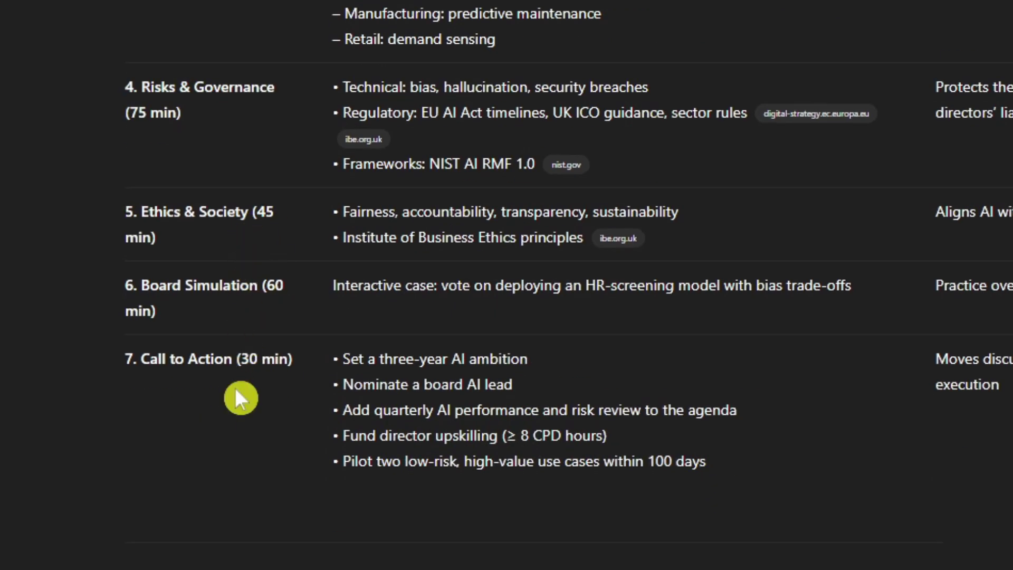
{"action": "scroll", "coordinate": [235, 388], "scroll_direction": "down", "scroll_amount": 10}
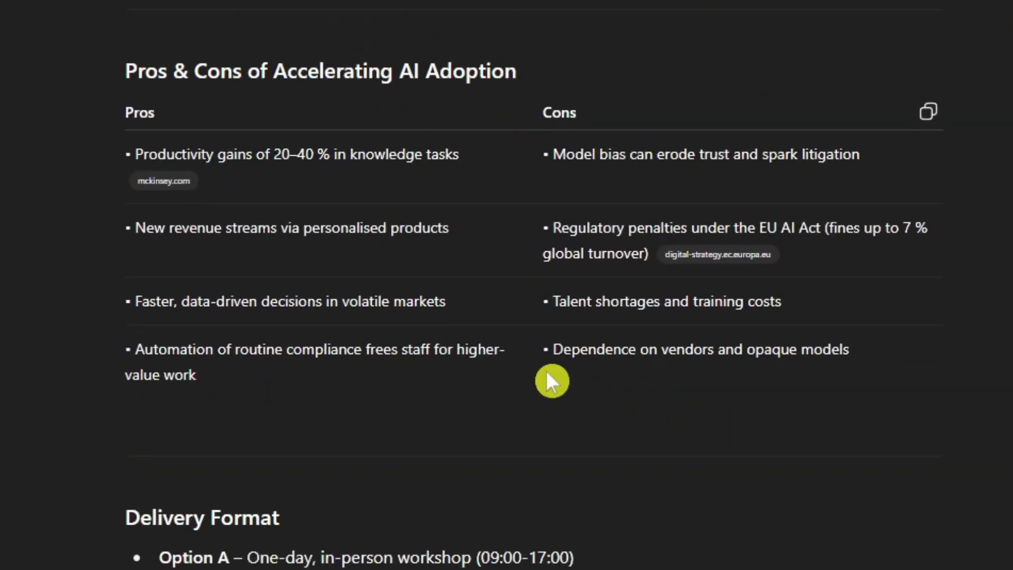
{"action": "scroll", "coordinate": [211, 198], "scroll_direction": "down", "scroll_amount": 8}
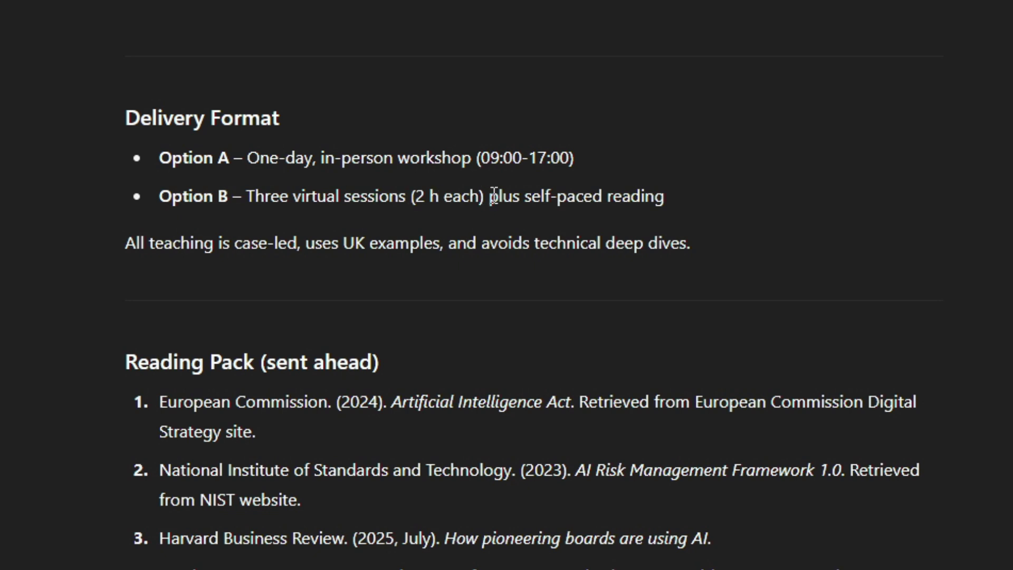
{"action": "left_click", "coordinate": [601, 286]}
{"action": "scroll", "coordinate": [473, 284], "scroll_direction": "down", "scroll_amount": 3}
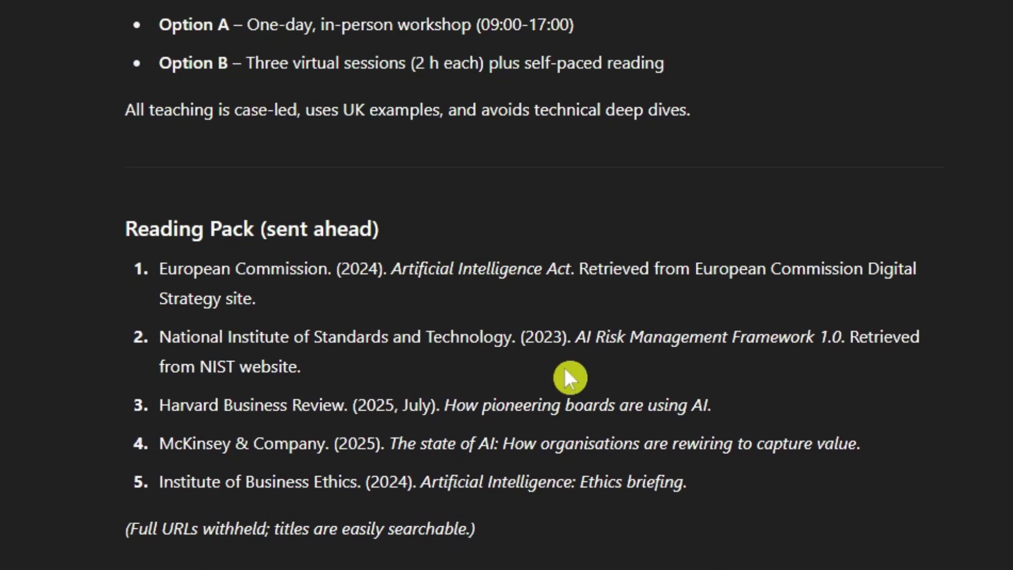
{"action": "scroll", "coordinate": [240, 507], "scroll_direction": "down", "scroll_amount": 6}
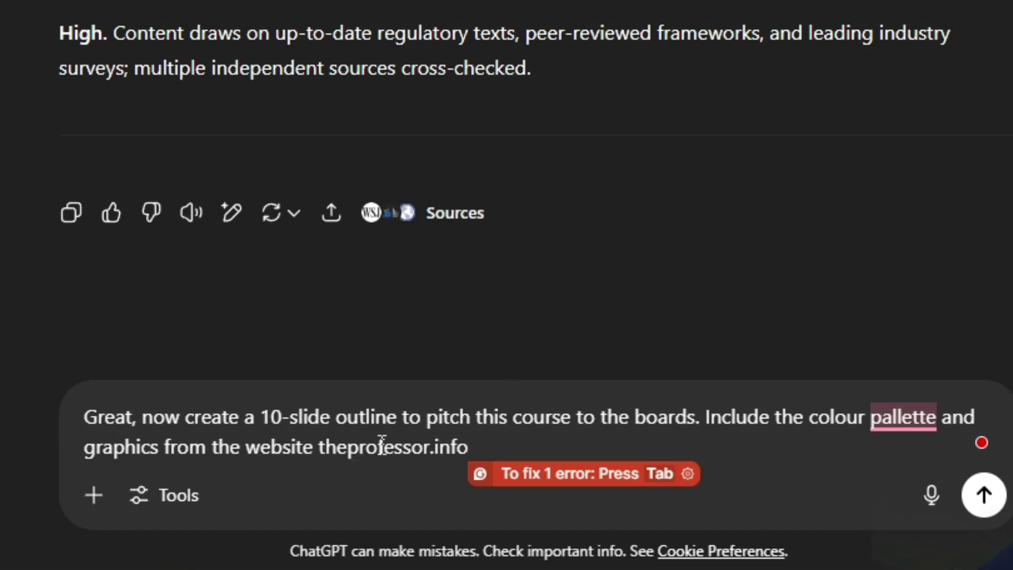
Correct "pallette" to "palette" in the drafted message and send the request for a 10-slide pitch outline
{"action": "key", "text": "Tab"}
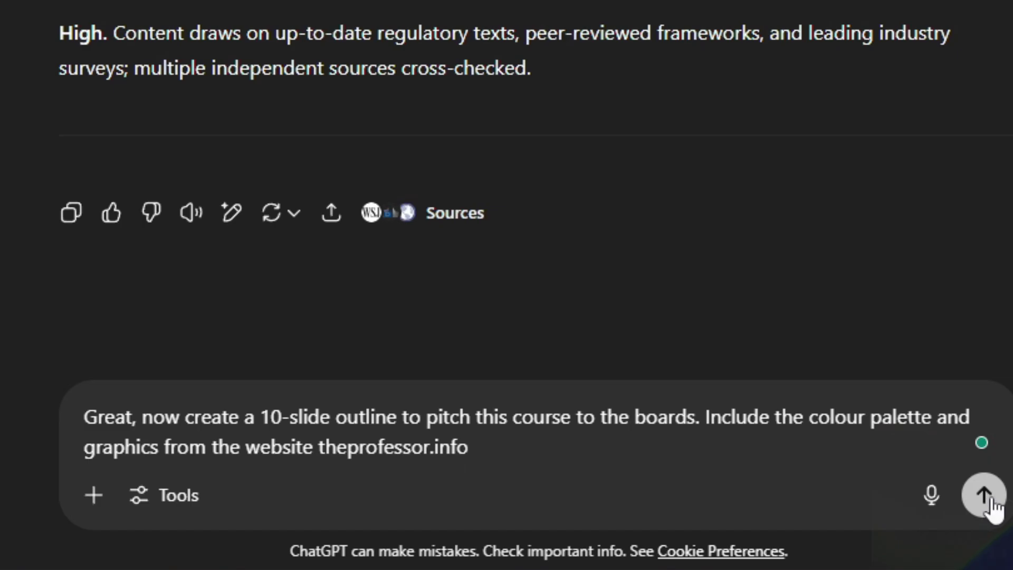
{"action": "left_click", "coordinate": [985, 496]}
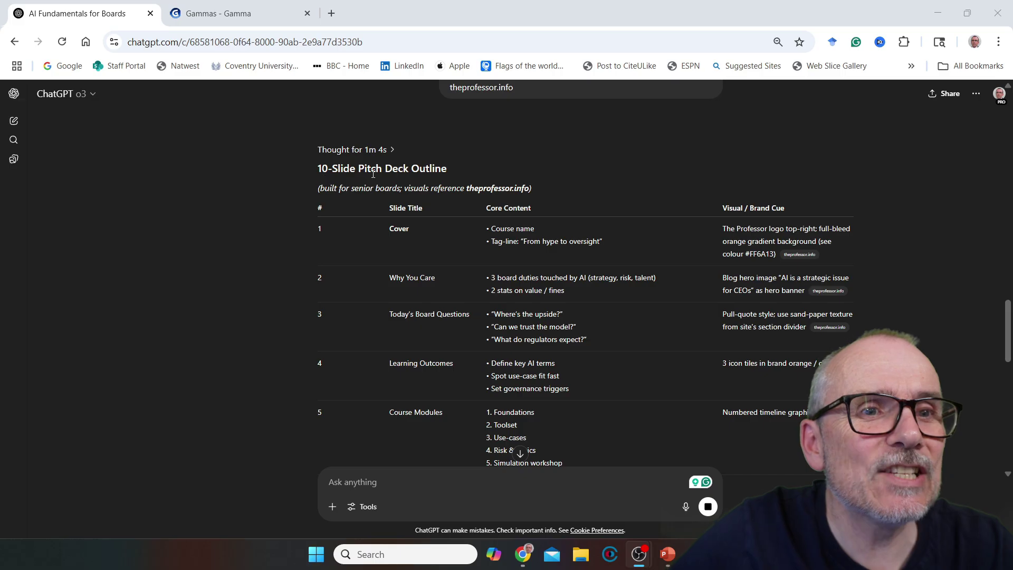
Review the generated pitch deck outline, covering the slide table, brand colour palette, graphics list and confidence level
{"action": "scroll", "coordinate": [335, 208], "scroll_direction": "down", "scroll_amount": 12}
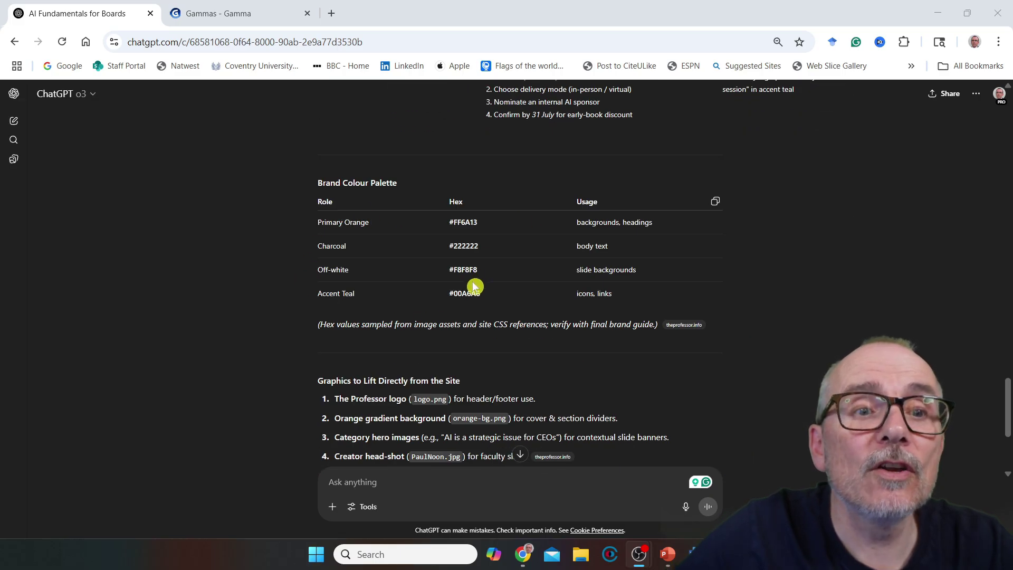
{"action": "scroll", "coordinate": [475, 285], "scroll_direction": "down", "scroll_amount": 1}
{"action": "scroll", "coordinate": [475, 284], "scroll_direction": "down", "scroll_amount": 2}
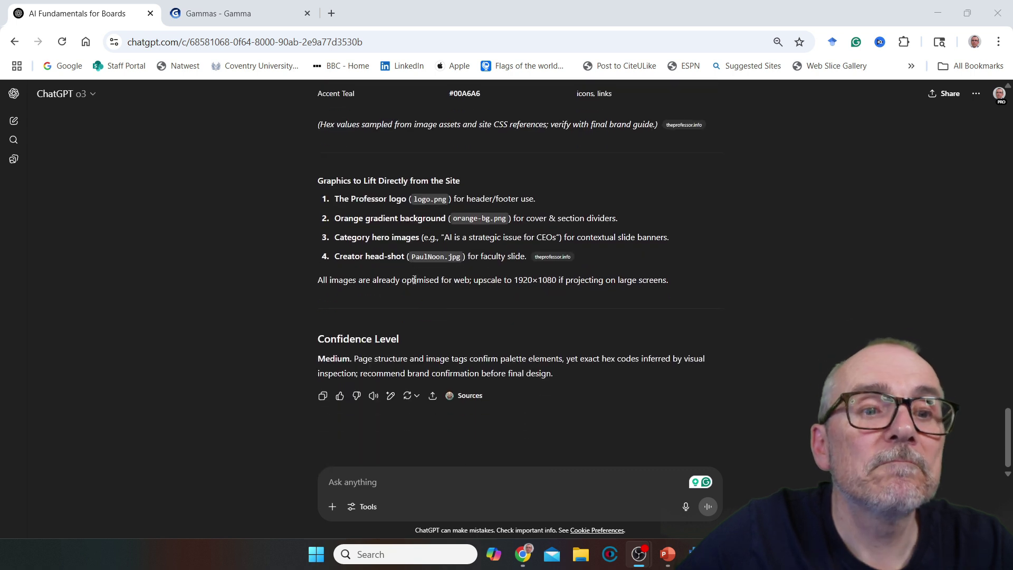
{"action": "scroll", "coordinate": [414, 273], "scroll_direction": "up", "scroll_amount": 15}
{"action": "scroll", "coordinate": [414, 270], "scroll_direction": "up", "scroll_amount": 4}
{"action": "scroll", "coordinate": [415, 248], "scroll_direction": "down", "scroll_amount": 4}
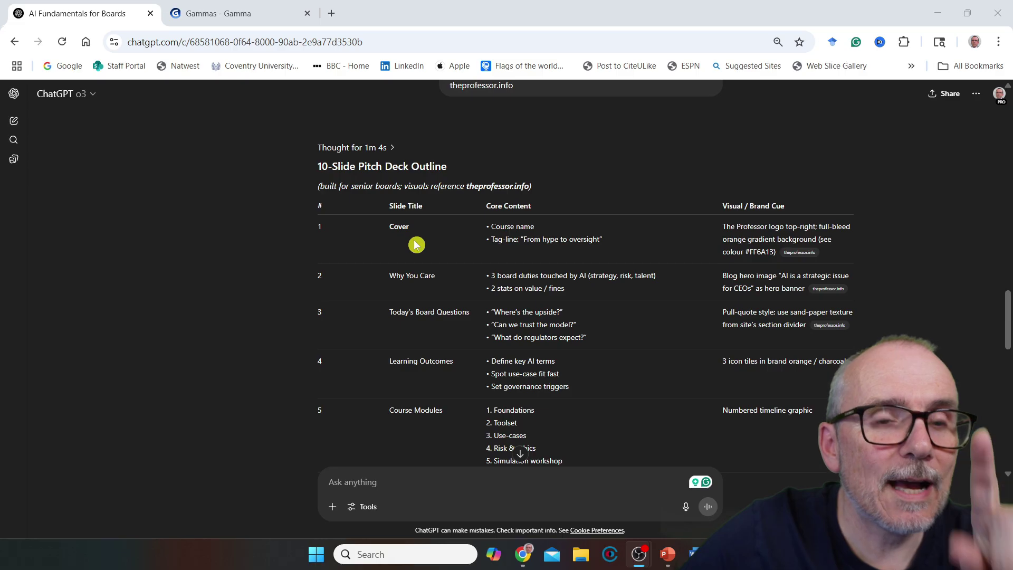
{"action": "scroll", "coordinate": [416, 244], "scroll_direction": "down", "scroll_amount": 1}
{"action": "scroll", "coordinate": [416, 243], "scroll_direction": "down", "scroll_amount": 15}
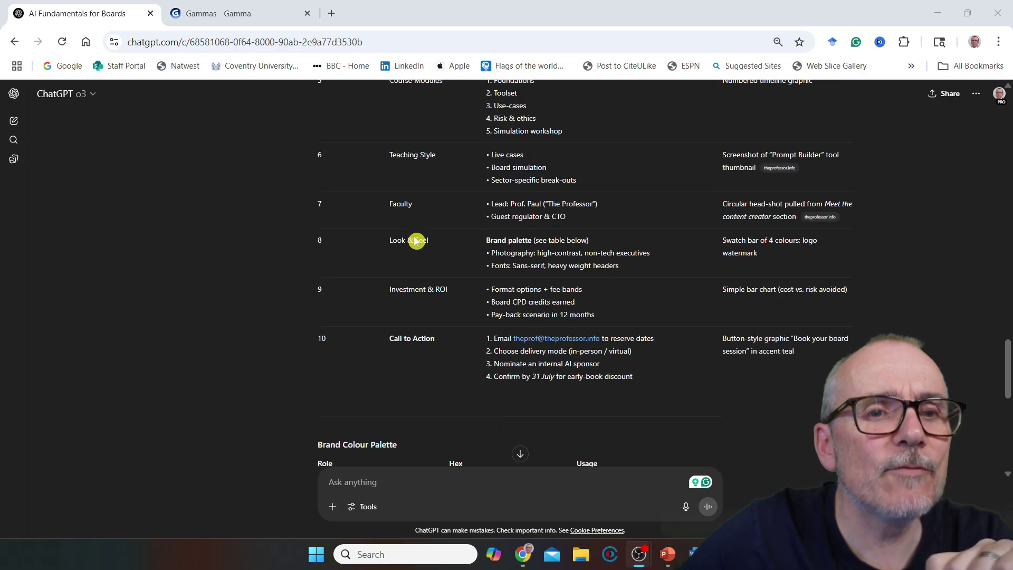
{"action": "scroll", "coordinate": [417, 238], "scroll_direction": "down", "scroll_amount": 1}
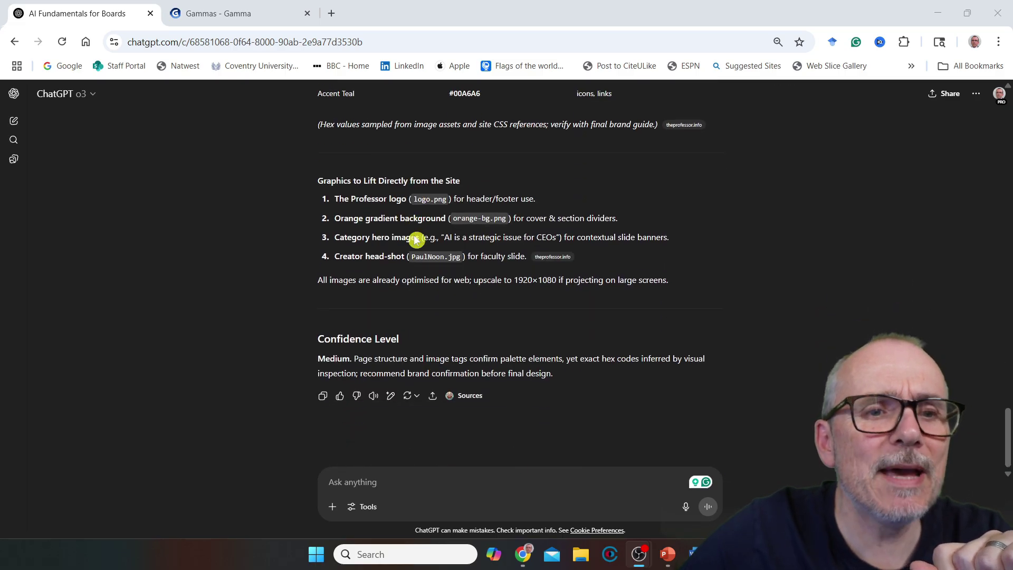
Switch to Gamma, start a new AI creation from pasted text, and paste in the 10-slide pitch deck outline
{"action": "key", "text": "ctrl+Tab"}
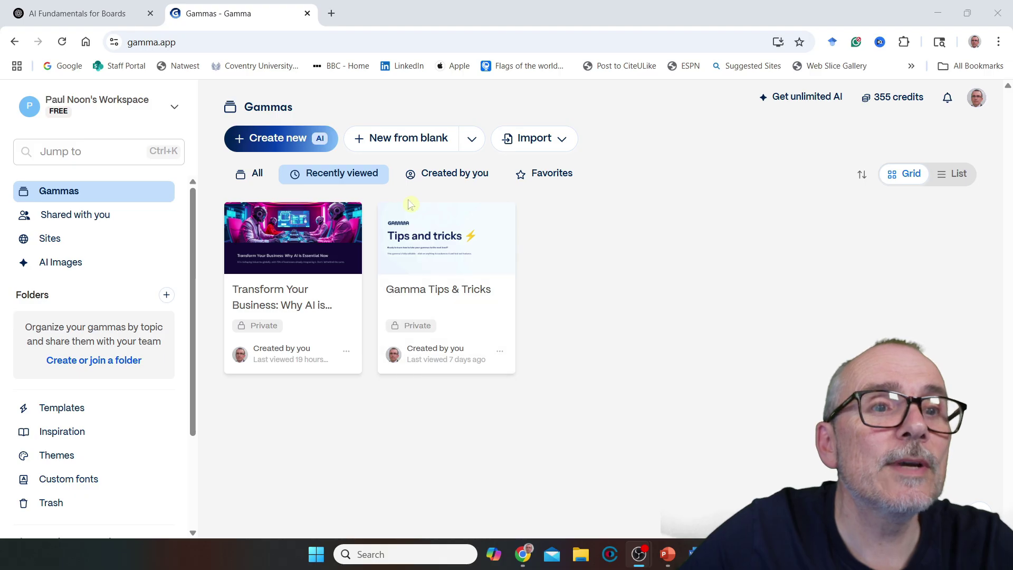
{"action": "left_click", "coordinate": [262, 144]}
{"action": "scroll", "coordinate": [340, 164], "scroll_direction": "down", "scroll_amount": 3}
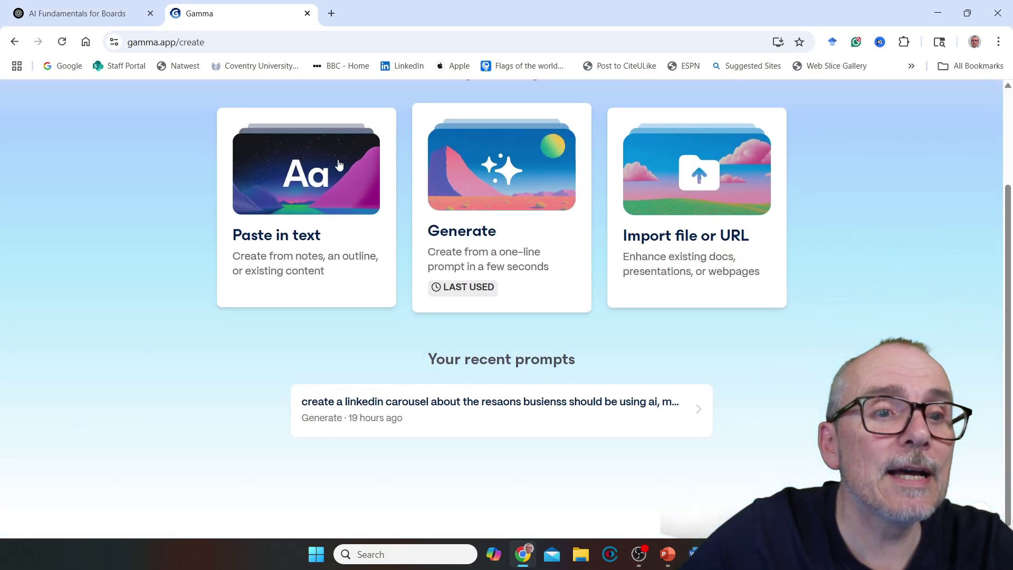
{"action": "left_click", "coordinate": [319, 201]}
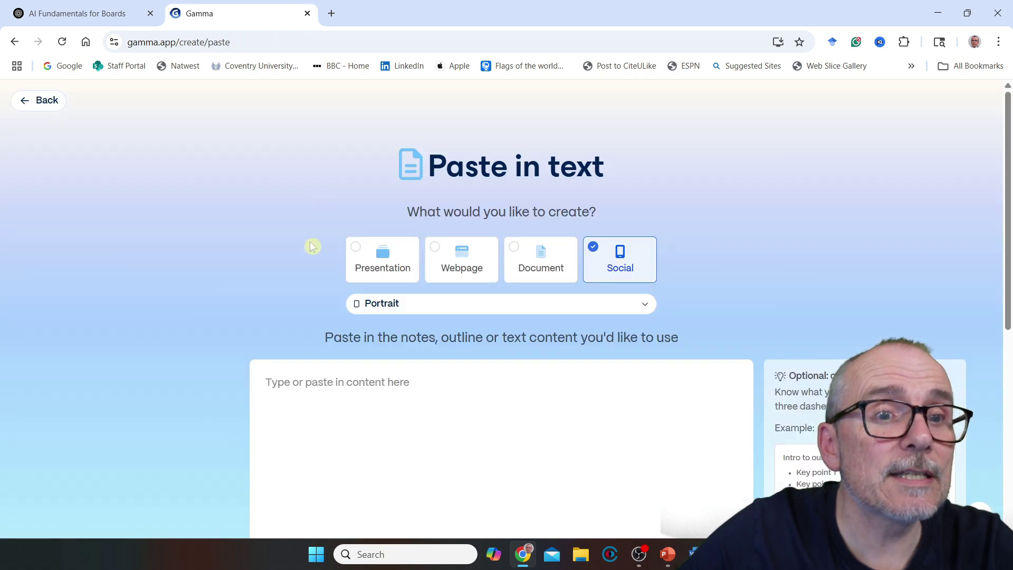
{"action": "right_click", "coordinate": [270, 388]}
{"action": "left_click", "coordinate": [293, 232]}
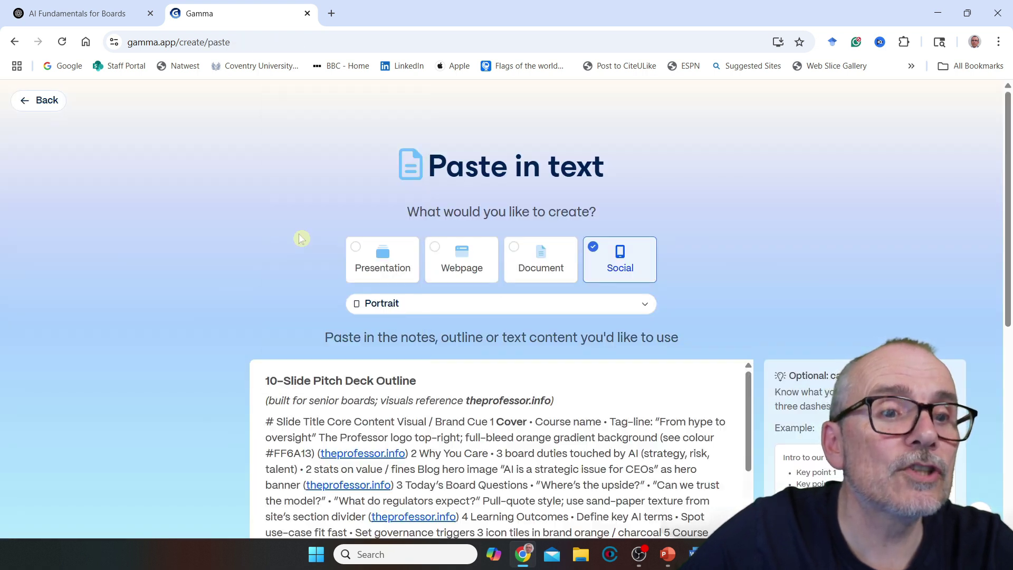
Set the output type to Document with the A4 page style
{"action": "scroll", "coordinate": [319, 389], "scroll_direction": "down", "scroll_amount": 10}
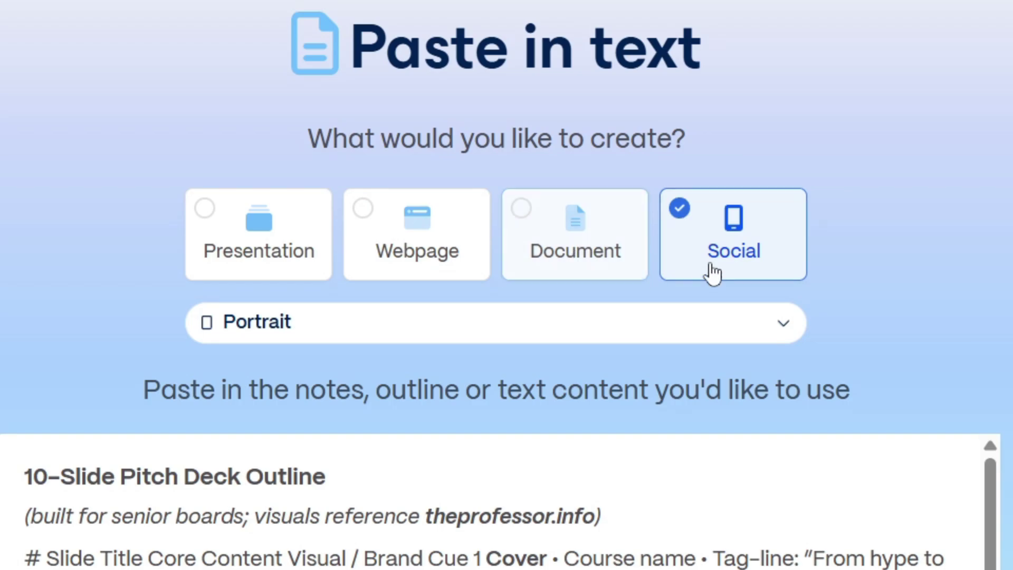
{"action": "left_click", "coordinate": [522, 211]}
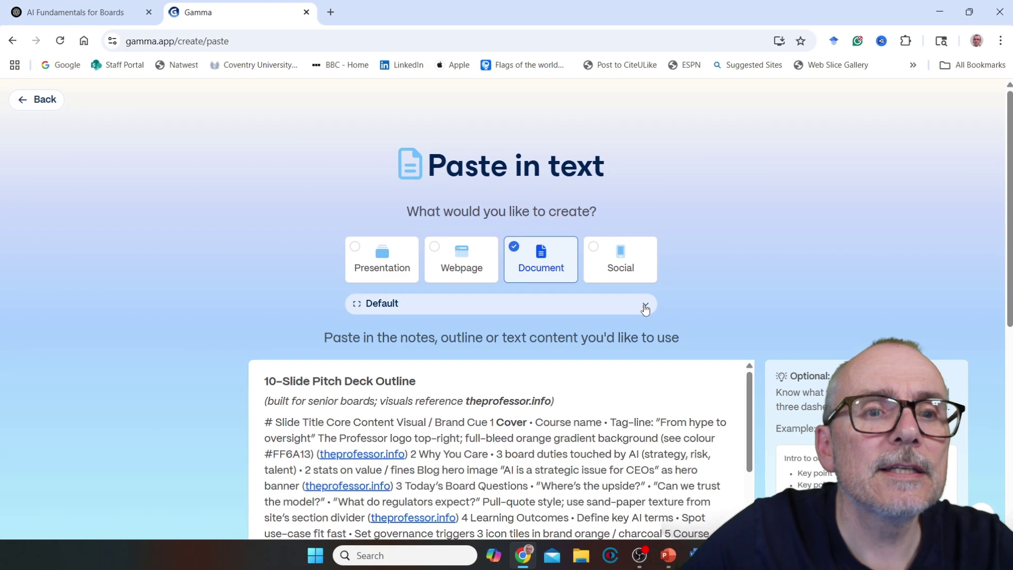
{"action": "left_click", "coordinate": [645, 310]}
{"action": "scroll", "coordinate": [356, 242], "scroll_direction": "down", "scroll_amount": 3}
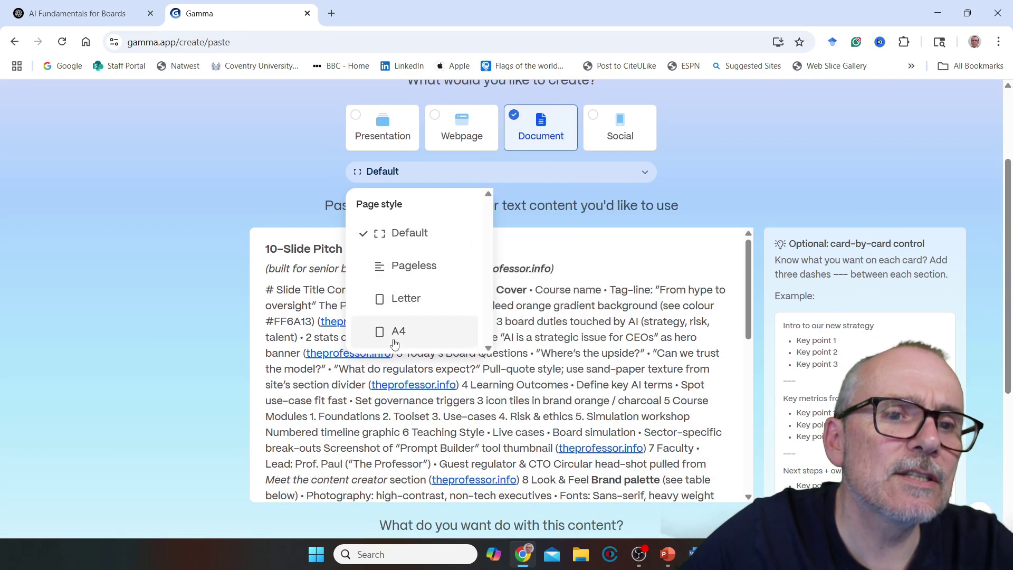
{"action": "left_click", "coordinate": [395, 343]}
Choose to generate from notes or an outline and continue to the prompt editor
{"action": "scroll", "coordinate": [501, 369], "scroll_direction": "down", "scroll_amount": 10}
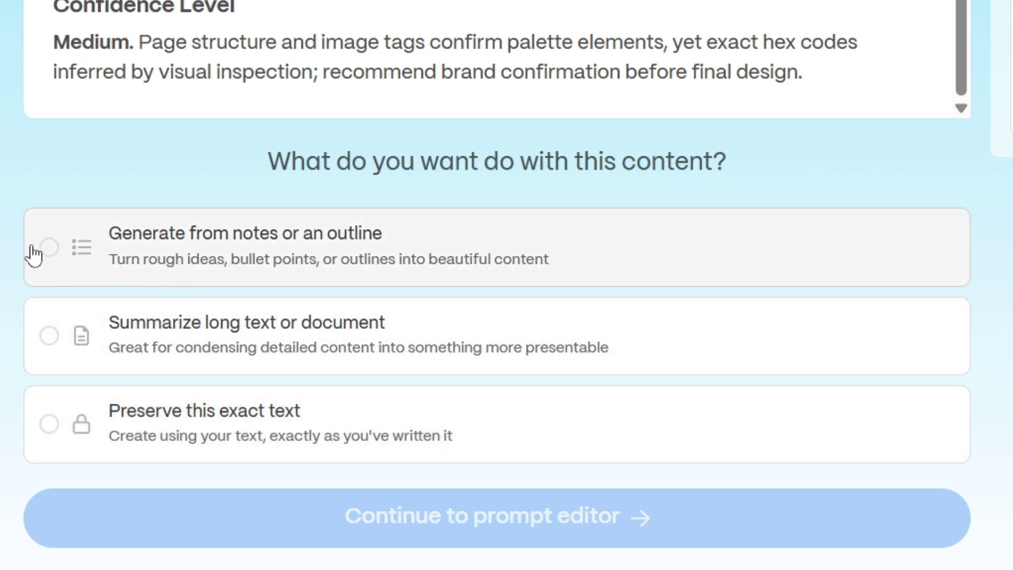
{"action": "left_click", "coordinate": [50, 253]}
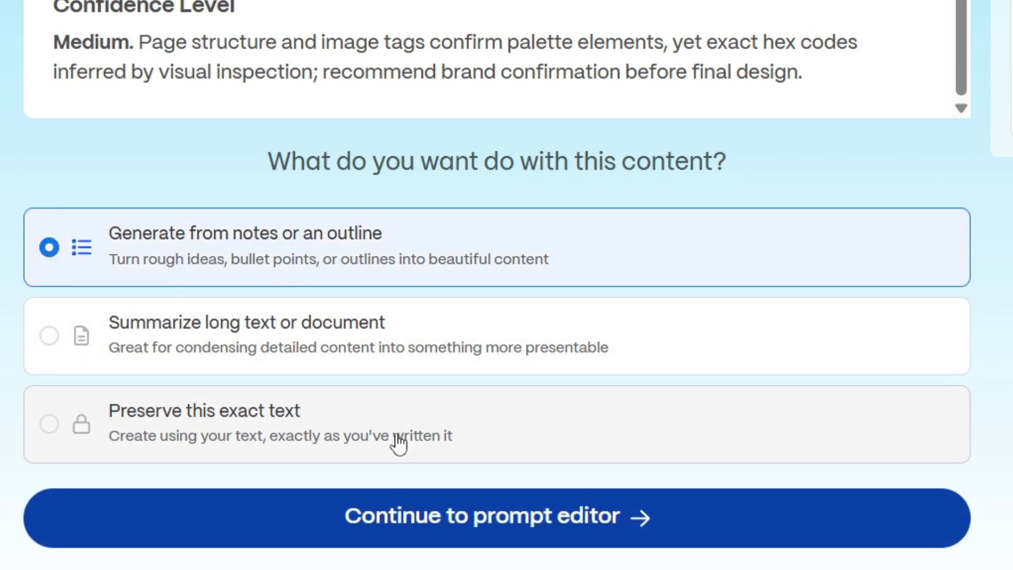
{"action": "left_click", "coordinate": [453, 537]}
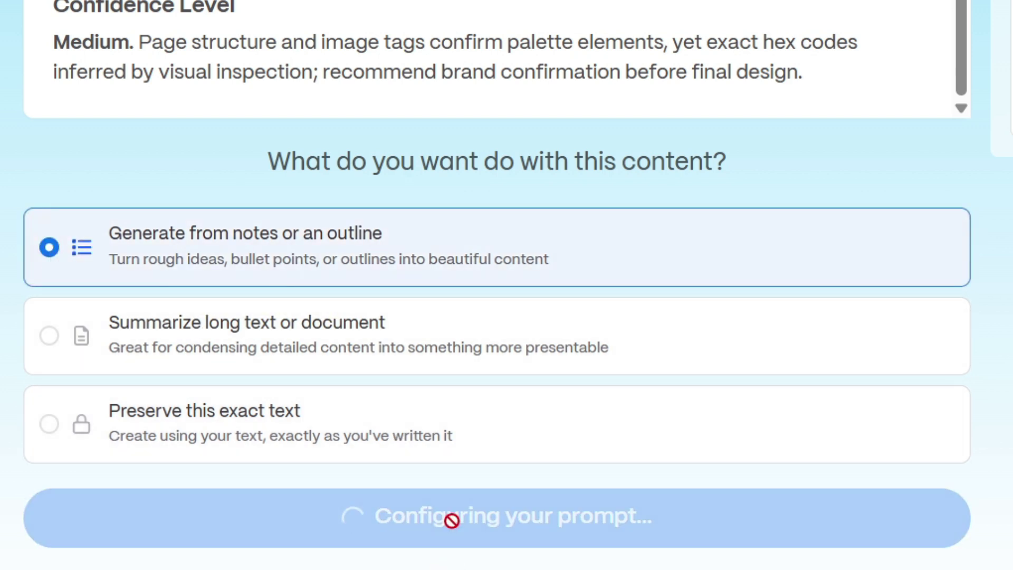
Look over the content cards and settings, and set the image source to Automatic
{"action": "scroll", "coordinate": [470, 190], "scroll_direction": "down", "scroll_amount": 9}
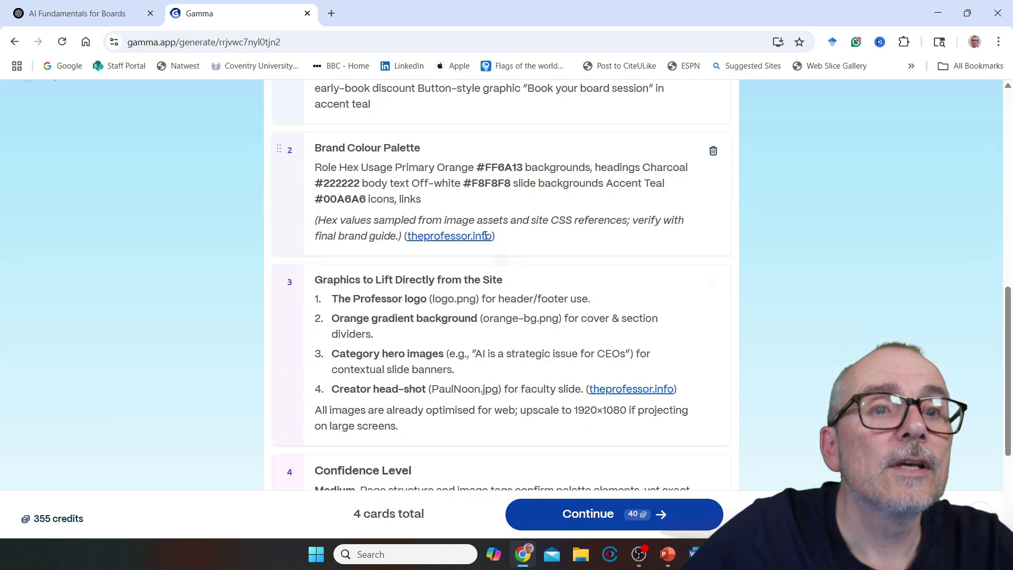
{"action": "scroll", "coordinate": [426, 203], "scroll_direction": "down", "scroll_amount": 4}
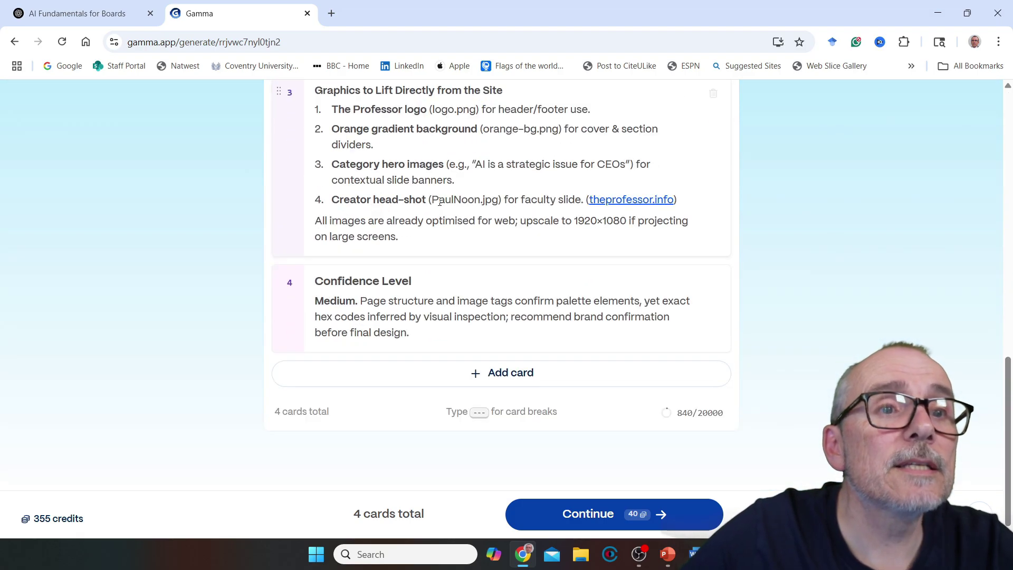
{"action": "scroll", "coordinate": [445, 285], "scroll_direction": "up", "scroll_amount": 15}
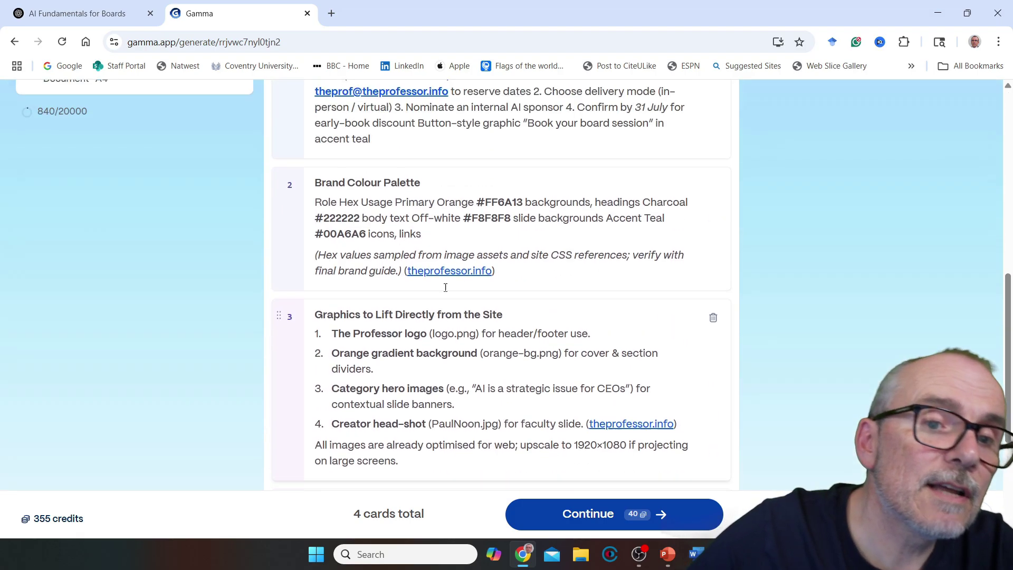
{"action": "scroll", "coordinate": [448, 285], "scroll_direction": "up", "scroll_amount": 5}
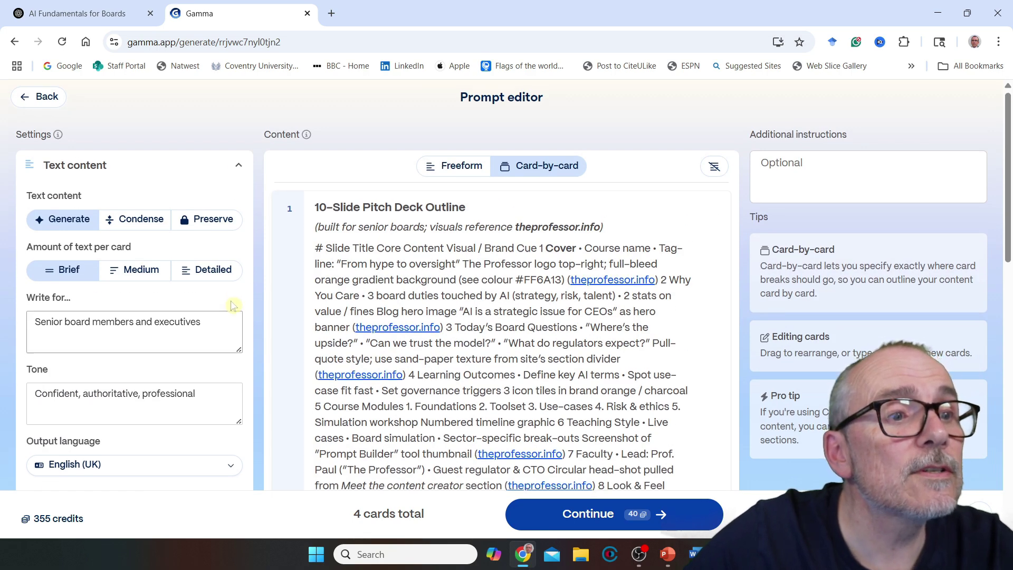
{"action": "scroll", "coordinate": [159, 330], "scroll_direction": "down", "scroll_amount": 7}
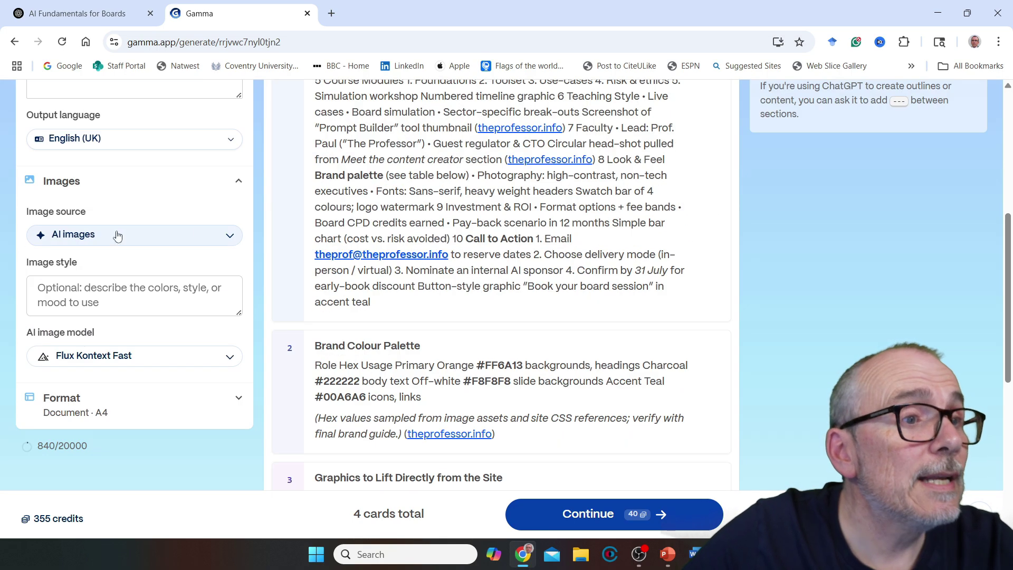
{"action": "left_click", "coordinate": [236, 240]}
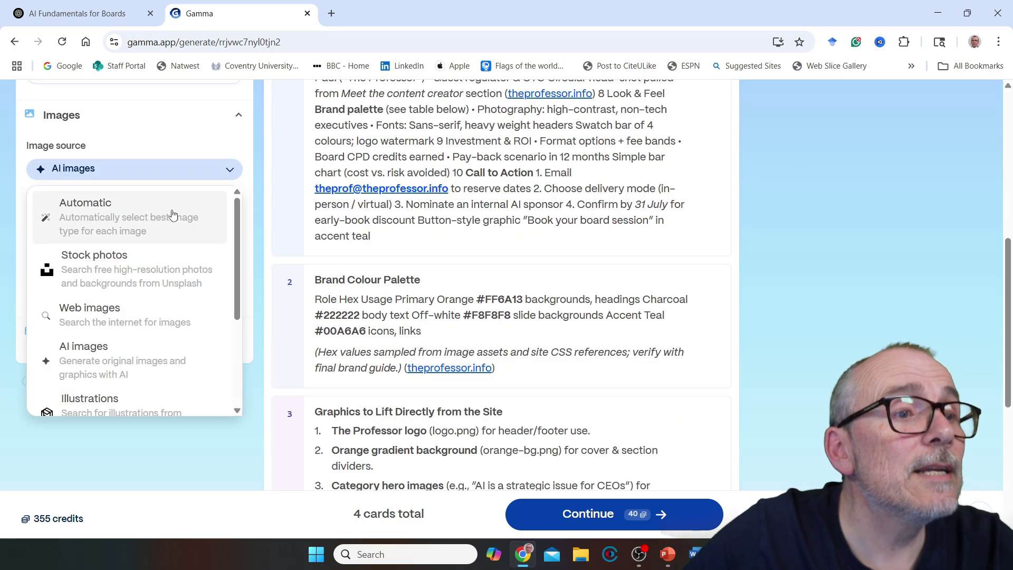
{"action": "left_click", "coordinate": [172, 214]}
{"action": "scroll", "coordinate": [175, 217], "scroll_direction": "up", "scroll_amount": 1}
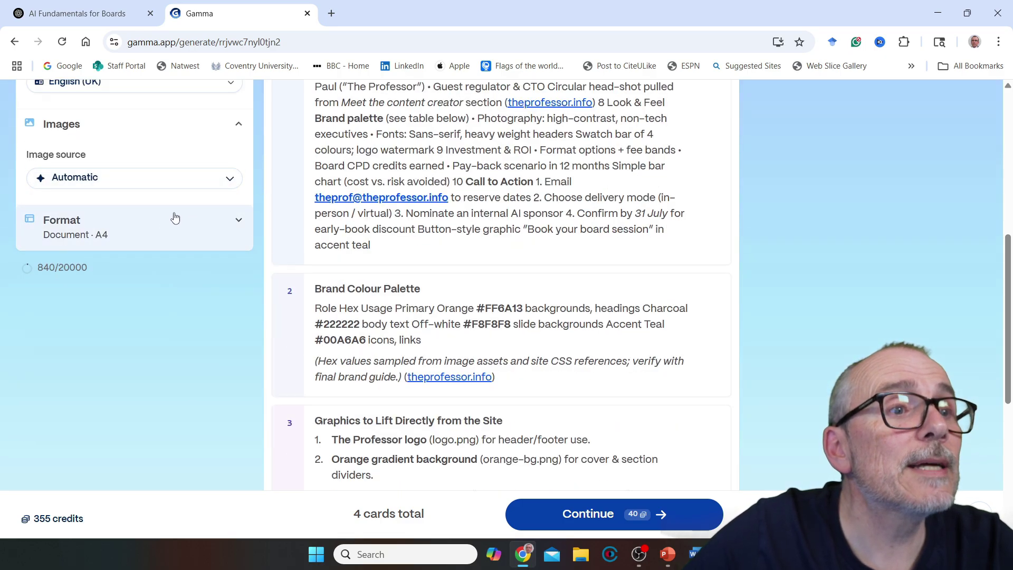
Set the amount of text per card to Medium and continue to the theme selection
{"action": "scroll", "coordinate": [175, 217], "scroll_direction": "up", "scroll_amount": 2}
{"action": "scroll", "coordinate": [220, 249], "scroll_direction": "up", "scroll_amount": 5}
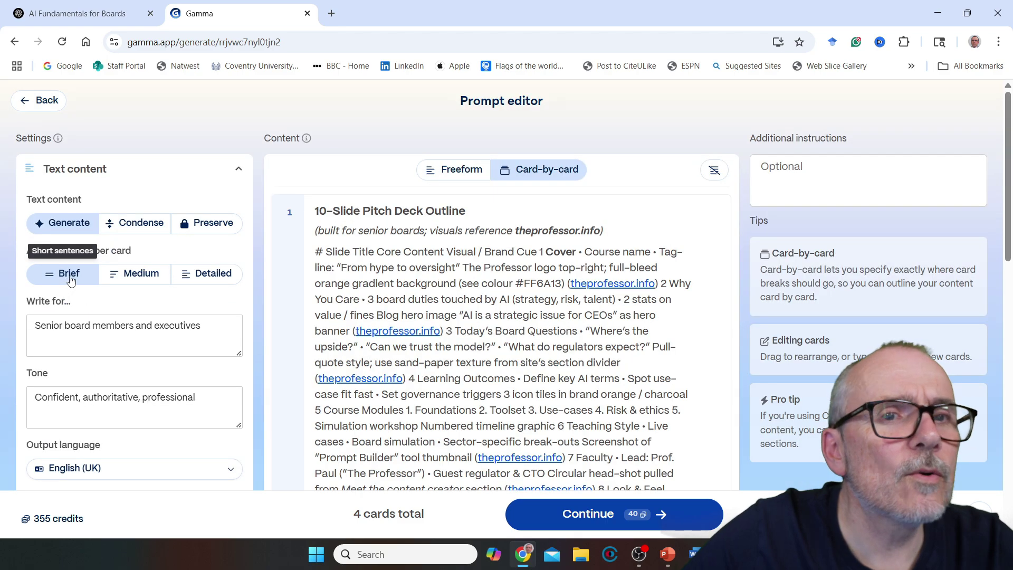
{"action": "left_click", "coordinate": [135, 274]}
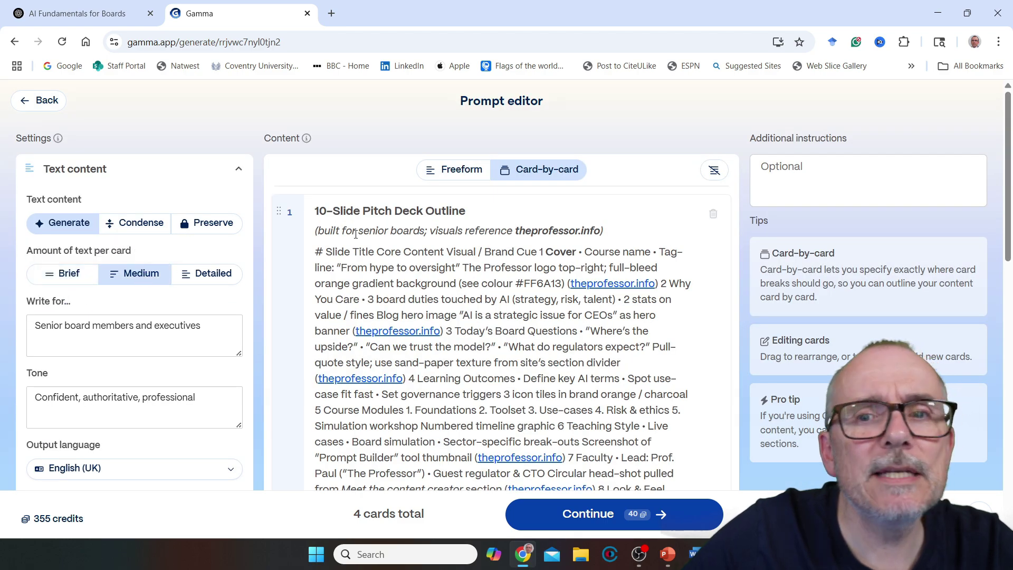
{"action": "scroll", "coordinate": [417, 226], "scroll_direction": "down", "scroll_amount": 15}
{"action": "left_click", "coordinate": [577, 516]}
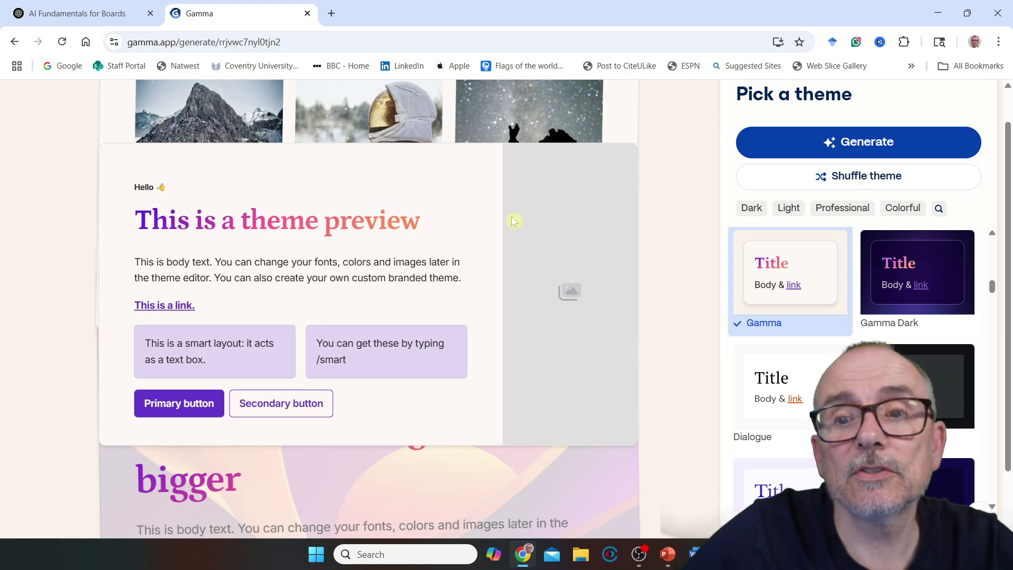
Insert the missing "a" before "detailed marketing document" in the prompt editor's additional instructions
{"action": "scroll", "coordinate": [507, 216], "scroll_direction": "up", "scroll_amount": 1}
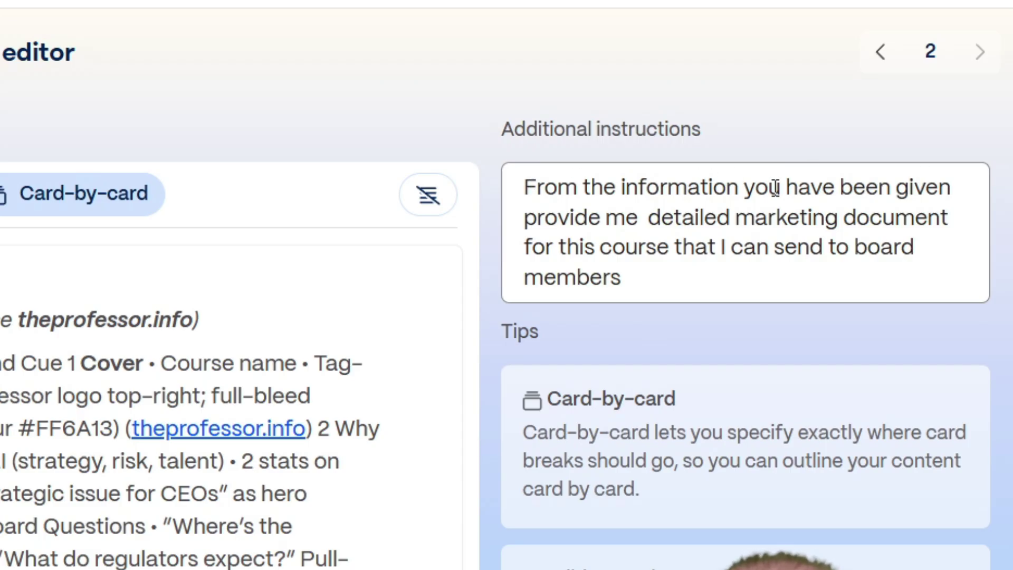
{"action": "left_click", "coordinate": [643, 218]}
{"action": "type", "text": "a"}
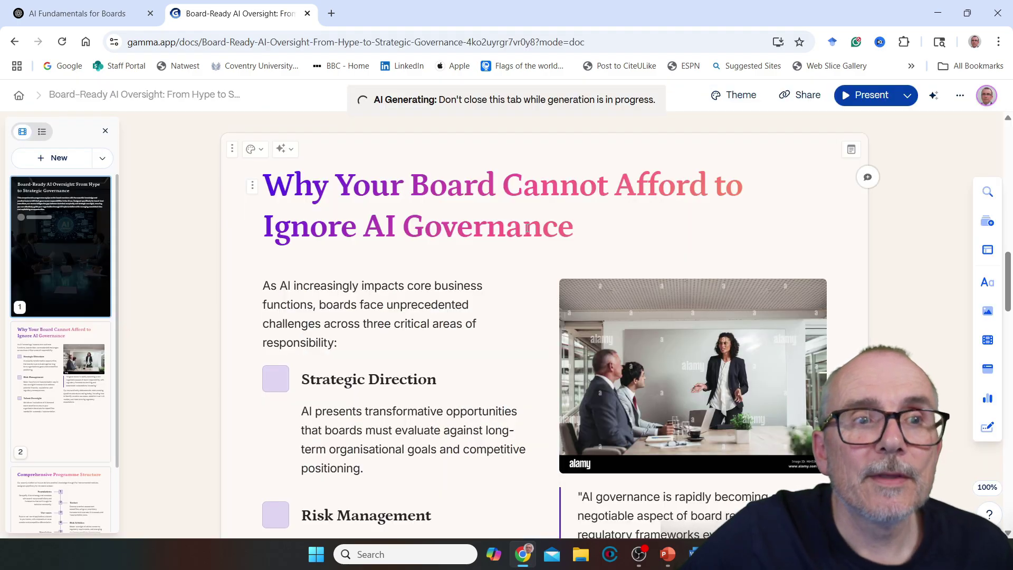
Review the generated document's section on why boards cannot afford to ignore AI governance, including its image and quote
{"action": "scroll", "coordinate": [527, 228], "scroll_direction": "down", "scroll_amount": 3}
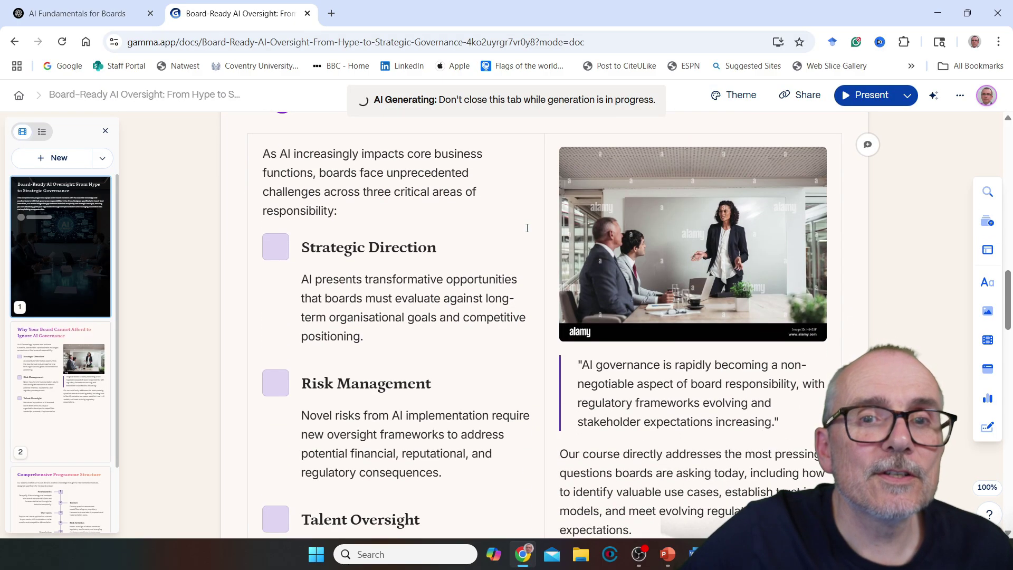
{"action": "scroll", "coordinate": [527, 230], "scroll_direction": "down", "scroll_amount": 3}
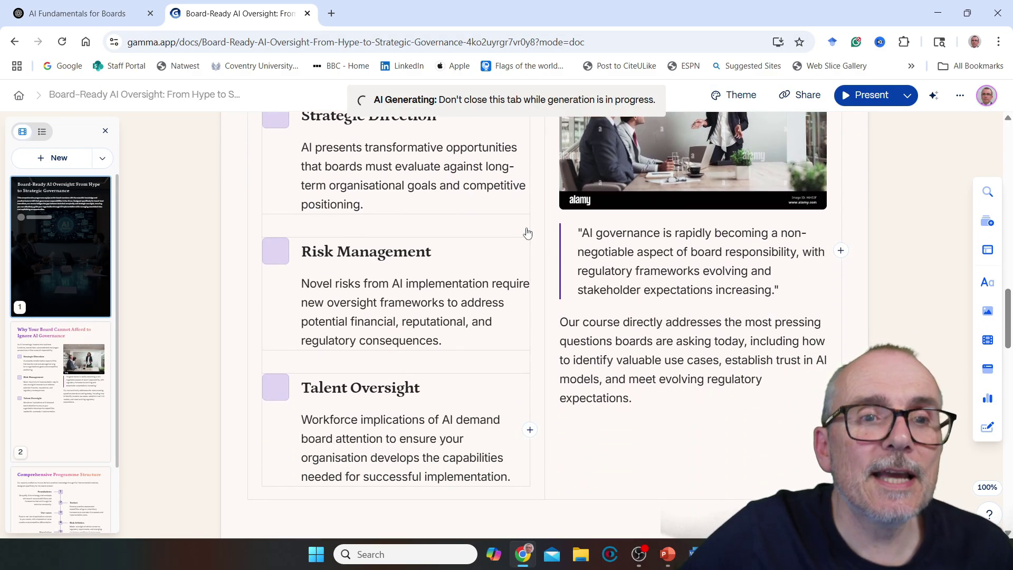
{"action": "scroll", "coordinate": [527, 230], "scroll_direction": "up", "scroll_amount": 9}
{"action": "scroll", "coordinate": [527, 229], "scroll_direction": "down", "scroll_amount": 7}
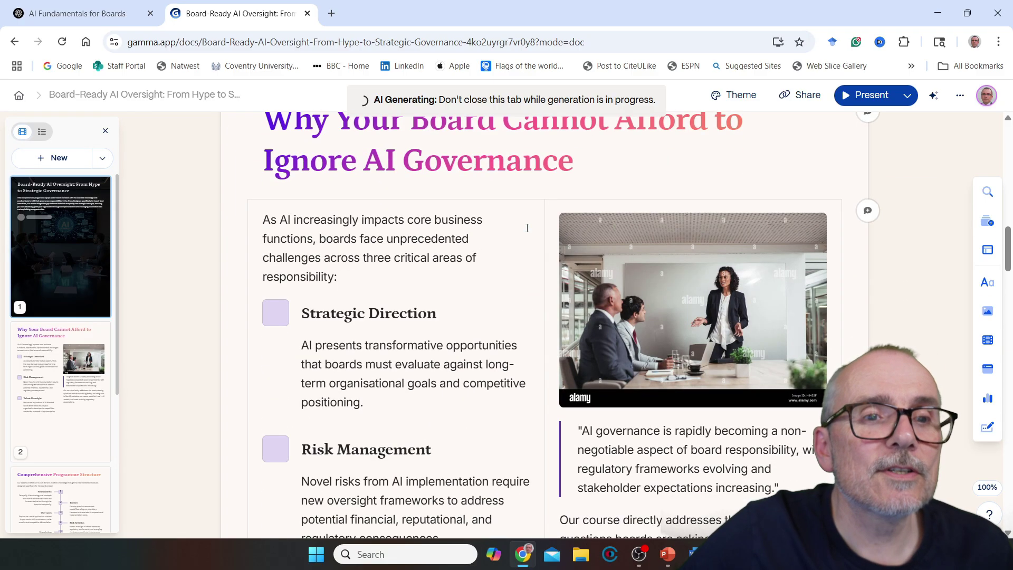
{"action": "scroll", "coordinate": [527, 228], "scroll_direction": "down", "scroll_amount": 1}
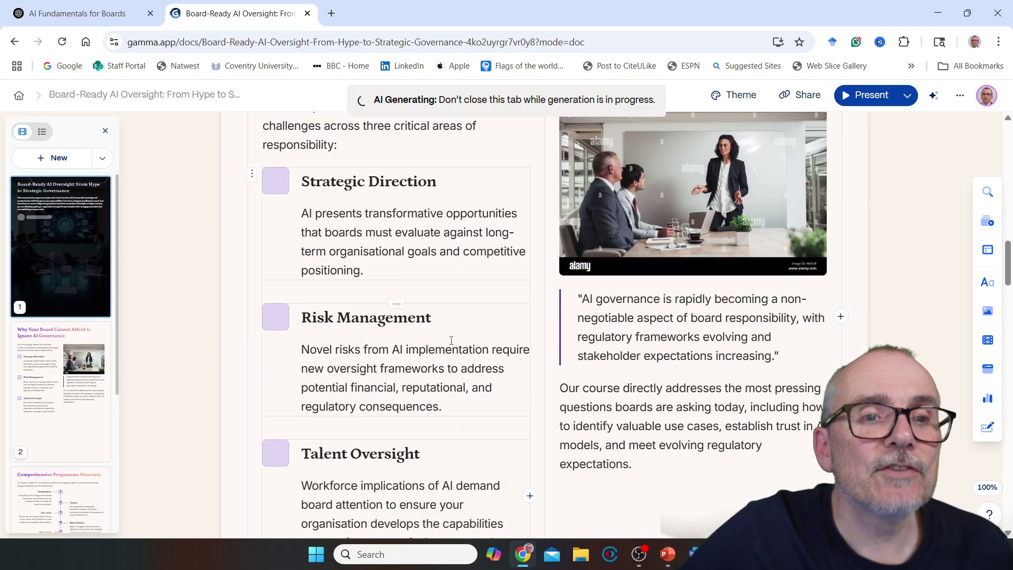
{"action": "scroll", "coordinate": [501, 293], "scroll_direction": "down", "scroll_amount": 3}
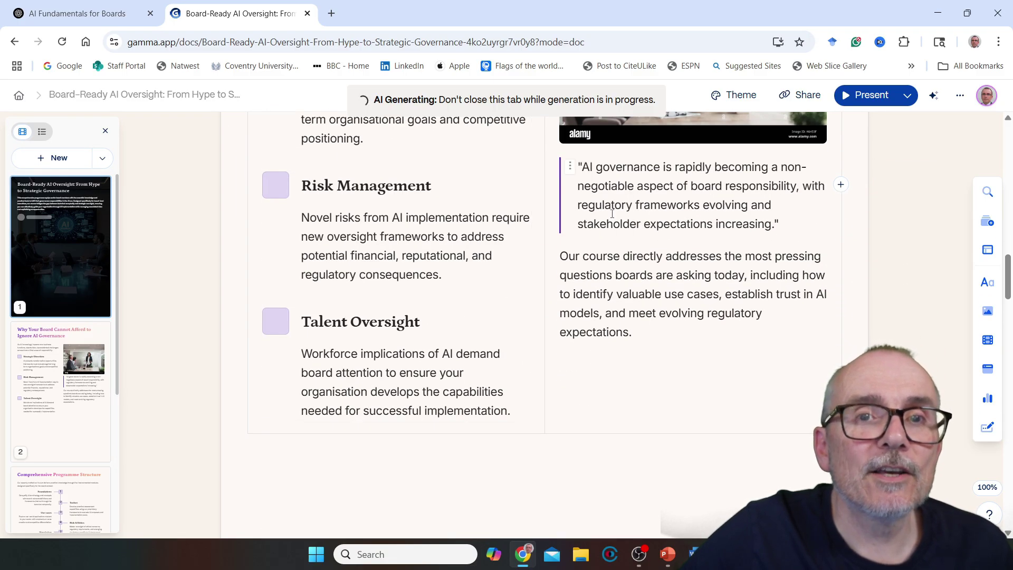
{"action": "scroll", "coordinate": [612, 213], "scroll_direction": "up", "scroll_amount": 5}
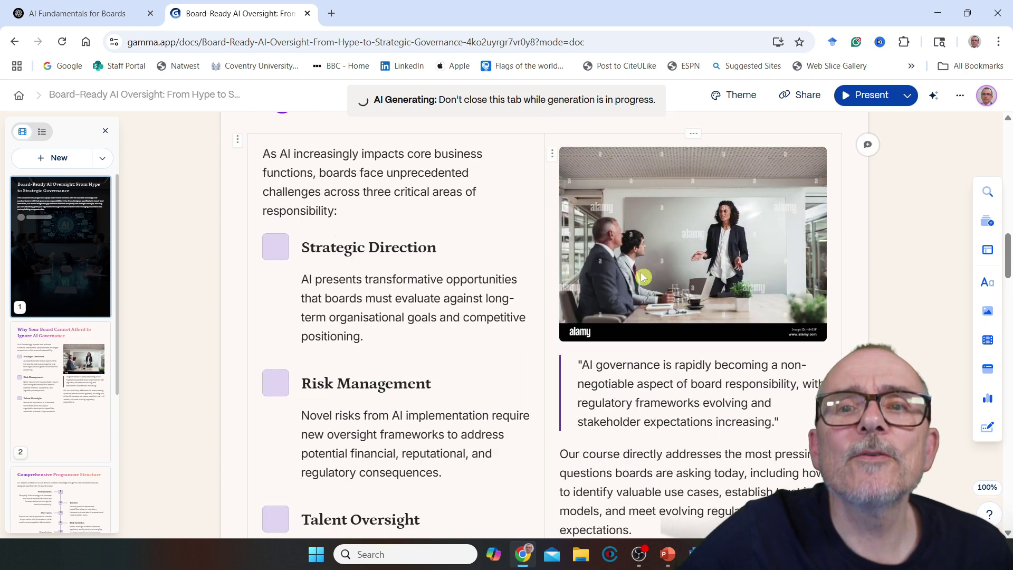
{"action": "scroll", "coordinate": [541, 253], "scroll_direction": "down", "scroll_amount": 3}
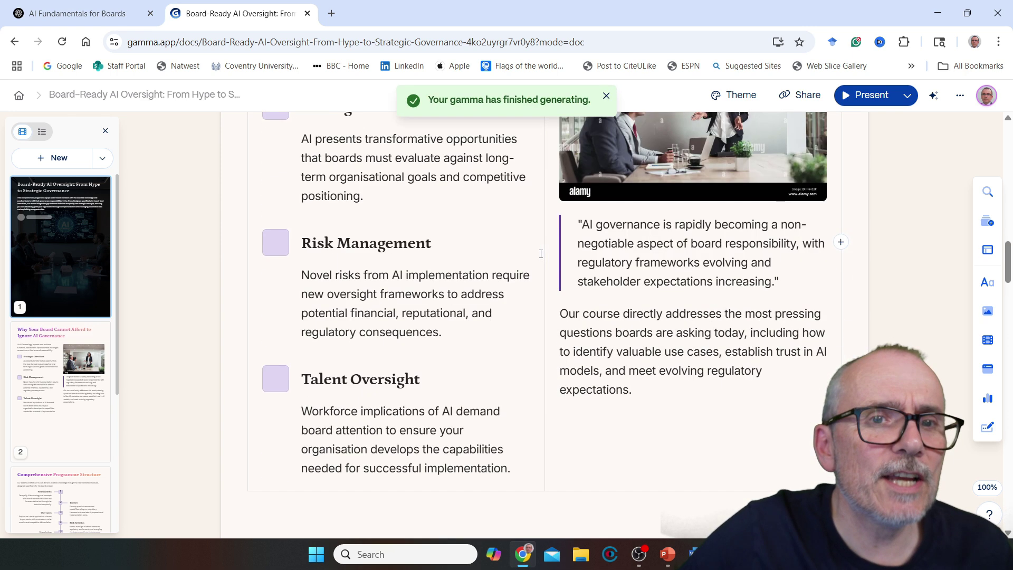
Review the rest of the generated document, covering the programme structure, key learning outcomes, and the investment, returns and next steps section
{"action": "scroll", "coordinate": [541, 254], "scroll_direction": "down", "scroll_amount": 10}
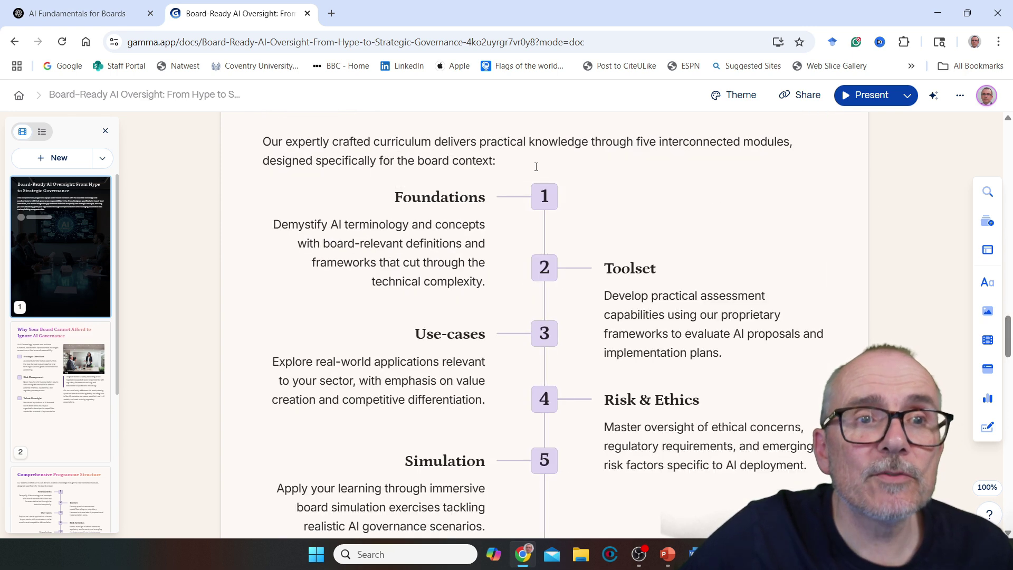
{"action": "scroll", "coordinate": [509, 196], "scroll_direction": "down", "scroll_amount": 1}
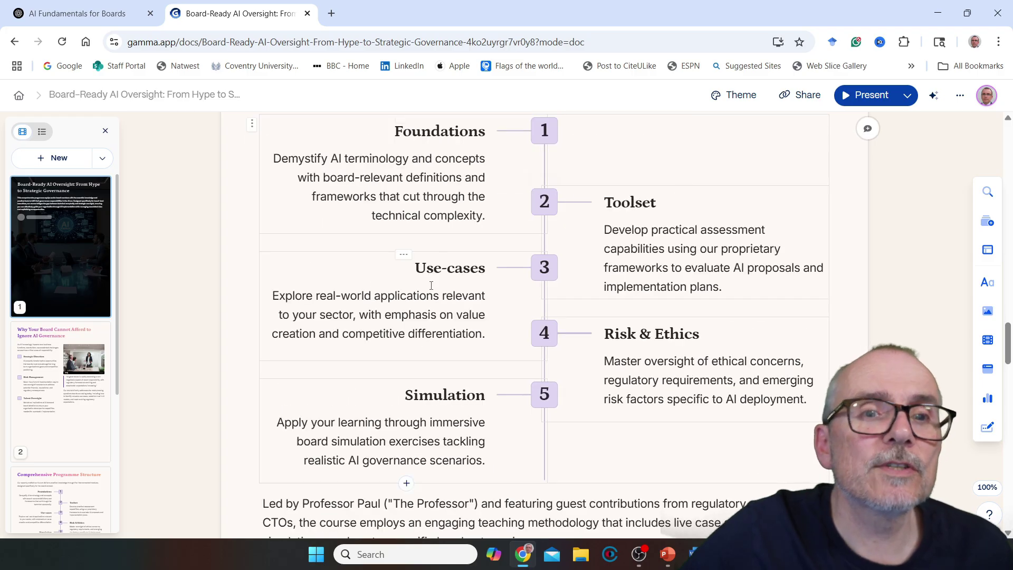
{"action": "scroll", "coordinate": [669, 328], "scroll_direction": "down", "scroll_amount": 3}
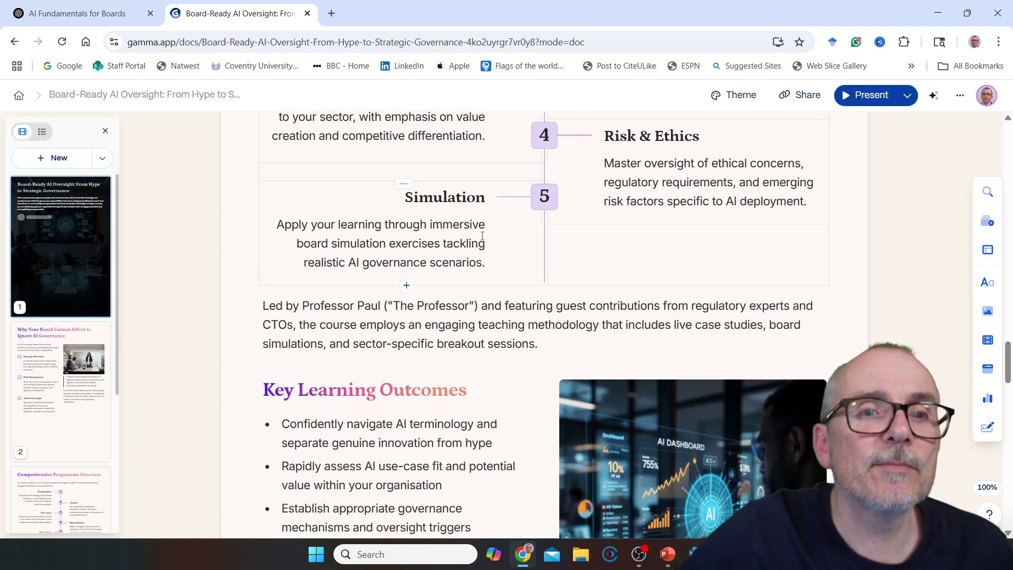
{"action": "scroll", "coordinate": [481, 250], "scroll_direction": "down", "scroll_amount": 2}
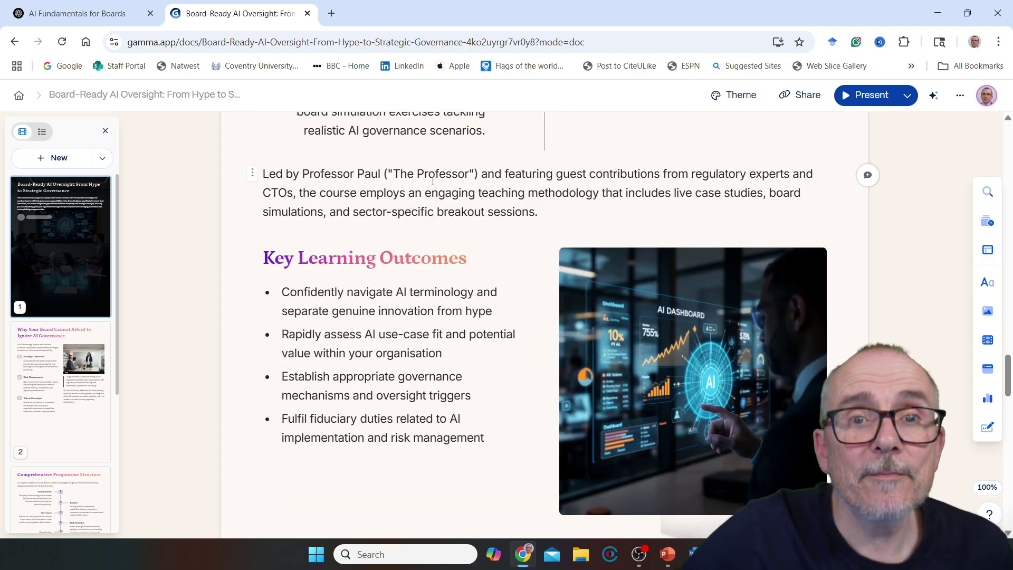
{"action": "scroll", "coordinate": [433, 181], "scroll_direction": "down", "scroll_amount": 2}
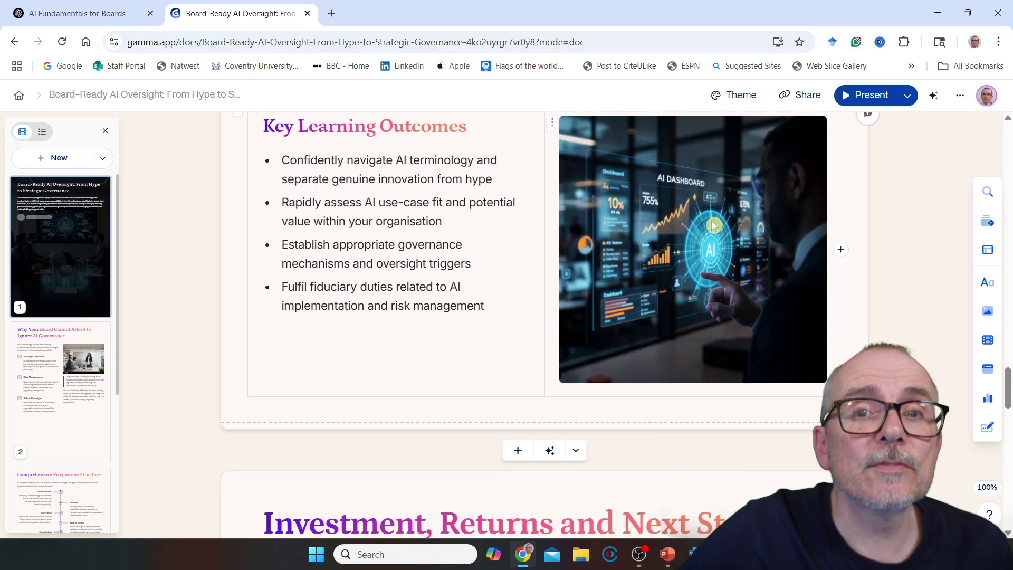
{"action": "scroll", "coordinate": [486, 231], "scroll_direction": "down", "scroll_amount": 6}
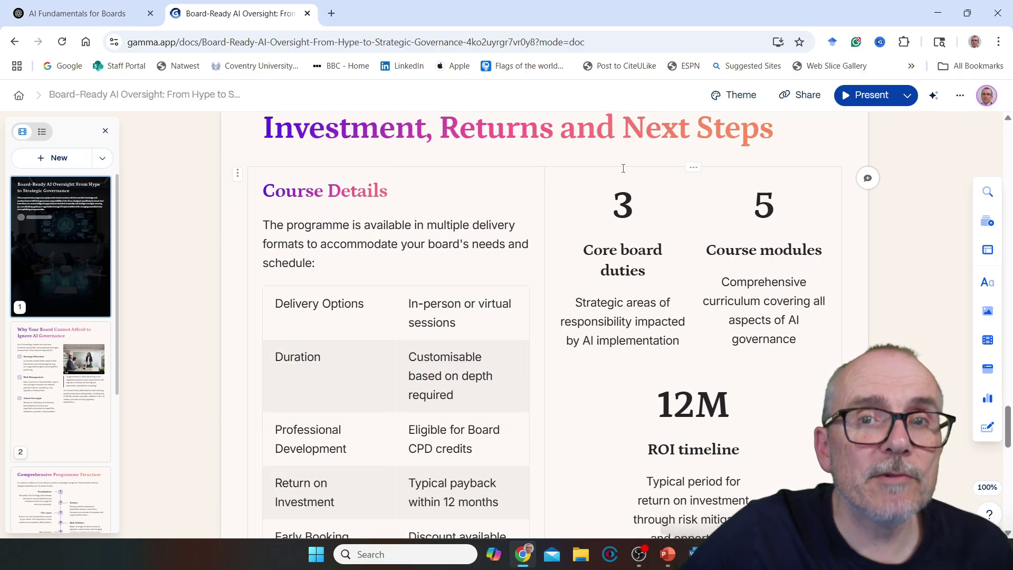
{"action": "scroll", "coordinate": [453, 216], "scroll_direction": "down", "scroll_amount": 3}
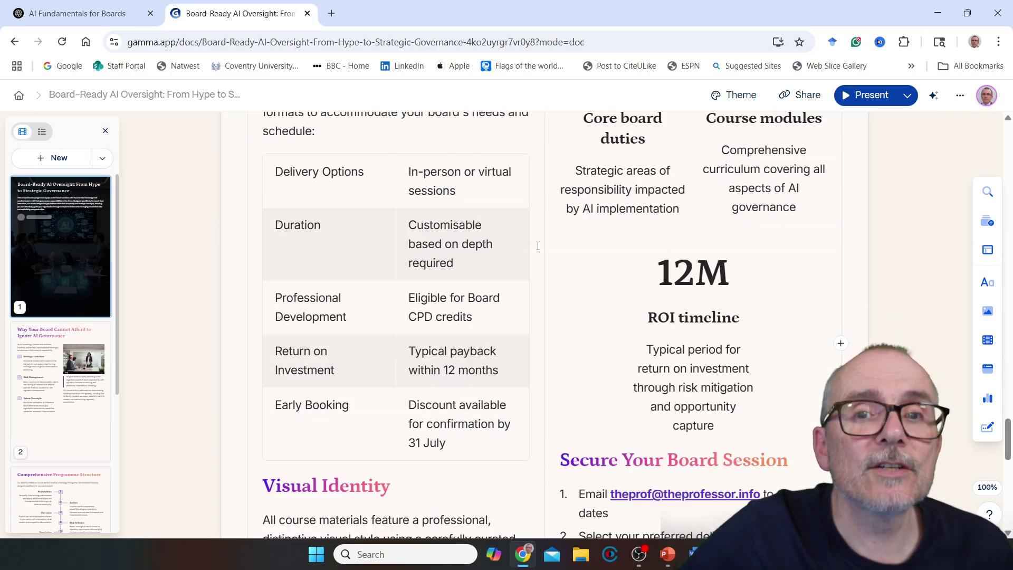
{"action": "scroll", "coordinate": [580, 221], "scroll_direction": "up", "scroll_amount": 3}
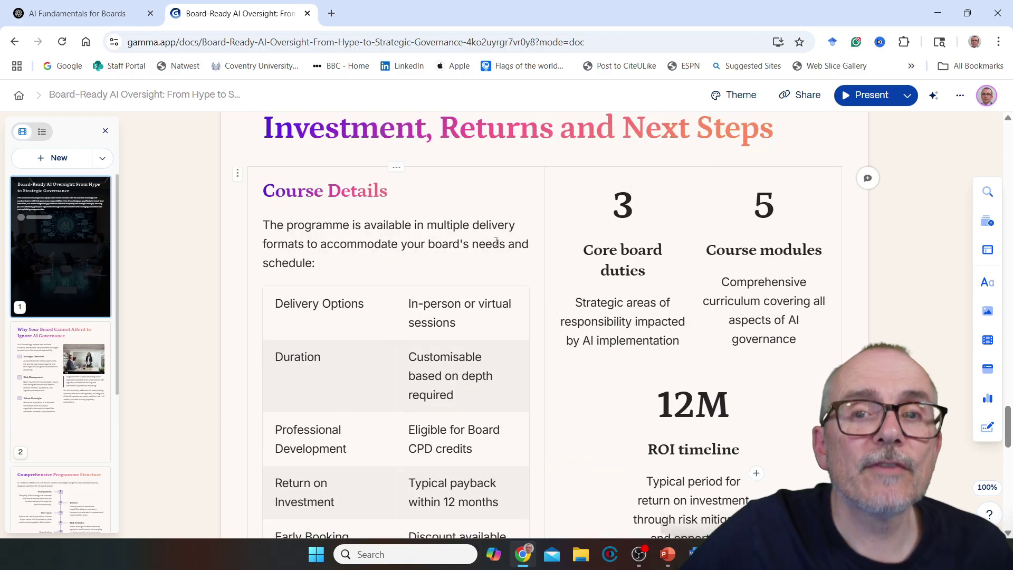
{"action": "scroll", "coordinate": [702, 232], "scroll_direction": "down", "scroll_amount": 5}
{"action": "scroll", "coordinate": [667, 230], "scroll_direction": "down", "scroll_amount": 3}
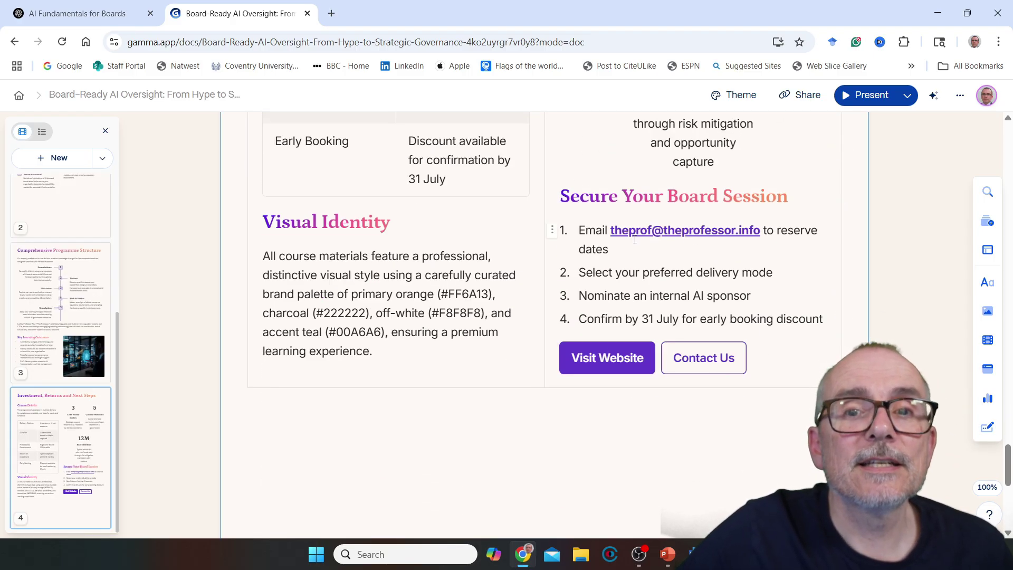
{"action": "scroll", "coordinate": [514, 254], "scroll_direction": "up", "scroll_amount": 10}
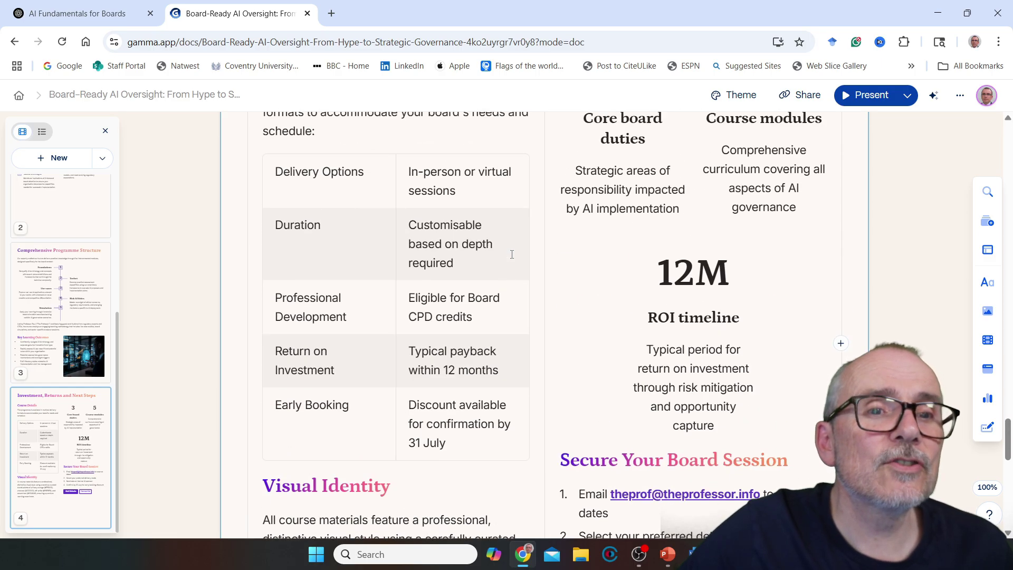
{"action": "scroll", "coordinate": [511, 252], "scroll_direction": "up", "scroll_amount": 15}
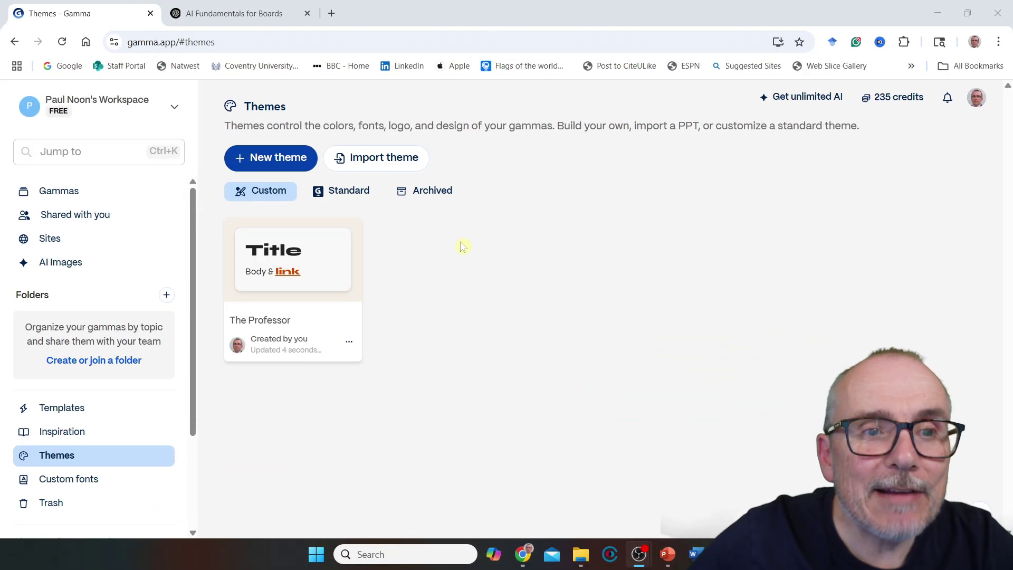
Start building a new custom theme and examine its curated palettes and customizable accent, text and background colors
{"action": "left_click", "coordinate": [294, 167]}
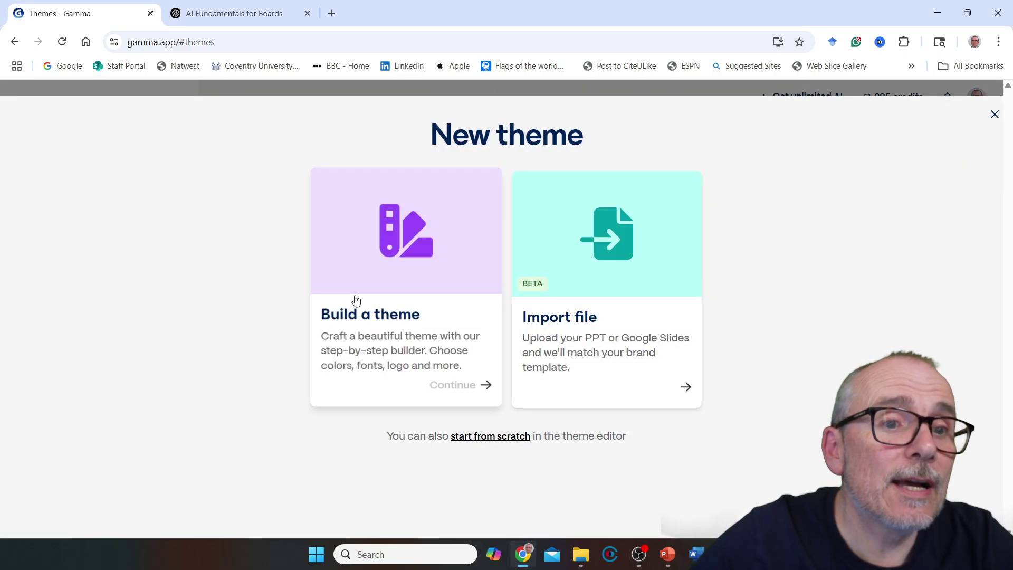
{"action": "left_click", "coordinate": [388, 306]}
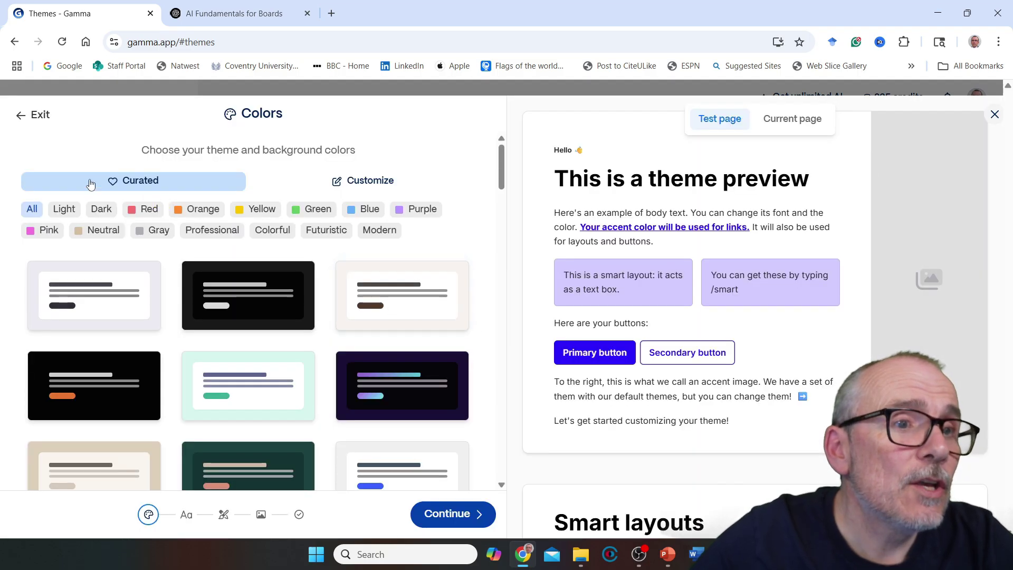
{"action": "scroll", "coordinate": [236, 331], "scroll_direction": "down", "scroll_amount": 8}
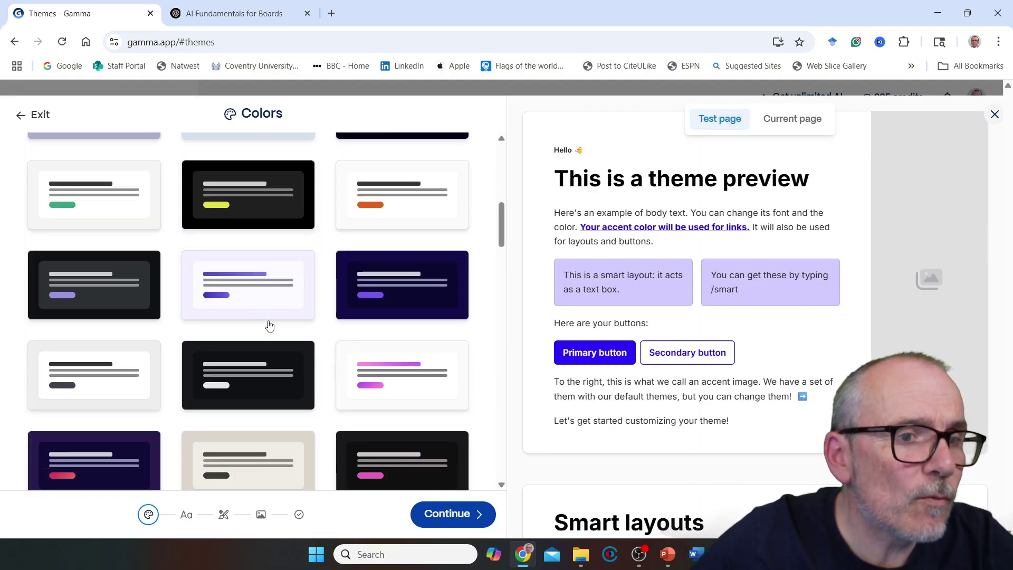
{"action": "scroll", "coordinate": [168, 363], "scroll_direction": "up", "scroll_amount": 8}
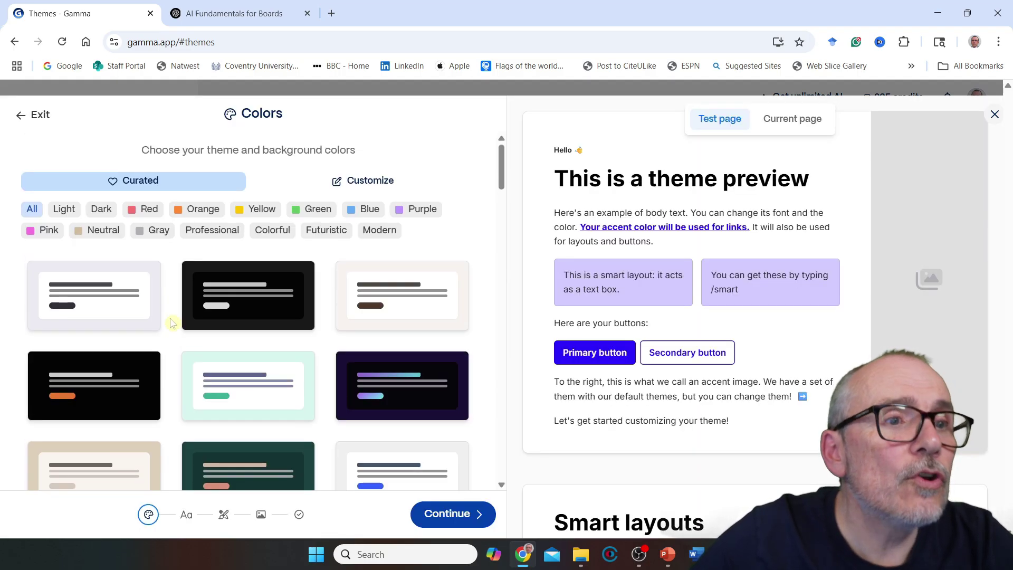
{"action": "left_click", "coordinate": [359, 186]}
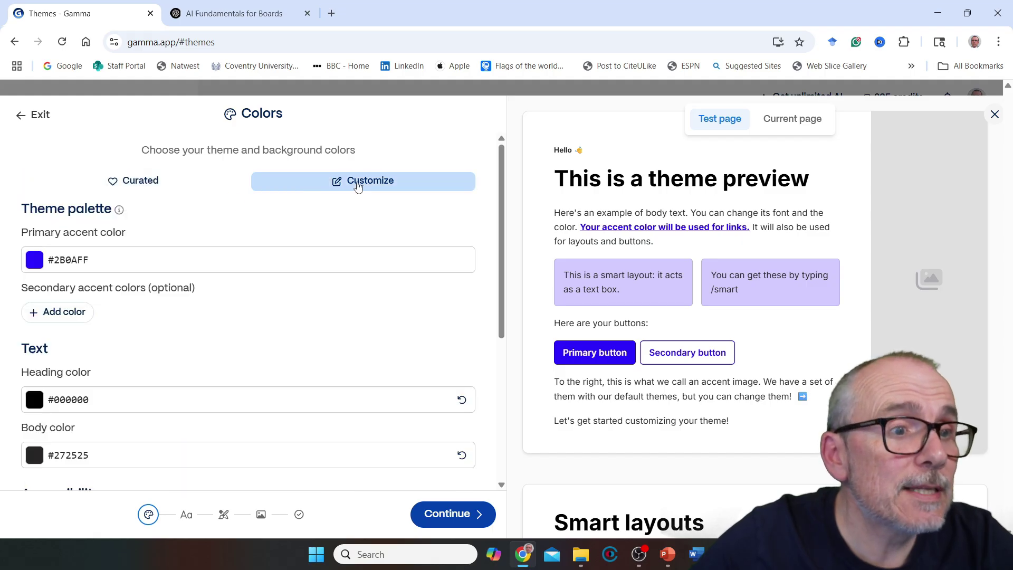
{"action": "scroll", "coordinate": [78, 407], "scroll_direction": "down", "scroll_amount": 5}
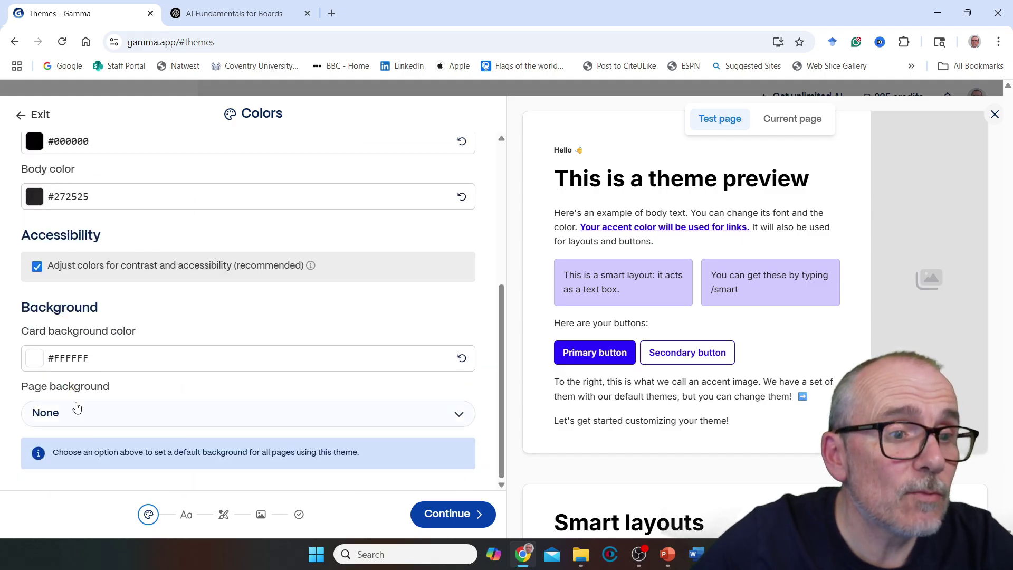
Look through the theme builder's font, design and logo stages, and close it without saving
{"action": "left_click", "coordinate": [186, 515]}
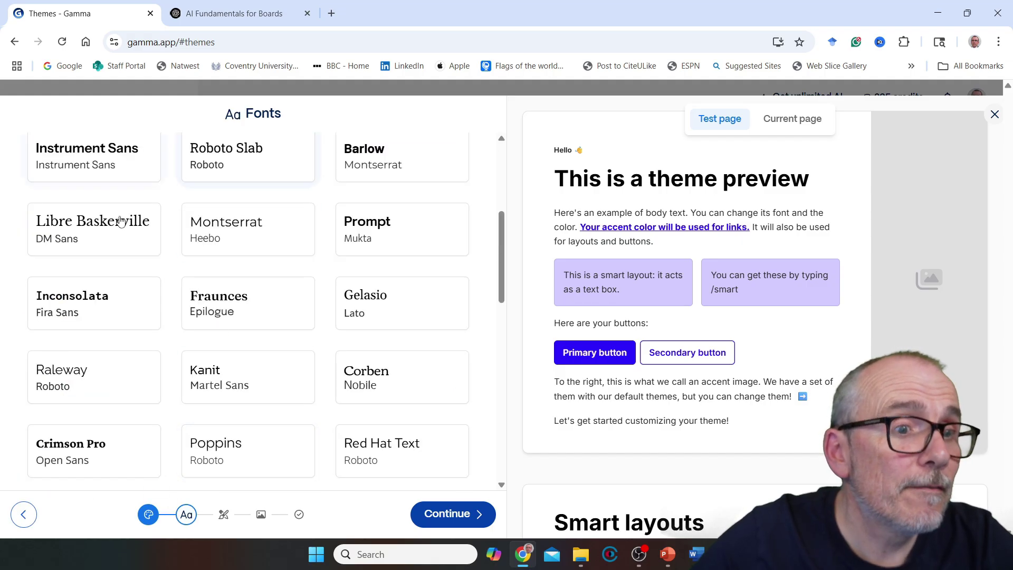
{"action": "scroll", "coordinate": [213, 343], "scroll_direction": "down", "scroll_amount": 10}
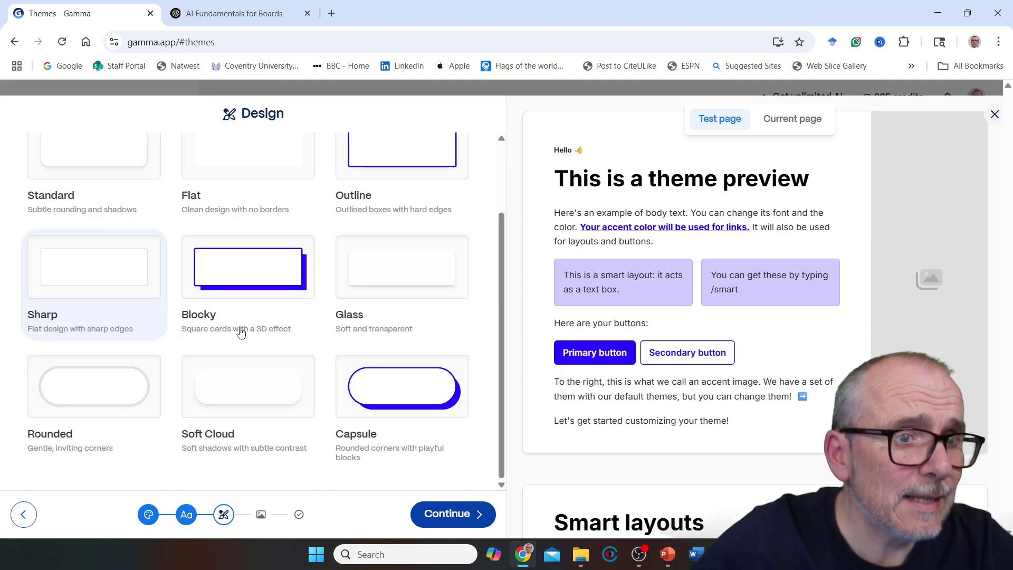
{"action": "scroll", "coordinate": [243, 231], "scroll_direction": "up", "scroll_amount": 2}
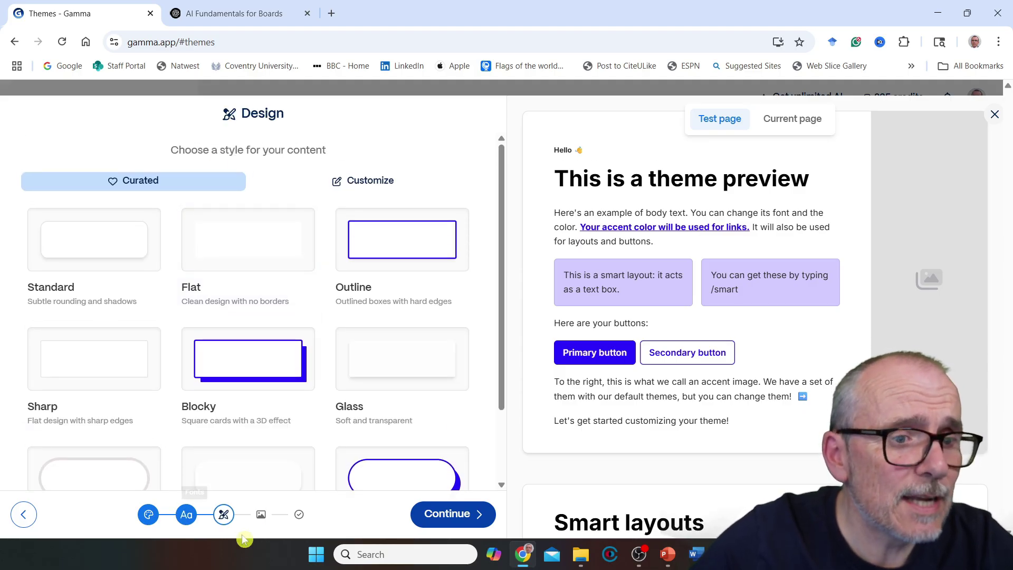
{"action": "left_click", "coordinate": [261, 515]}
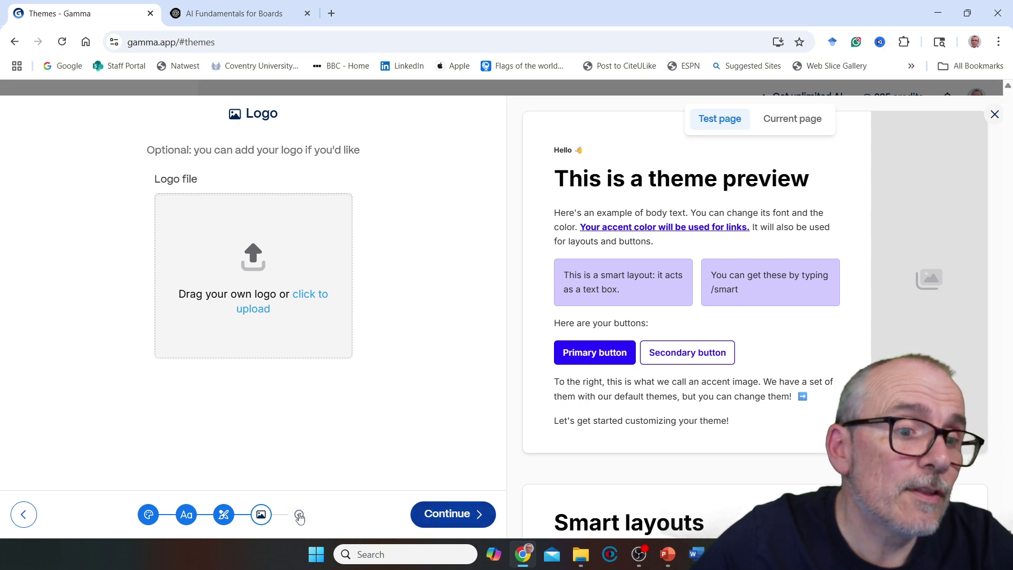
{"action": "left_click", "coordinate": [994, 116]}
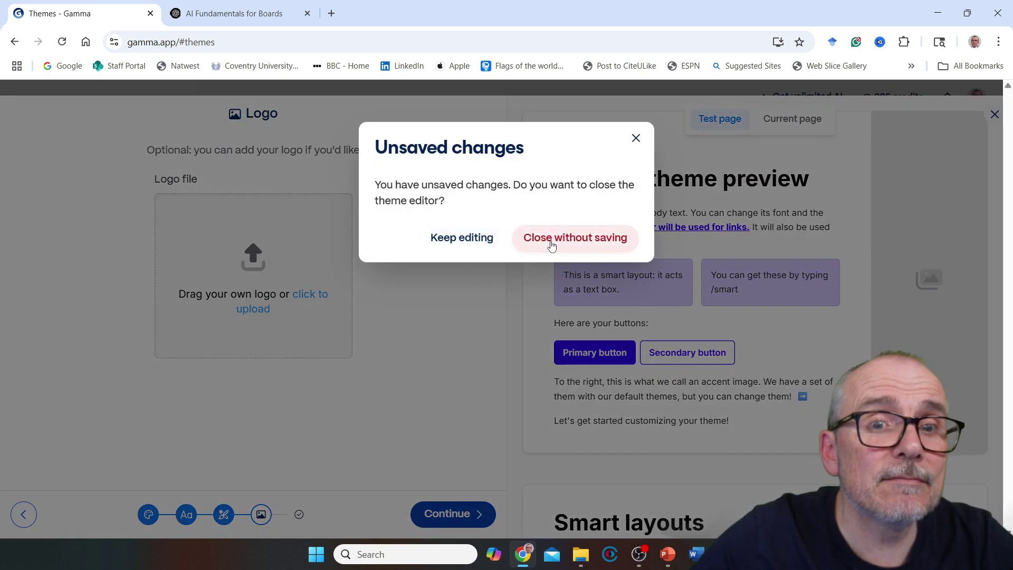
{"action": "left_click", "coordinate": [574, 236]}
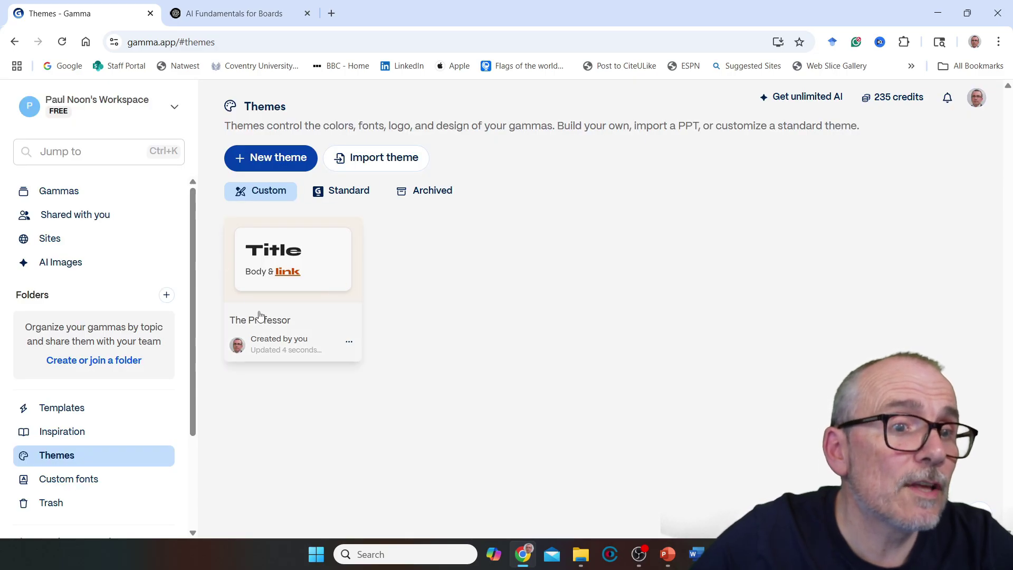
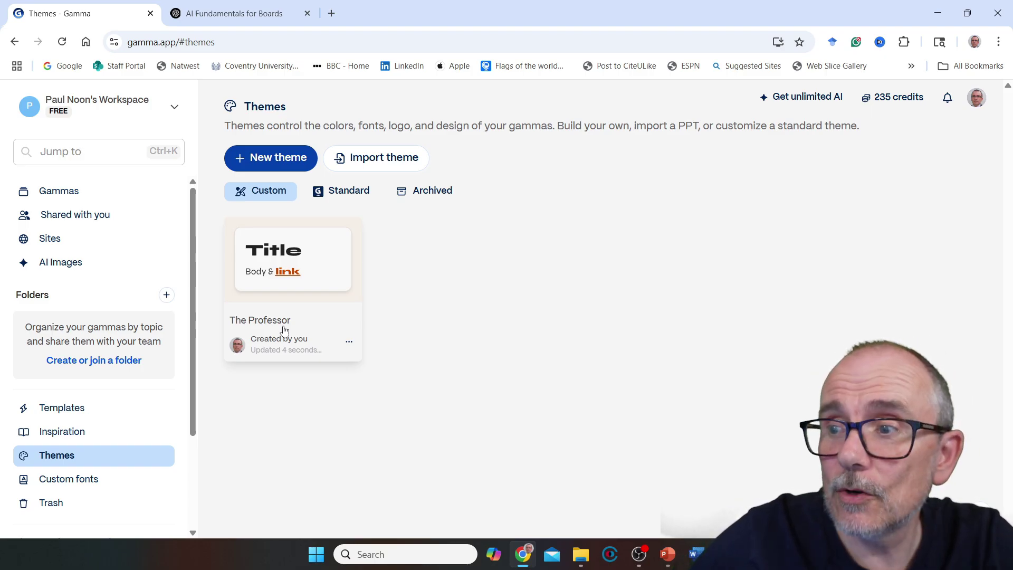
Copy the slide table for "Module 1 — Foundations of AI (45 min)" from the ChatGPT conversation and return to Gamma
{"action": "key", "text": "ctrl+Tab"}
{"action": "scroll", "coordinate": [300, 302], "scroll_direction": "down", "scroll_amount": 15}
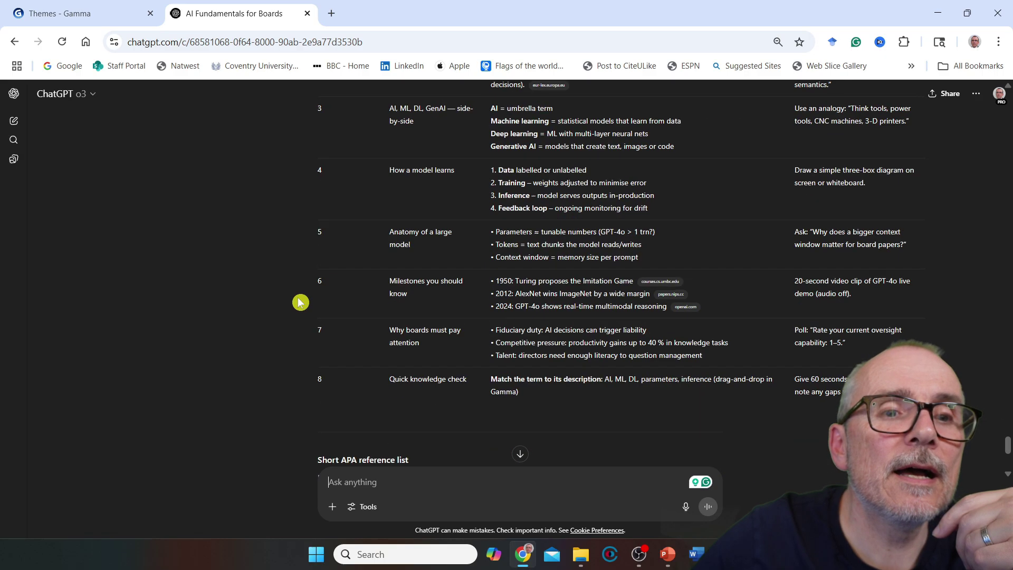
{"action": "scroll", "coordinate": [299, 301], "scroll_direction": "up", "scroll_amount": 15}
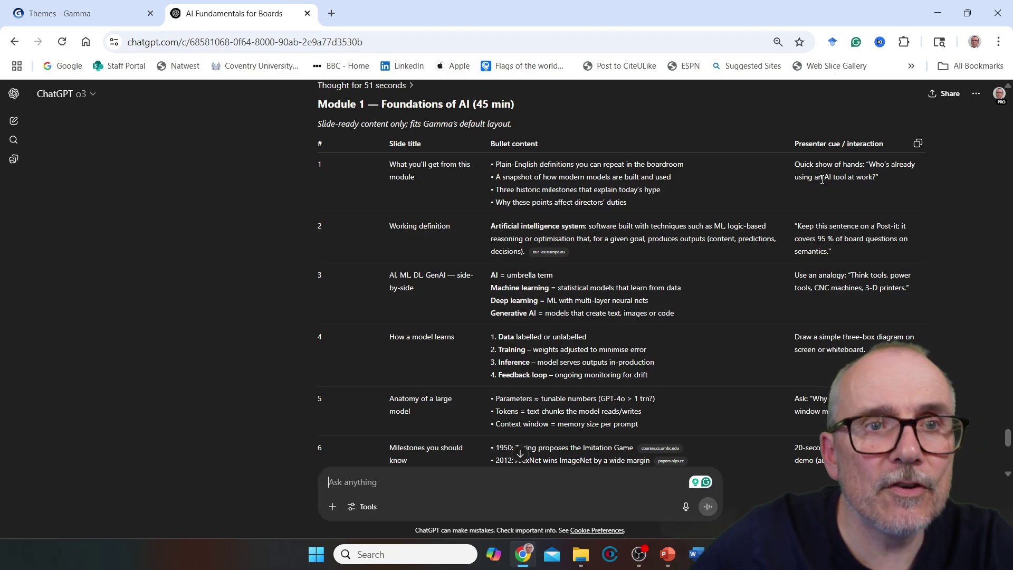
{"action": "left_click", "coordinate": [918, 146]}
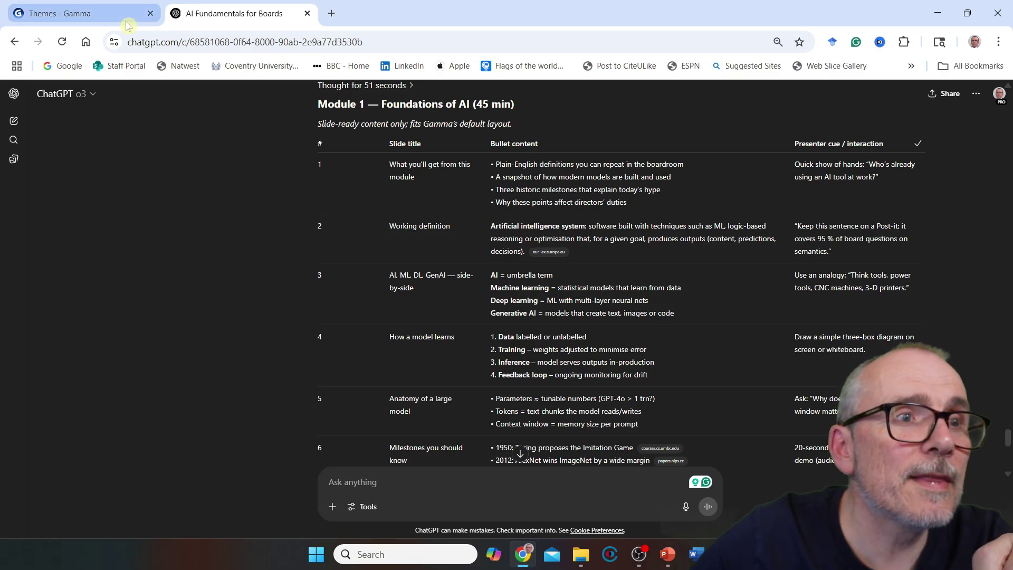
{"action": "left_click", "coordinate": [122, 21]}
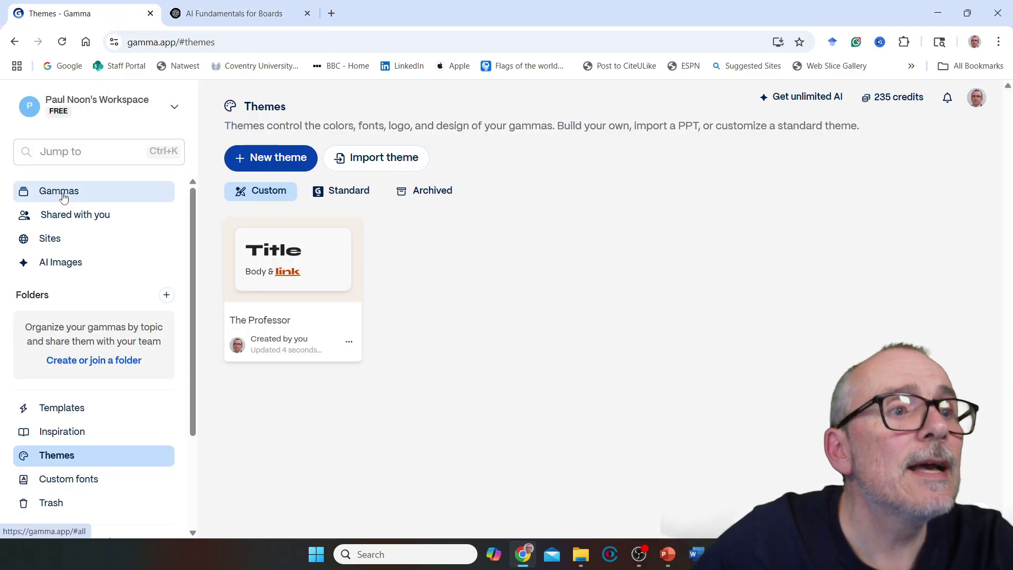
Start a new AI creation from pasted text and paste in the copied Module 1 slide table, keeping the traditional presentation format
{"action": "left_click", "coordinate": [63, 195]}
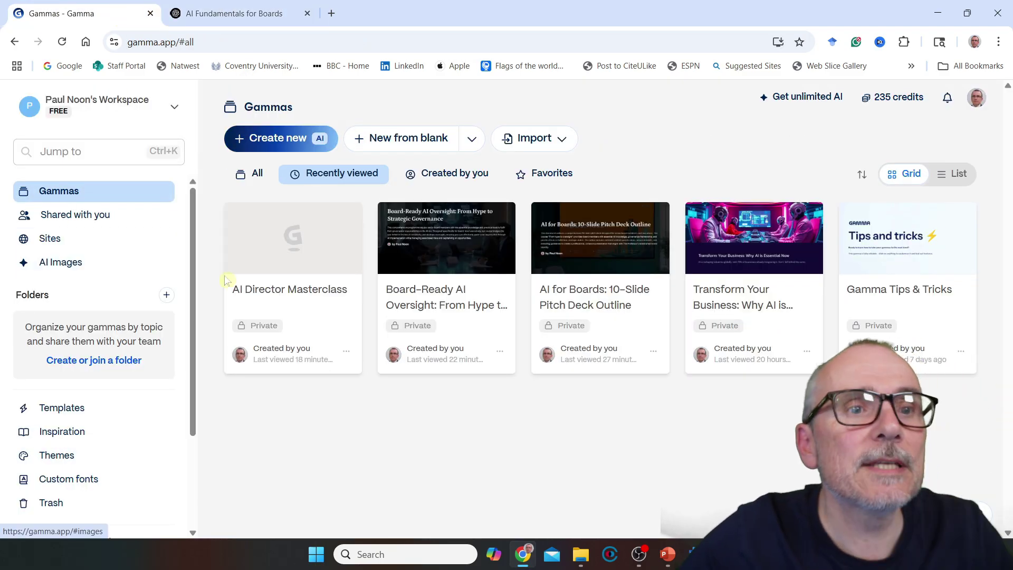
{"action": "left_click", "coordinate": [283, 144]}
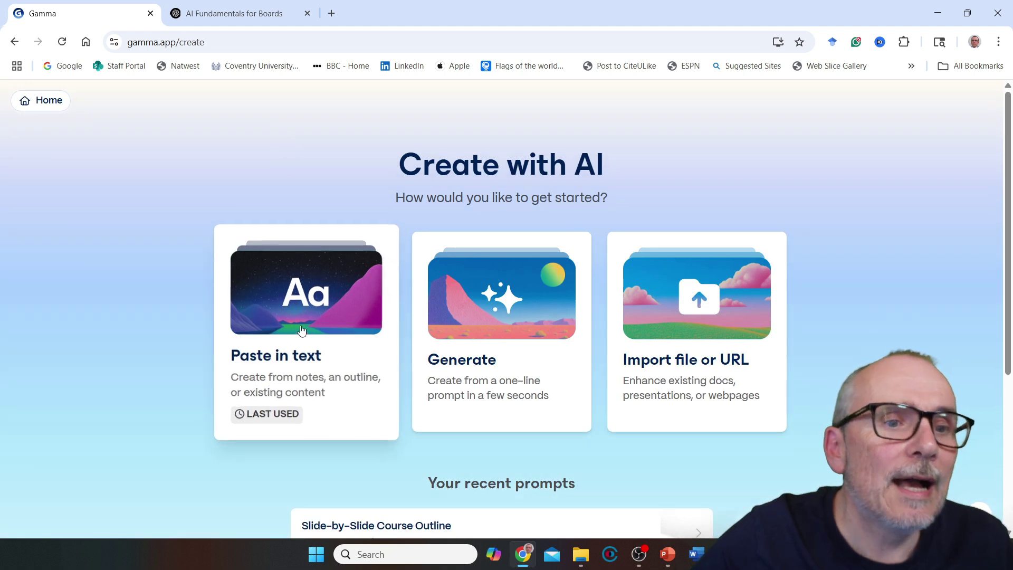
{"action": "left_click", "coordinate": [327, 333]}
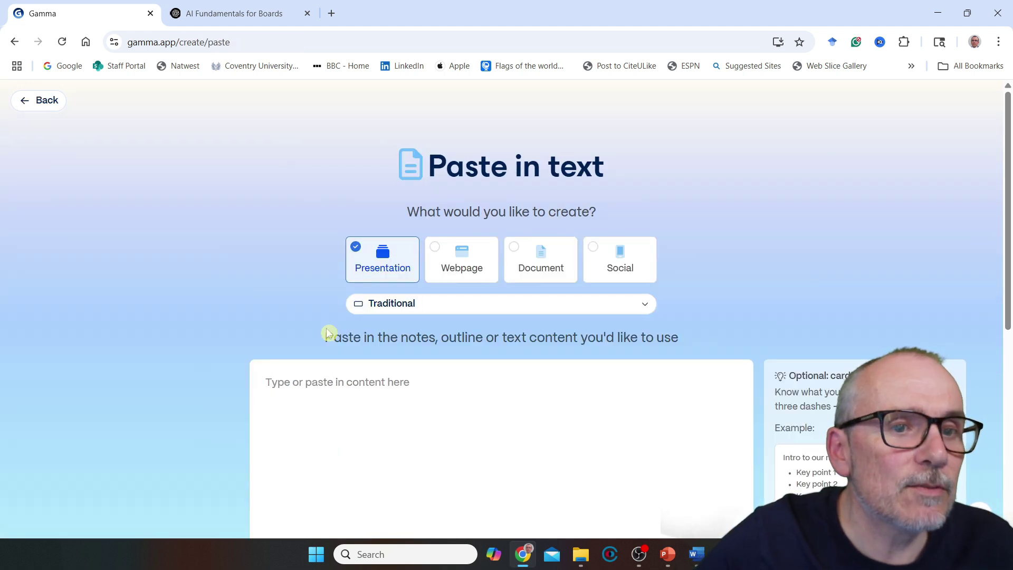
{"action": "scroll", "coordinate": [332, 385], "scroll_direction": "down", "scroll_amount": 3}
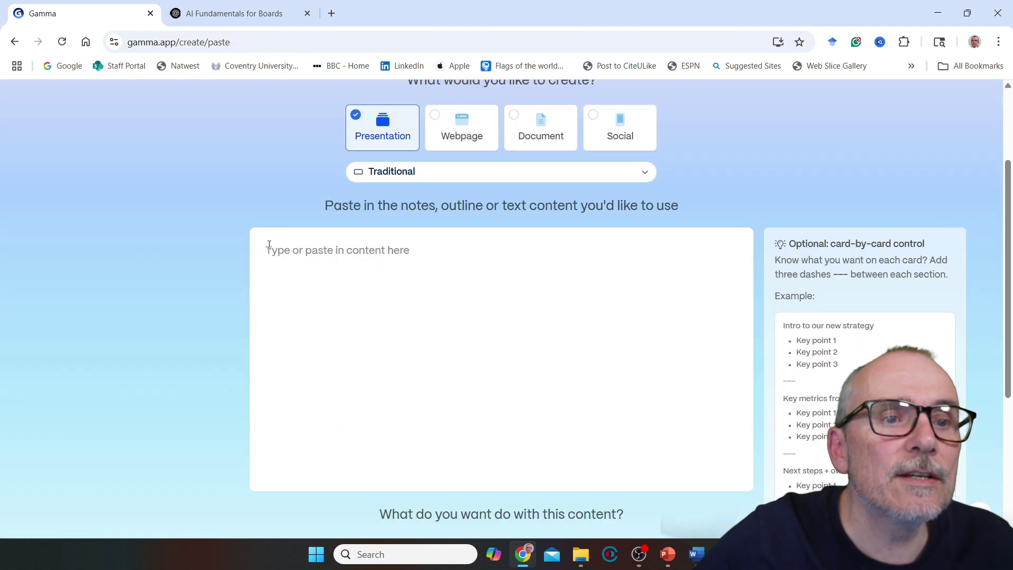
{"action": "right_click", "coordinate": [272, 242]}
{"action": "left_click", "coordinate": [283, 386]}
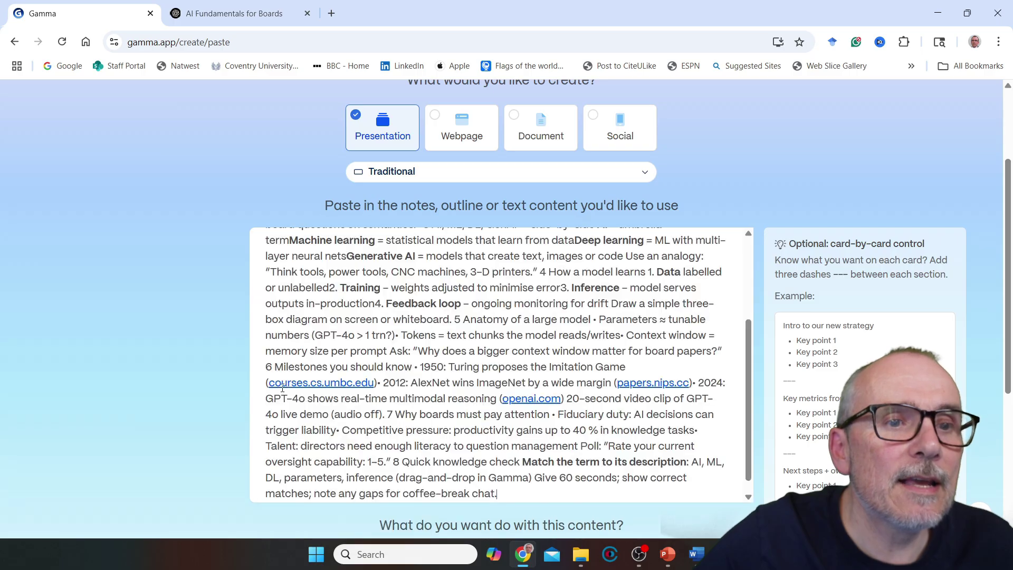
Check the pasted slide content, choose to generate from notes or an outline, and continue to the prompt editor
{"action": "scroll", "coordinate": [465, 294], "scroll_direction": "up", "scroll_amount": 3}
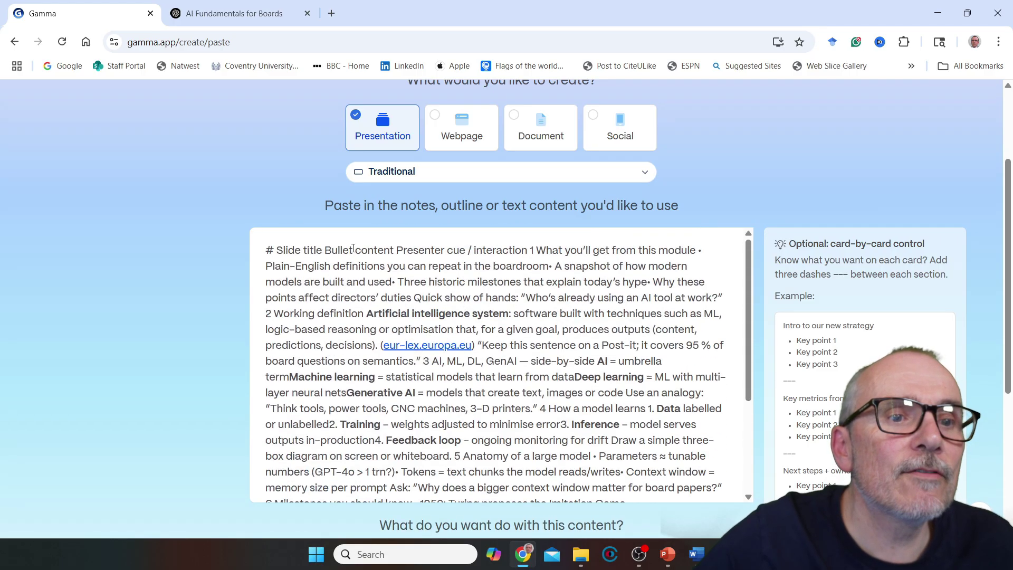
{"action": "scroll", "coordinate": [378, 266], "scroll_direction": "down", "scroll_amount": 5}
{"action": "scroll", "coordinate": [387, 305], "scroll_direction": "up", "scroll_amount": 4}
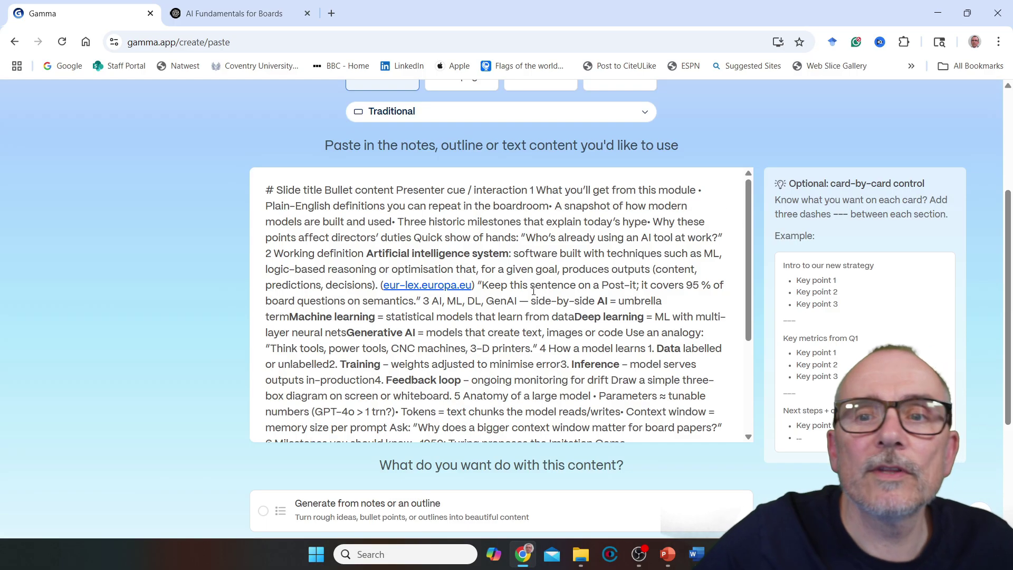
{"action": "scroll", "coordinate": [535, 286], "scroll_direction": "down", "scroll_amount": 3}
{"action": "scroll", "coordinate": [269, 323], "scroll_direction": "down", "scroll_amount": 4}
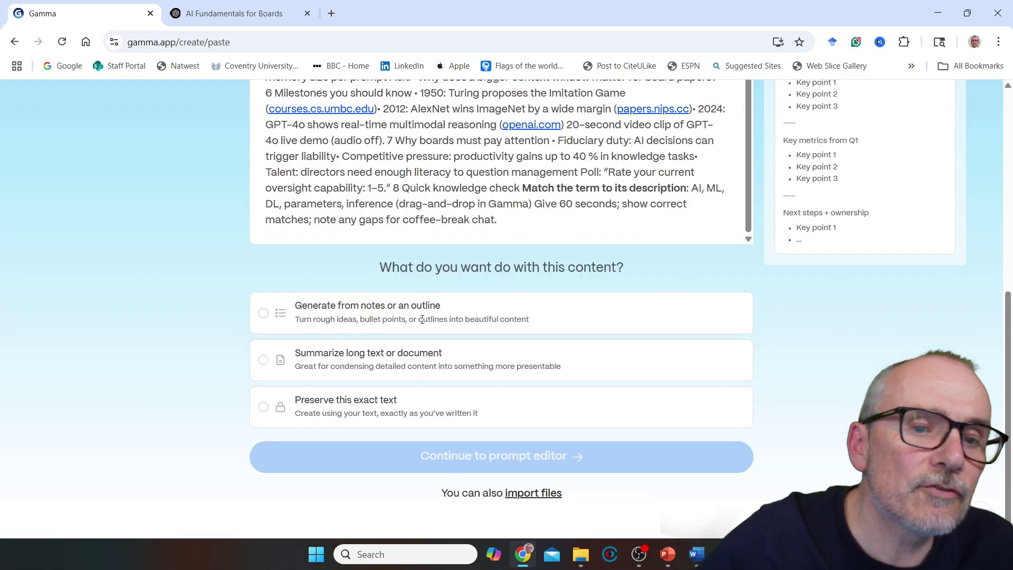
{"action": "left_click", "coordinate": [267, 322]}
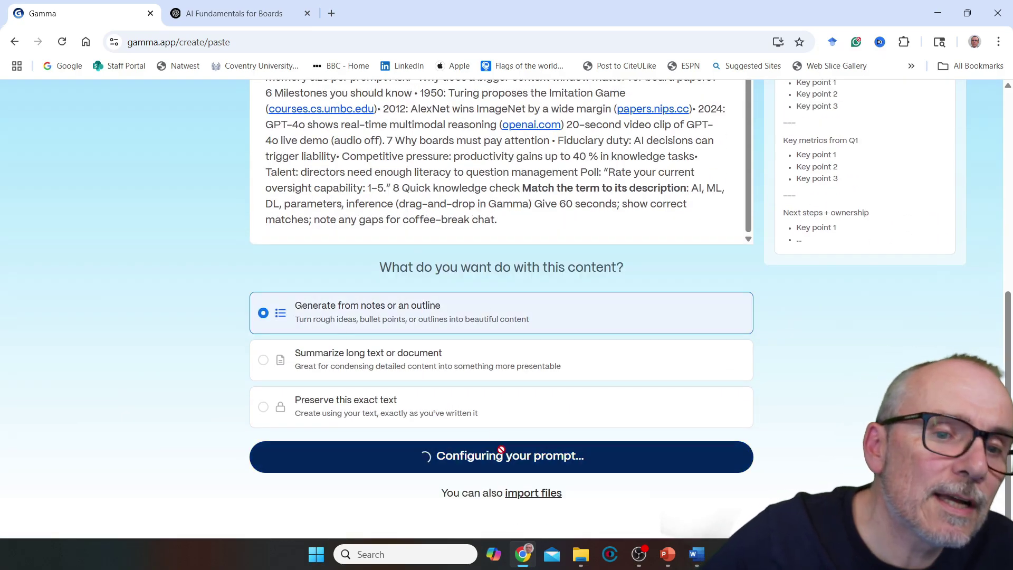
{"action": "left_click", "coordinate": [436, 454]}
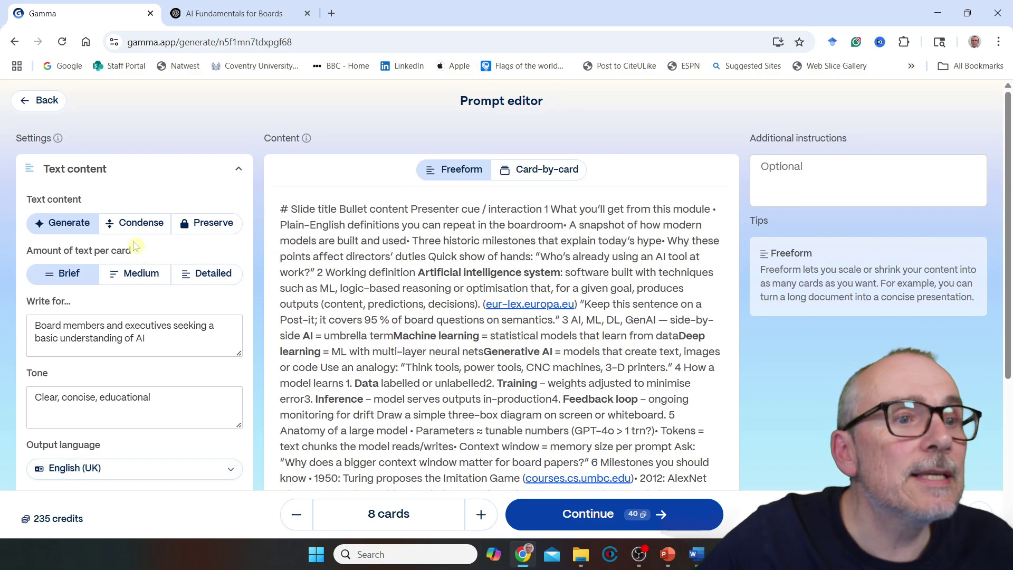
Add the additional instruction "create the slide deck as set out in the notes" and continue with 8 cards to theme selection
{"action": "left_click", "coordinate": [750, 166]}
{"action": "key", "text": "ctrl+v"}
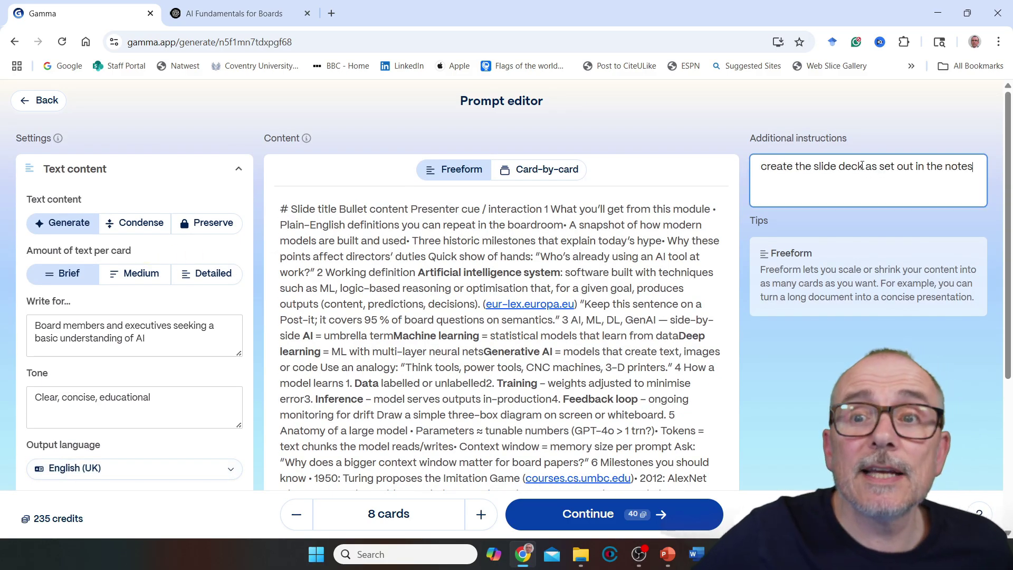
{"action": "scroll", "coordinate": [828, 218], "scroll_direction": "down", "scroll_amount": 5}
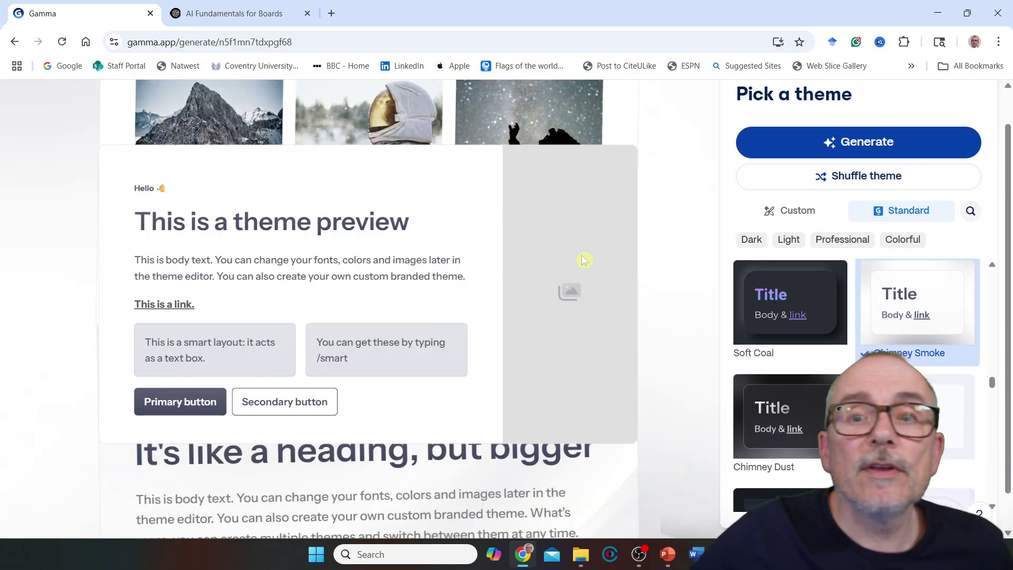
Pick the custom theme "The Professor" and generate the presentation
{"action": "left_click", "coordinate": [797, 210]}
{"action": "left_click", "coordinate": [800, 282]}
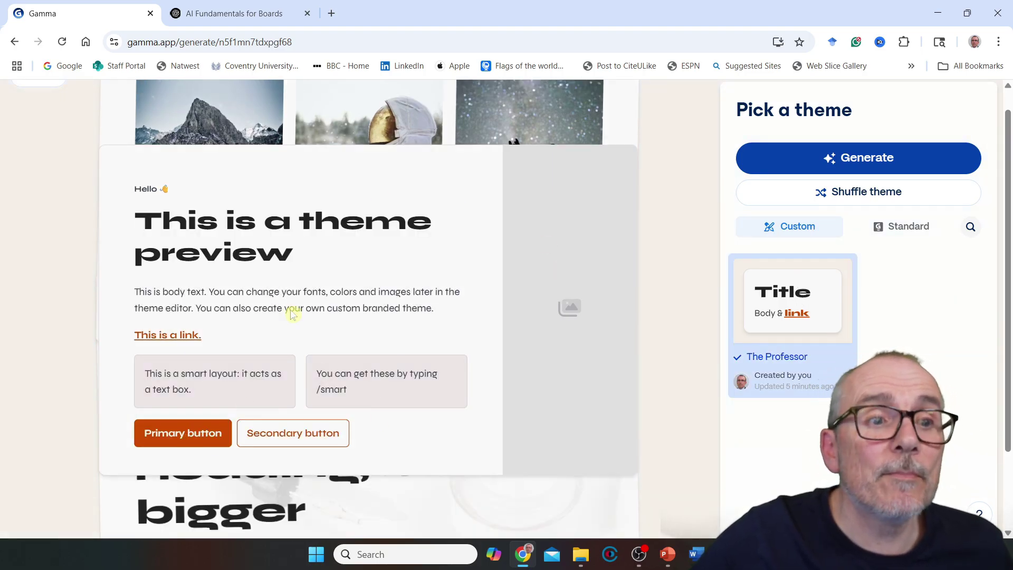
{"action": "left_click", "coordinate": [832, 164]}
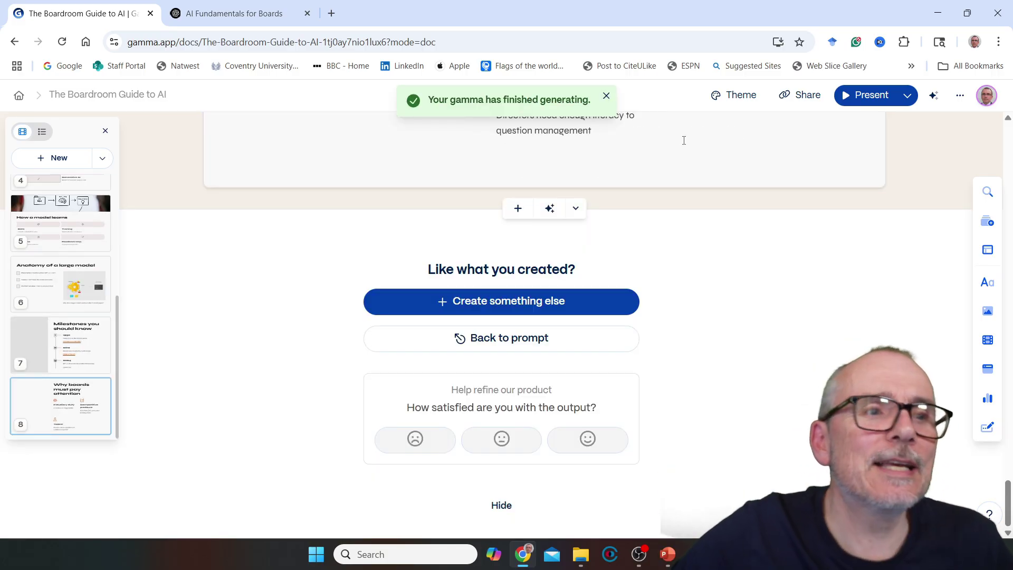
Go to the title slide of the generated deck and hide the last edited time in its author line
{"action": "scroll", "coordinate": [276, 206], "scroll_direction": "up", "scroll_amount": 6}
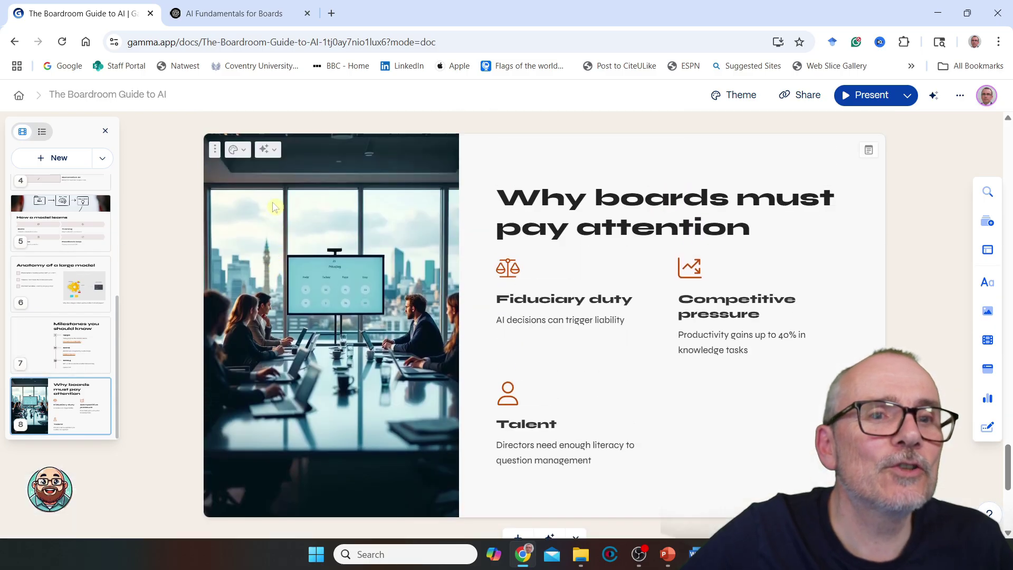
{"action": "scroll", "coordinate": [50, 190], "scroll_direction": "up", "scroll_amount": 4}
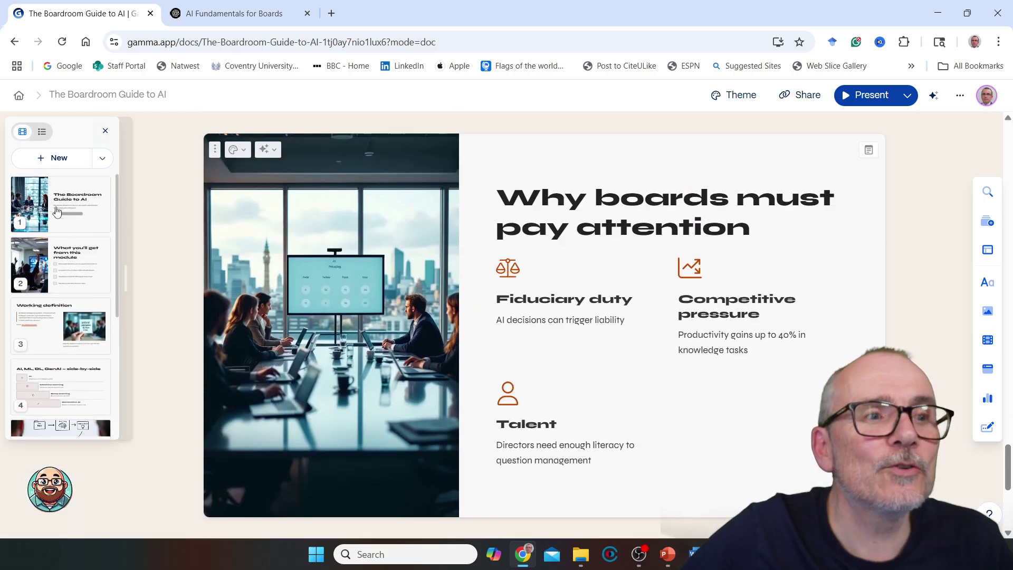
{"action": "left_click", "coordinate": [58, 212]}
{"action": "scroll", "coordinate": [781, 240], "scroll_direction": "down", "scroll_amount": 2}
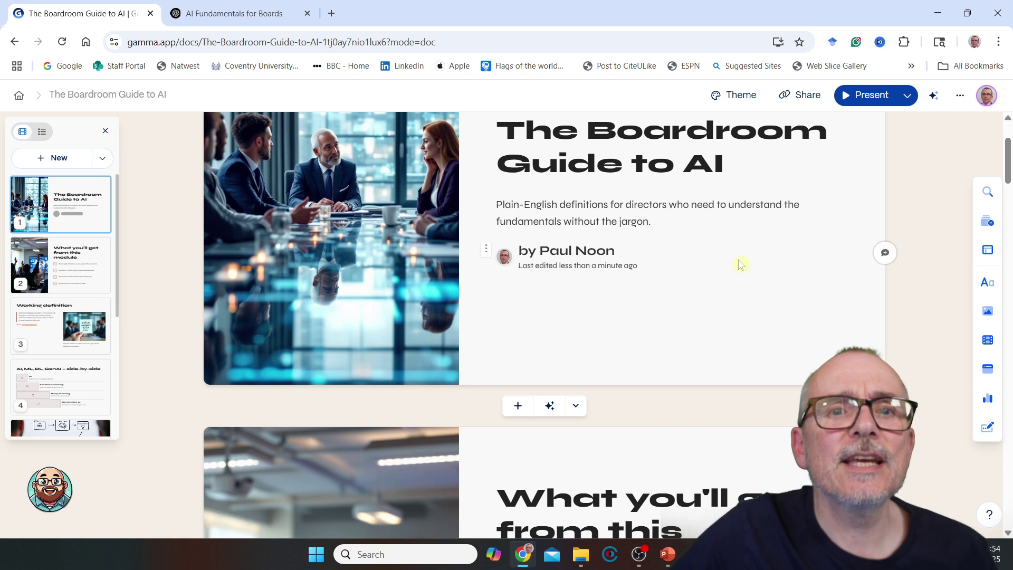
{"action": "left_click", "coordinate": [695, 275]}
{"action": "left_click", "coordinate": [760, 171]}
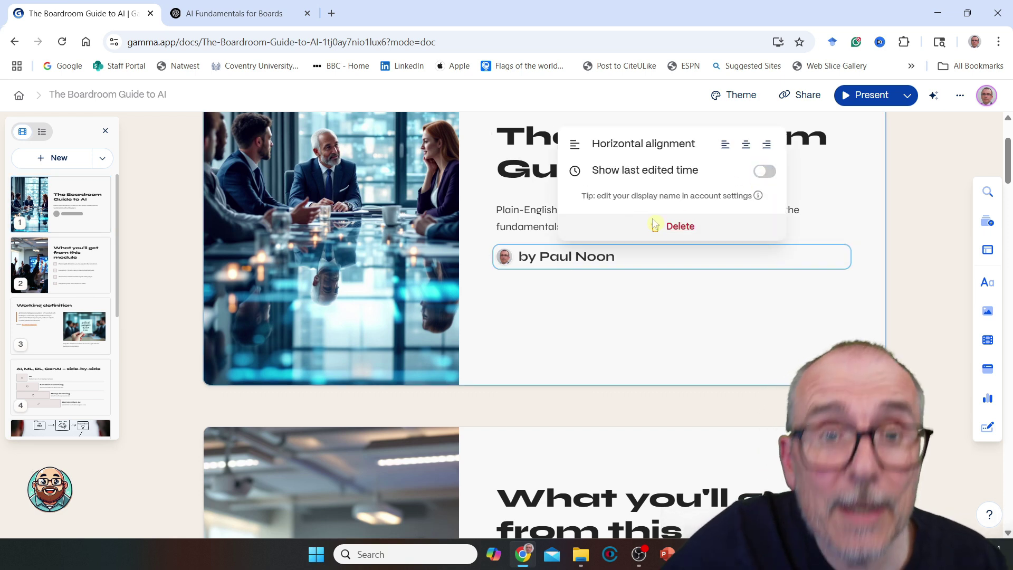
{"action": "left_click", "coordinate": [638, 285]}
Review the slides on what you'll get from this module, the working definition, and the AI, ML, DL, GenAI comparison
{"action": "scroll", "coordinate": [638, 283], "scroll_direction": "down", "scroll_amount": 6}
{"action": "scroll", "coordinate": [627, 175], "scroll_direction": "up", "scroll_amount": 2}
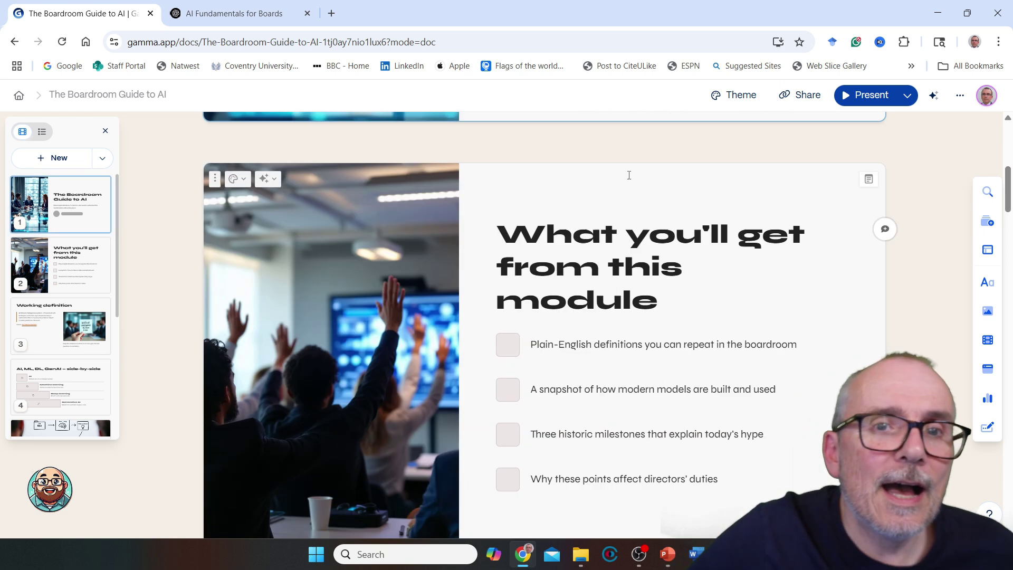
{"action": "scroll", "coordinate": [670, 211], "scroll_direction": "down", "scroll_amount": 2}
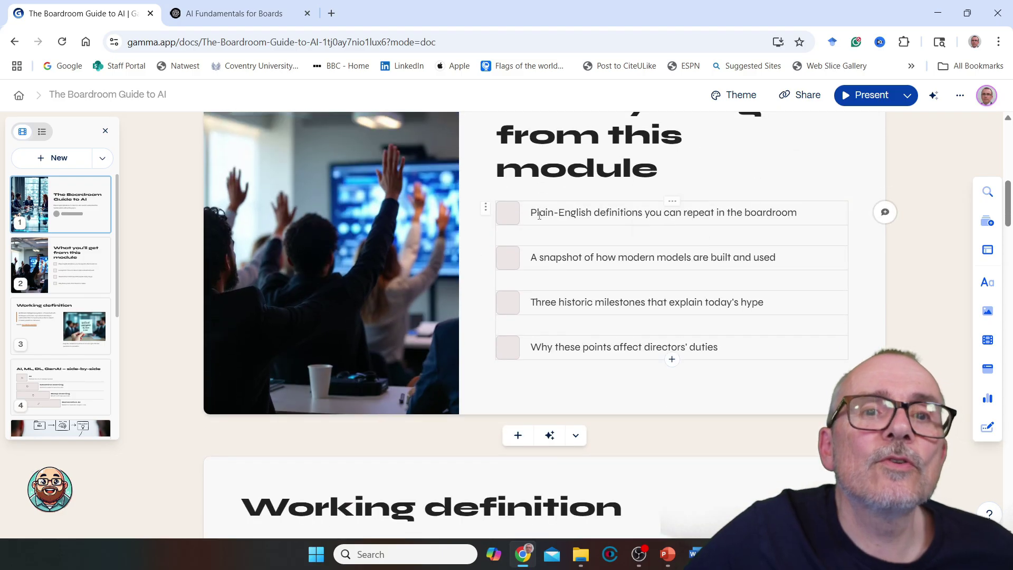
{"action": "scroll", "coordinate": [658, 233], "scroll_direction": "down", "scroll_amount": 1}
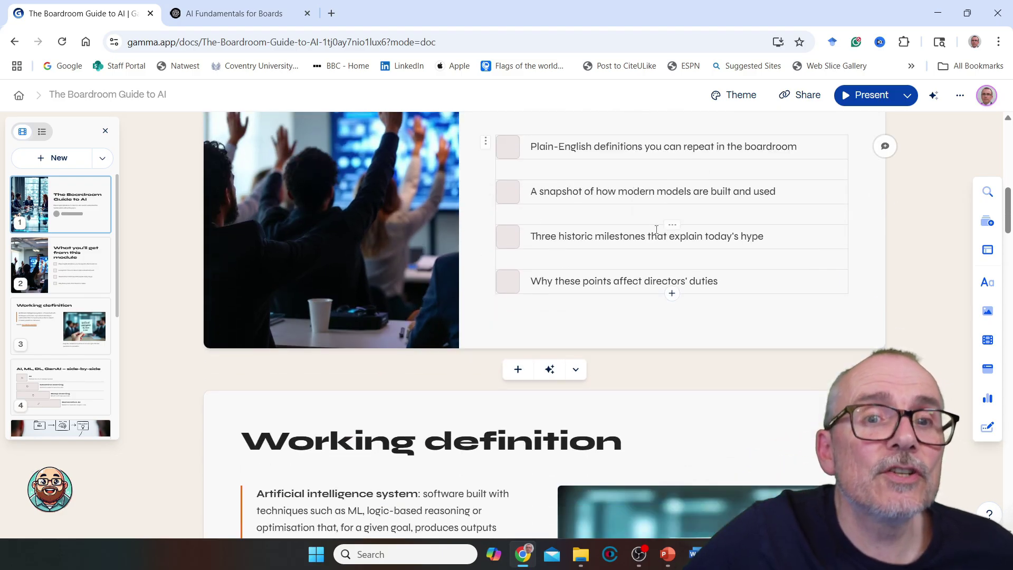
{"action": "scroll", "coordinate": [644, 214], "scroll_direction": "down", "scroll_amount": 1}
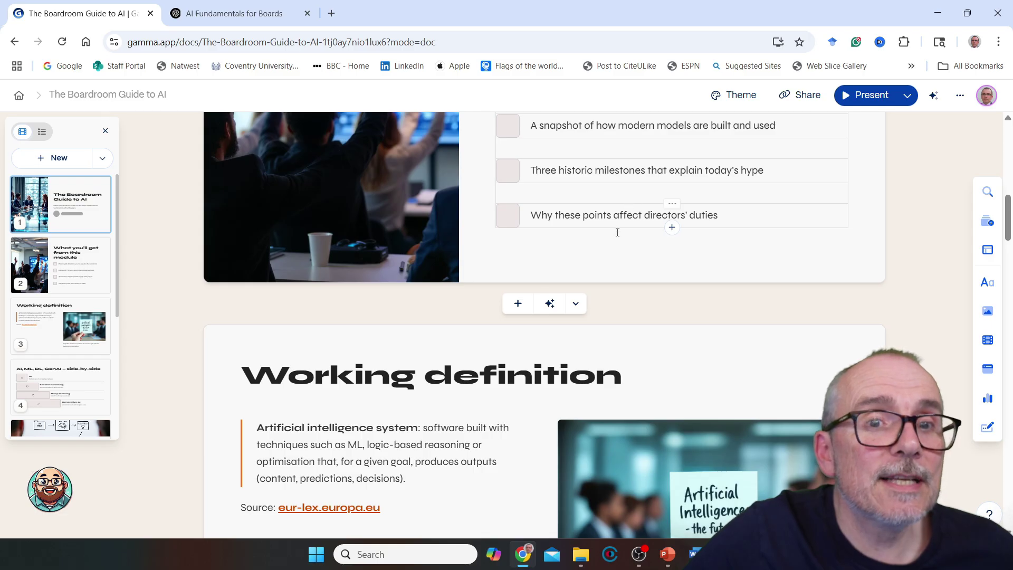
{"action": "scroll", "coordinate": [618, 236], "scroll_direction": "down", "scroll_amount": 3}
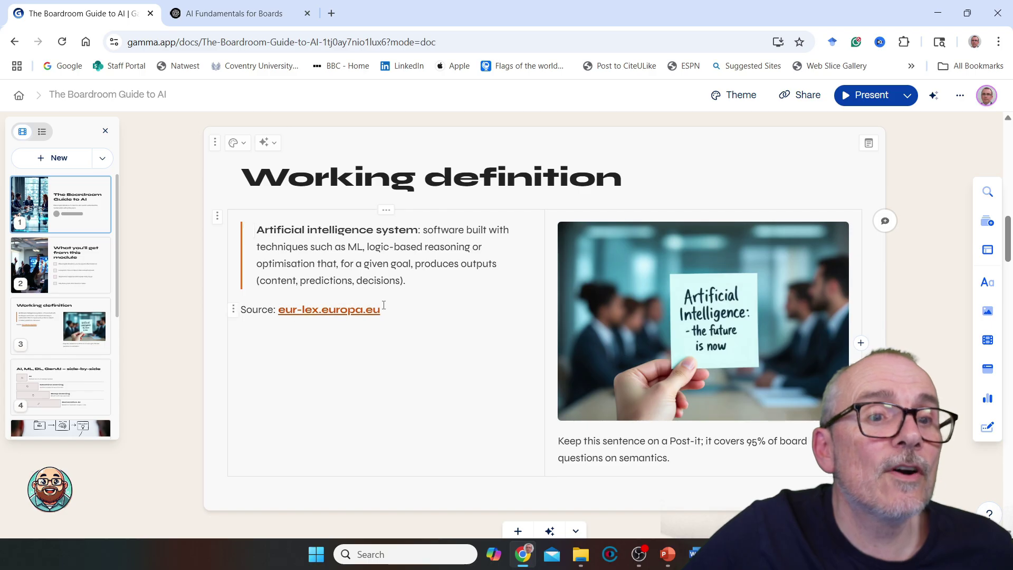
{"action": "scroll", "coordinate": [650, 229], "scroll_direction": "down", "scroll_amount": 2}
{"action": "scroll", "coordinate": [650, 228], "scroll_direction": "down", "scroll_amount": 5}
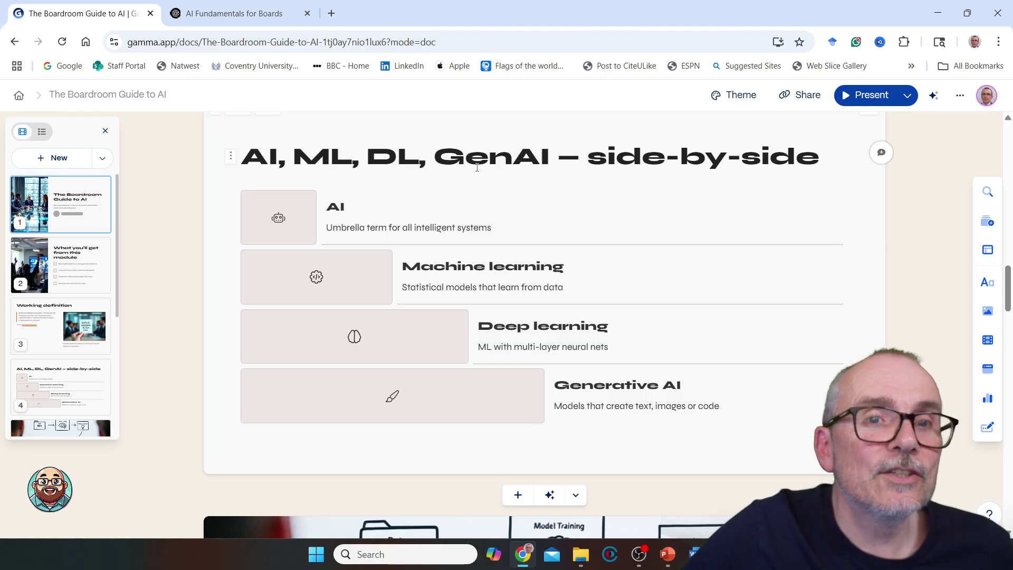
{"action": "scroll", "coordinate": [539, 218], "scroll_direction": "down", "scroll_amount": 1}
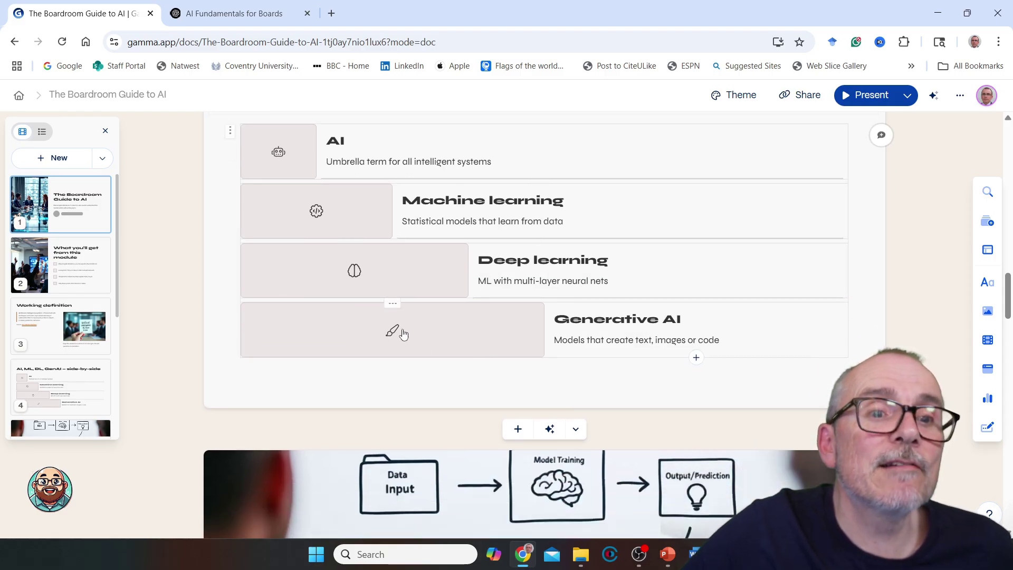
Give the "AI, ML, DL, GenAI – side-by-side" card a teal background
{"action": "left_click", "coordinate": [336, 338]}
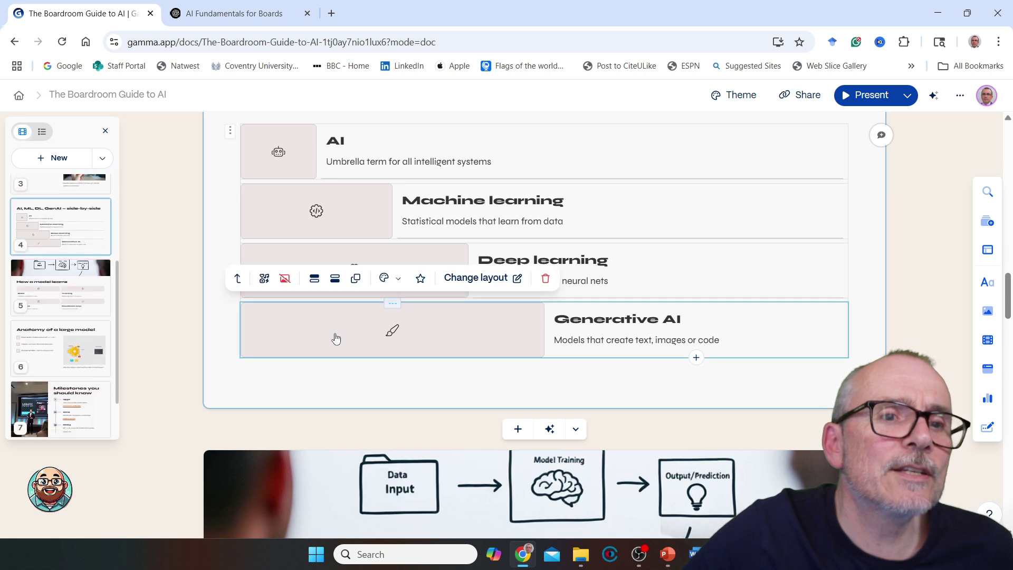
{"action": "left_click", "coordinate": [323, 261]}
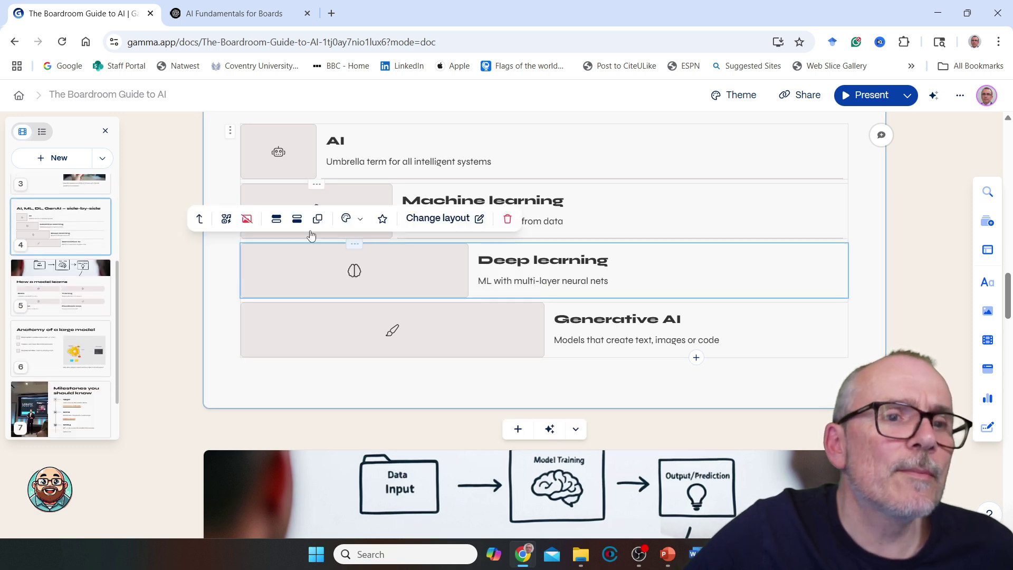
{"action": "left_click", "coordinate": [267, 162]}
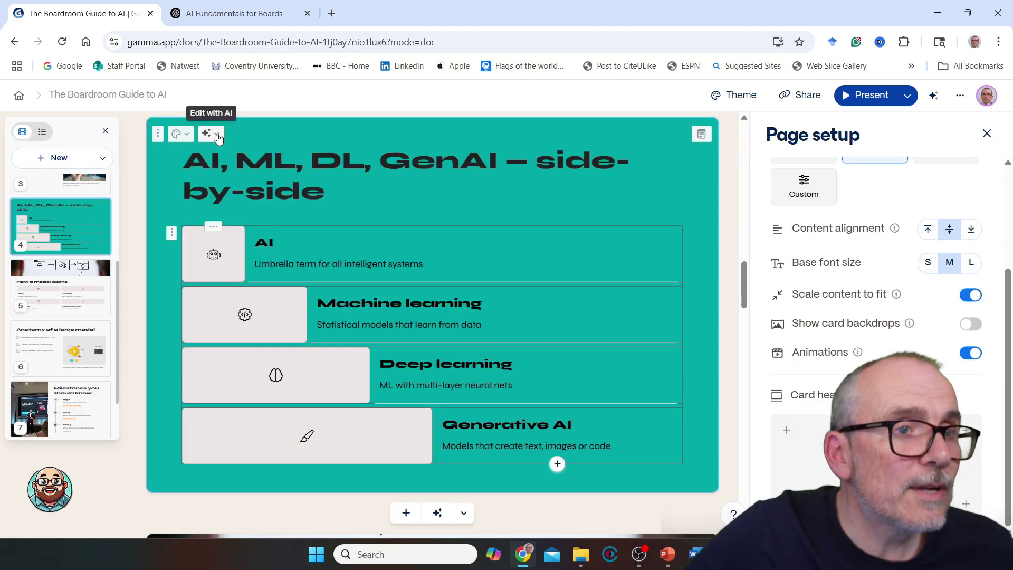
Use AI editing to make the "AI, ML, DL, GenAI – side-by-side" card more visual
{"action": "left_click", "coordinate": [219, 138]}
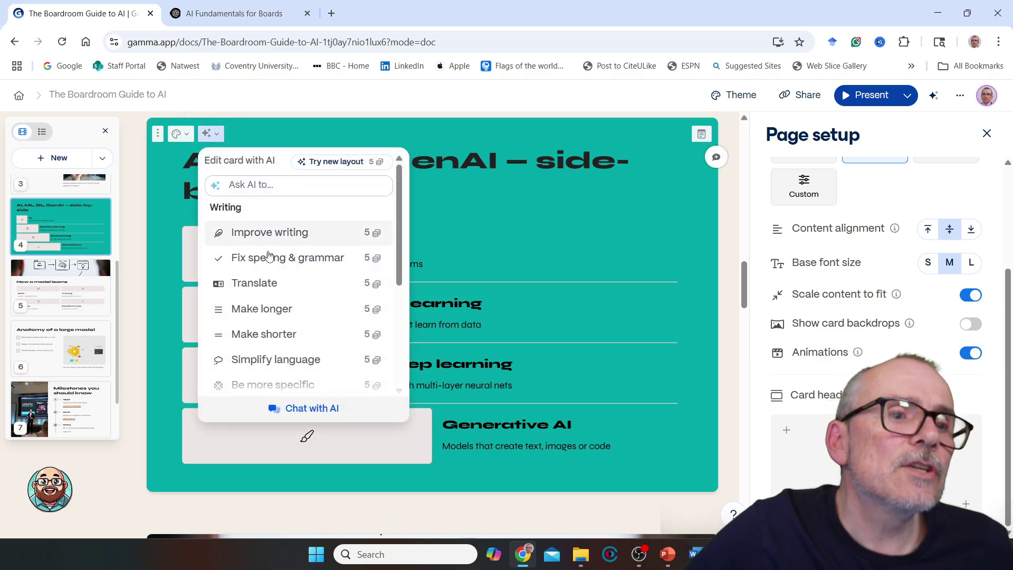
{"action": "scroll", "coordinate": [268, 256], "scroll_direction": "down", "scroll_amount": 2}
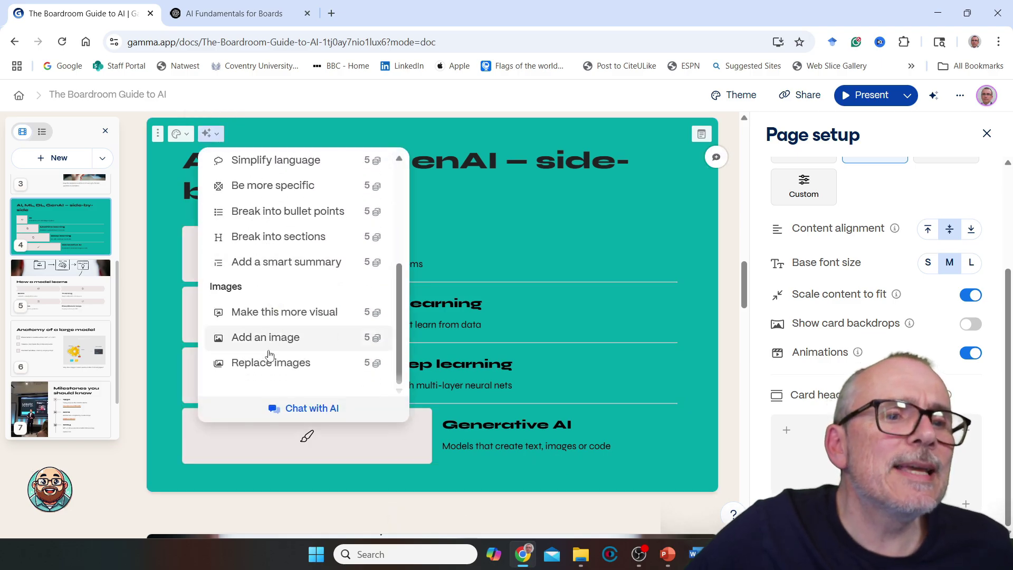
{"action": "left_click", "coordinate": [274, 315]}
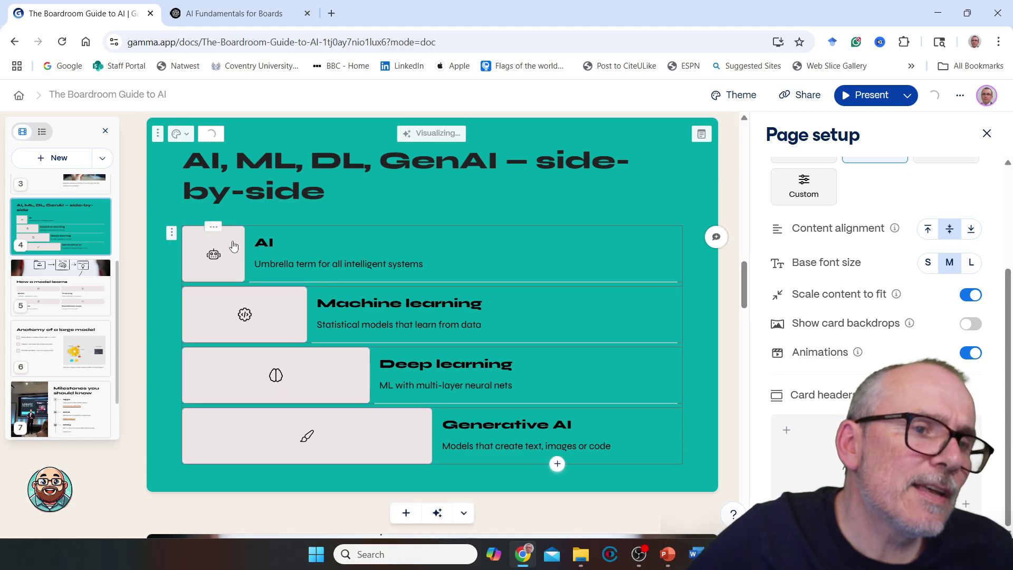
{"action": "mouse_move", "coordinate": [246, 320]}
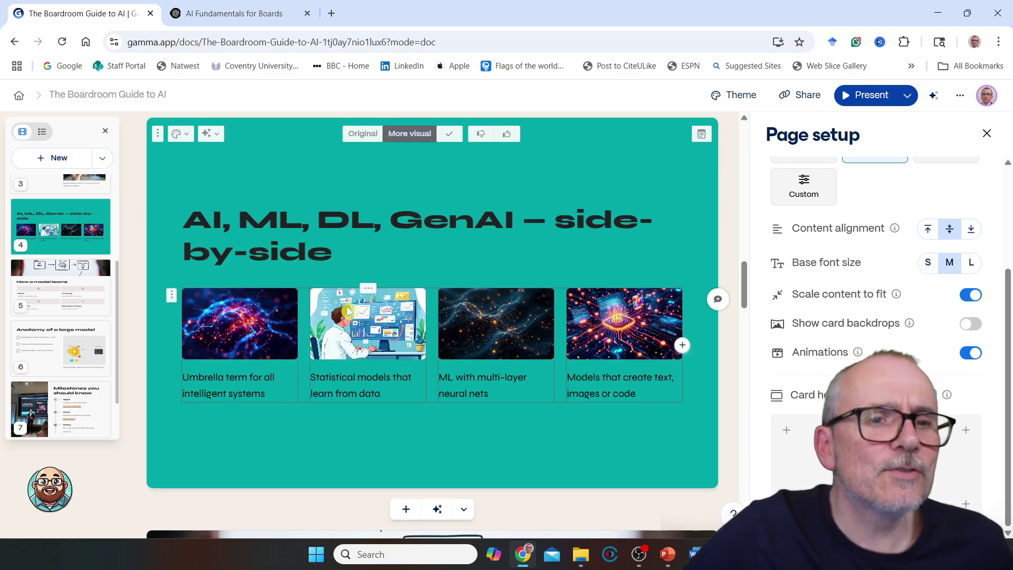
Go to the "How a model learns" slide and examine its header image and four process stages
{"action": "left_click", "coordinate": [94, 299]}
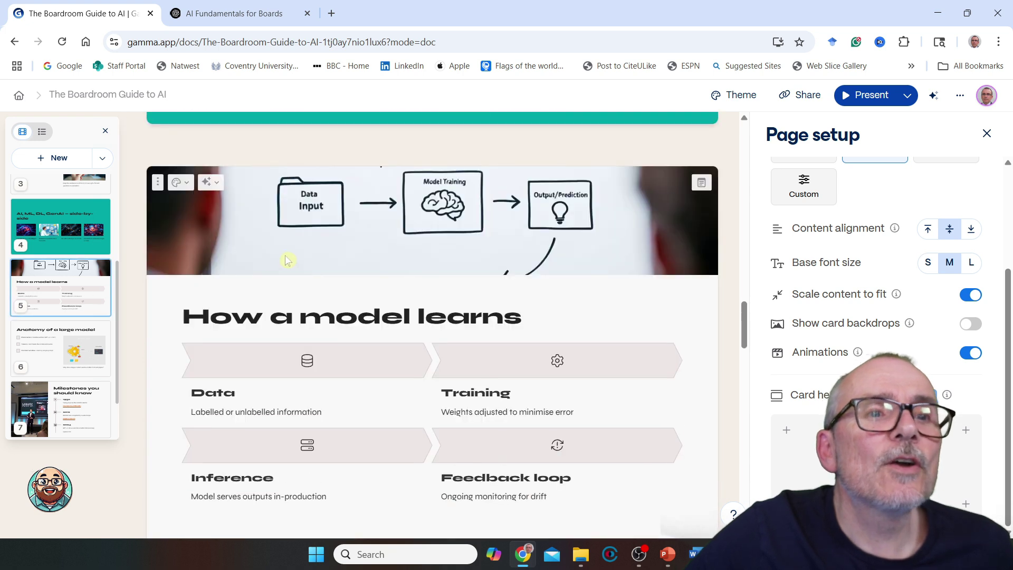
{"action": "scroll", "coordinate": [228, 297], "scroll_direction": "down", "scroll_amount": 1}
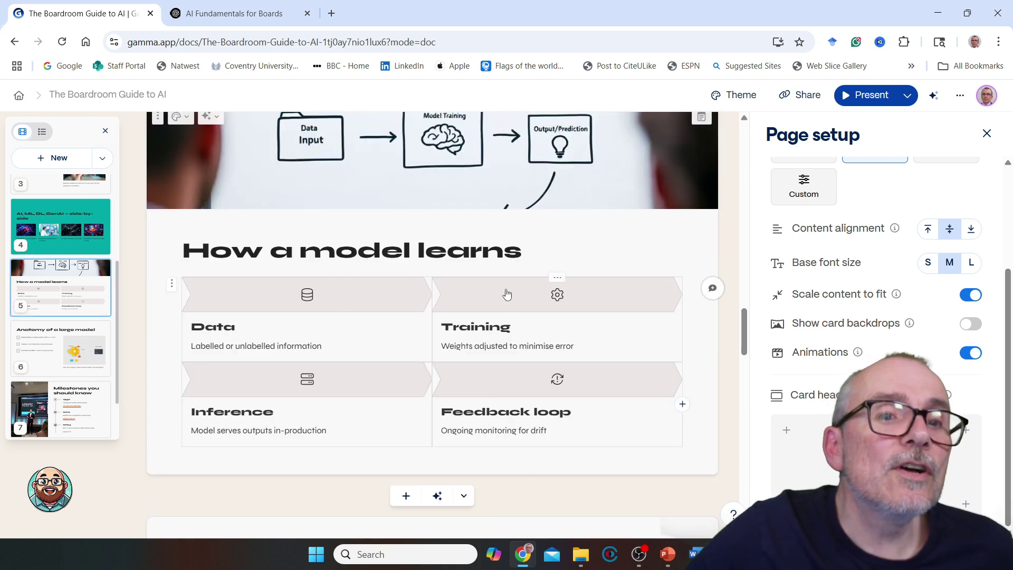
{"action": "scroll", "coordinate": [501, 294], "scroll_direction": "down", "scroll_amount": 1}
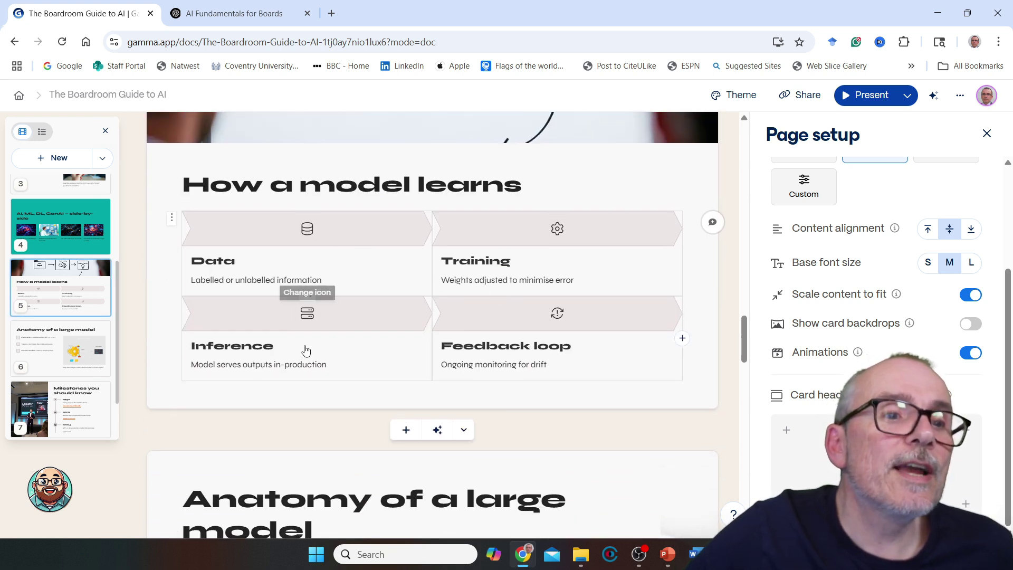
Review the remaining deck slides on large-model anatomy, milestones and why boards must pay attention, and skim the whole deck again
{"action": "scroll", "coordinate": [472, 335], "scroll_direction": "down", "scroll_amount": 1}
{"action": "scroll", "coordinate": [471, 333], "scroll_direction": "down", "scroll_amount": 4}
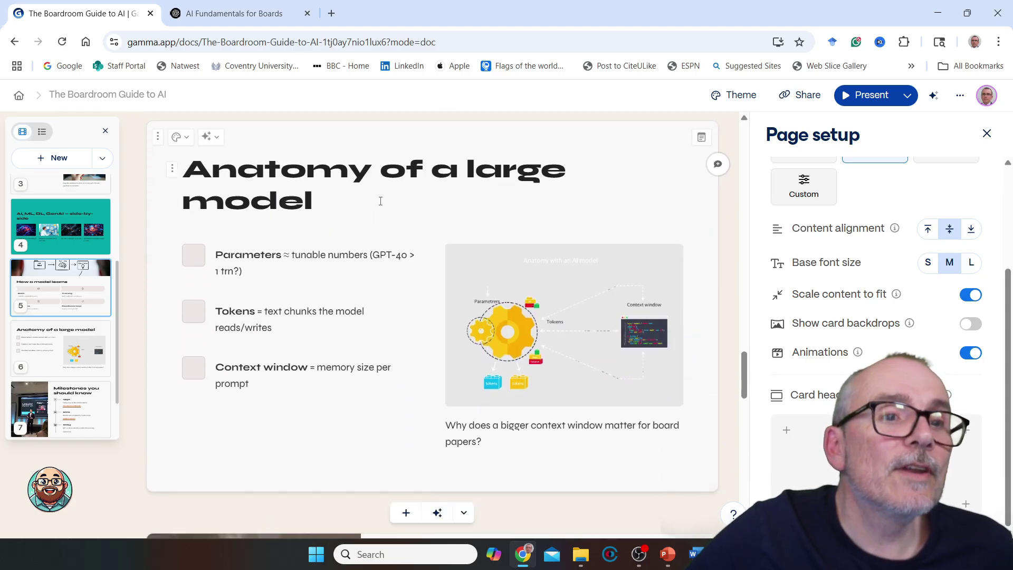
{"action": "scroll", "coordinate": [470, 205], "scroll_direction": "down", "scroll_amount": 6}
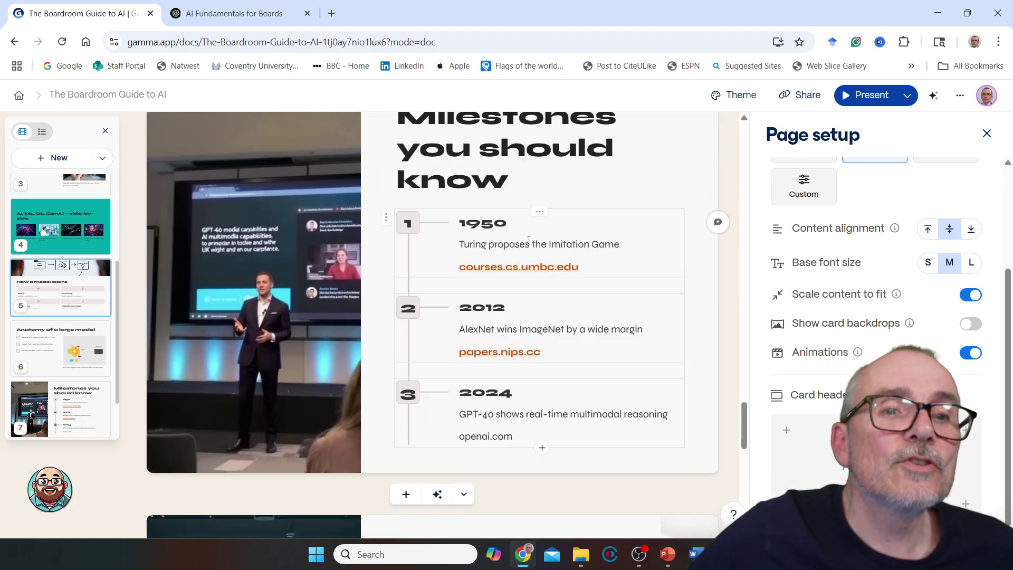
{"action": "scroll", "coordinate": [567, 277], "scroll_direction": "down", "scroll_amount": 1}
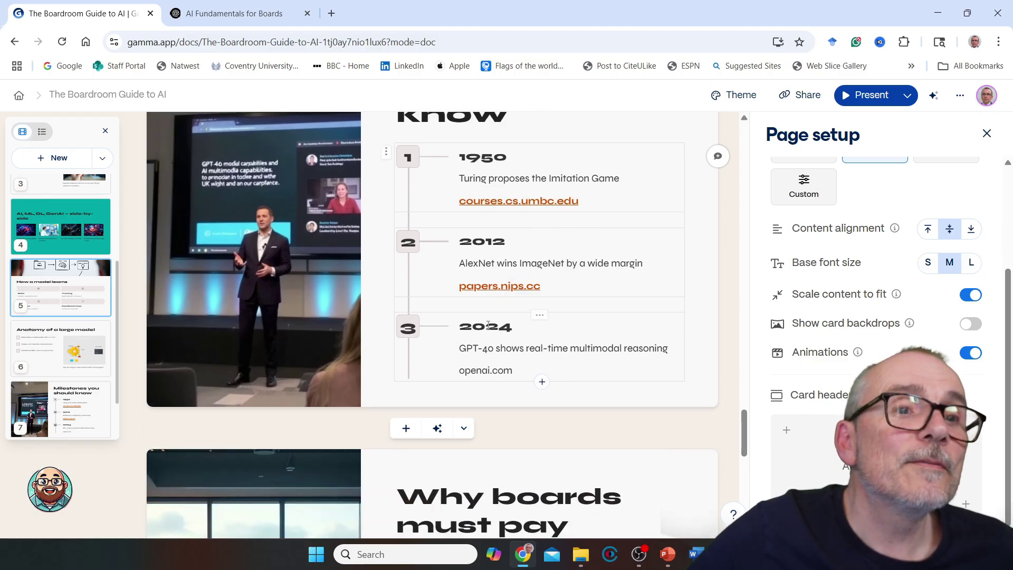
{"action": "scroll", "coordinate": [488, 325], "scroll_direction": "down", "scroll_amount": 4}
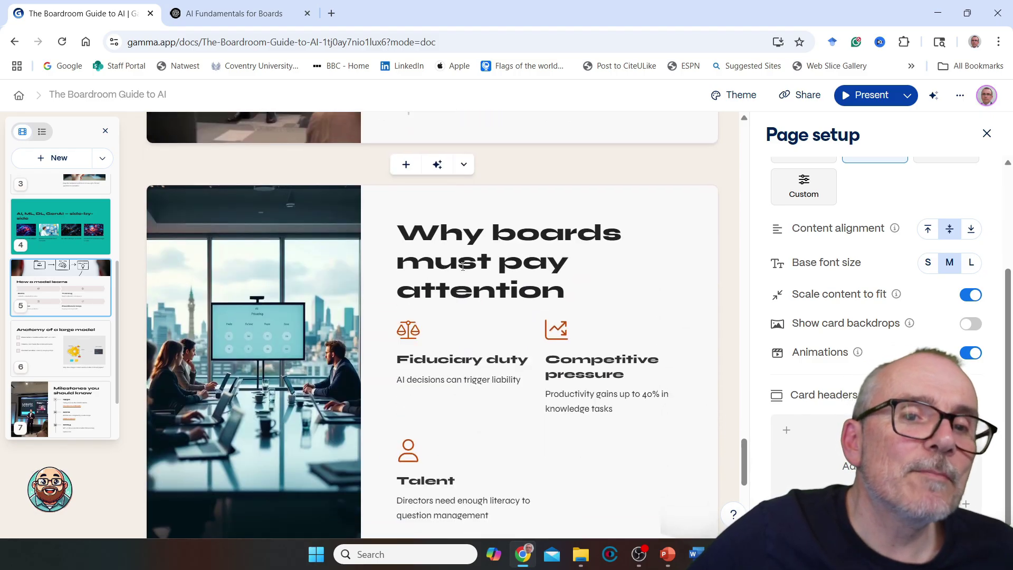
{"action": "scroll", "coordinate": [467, 264], "scroll_direction": "down", "scroll_amount": 3}
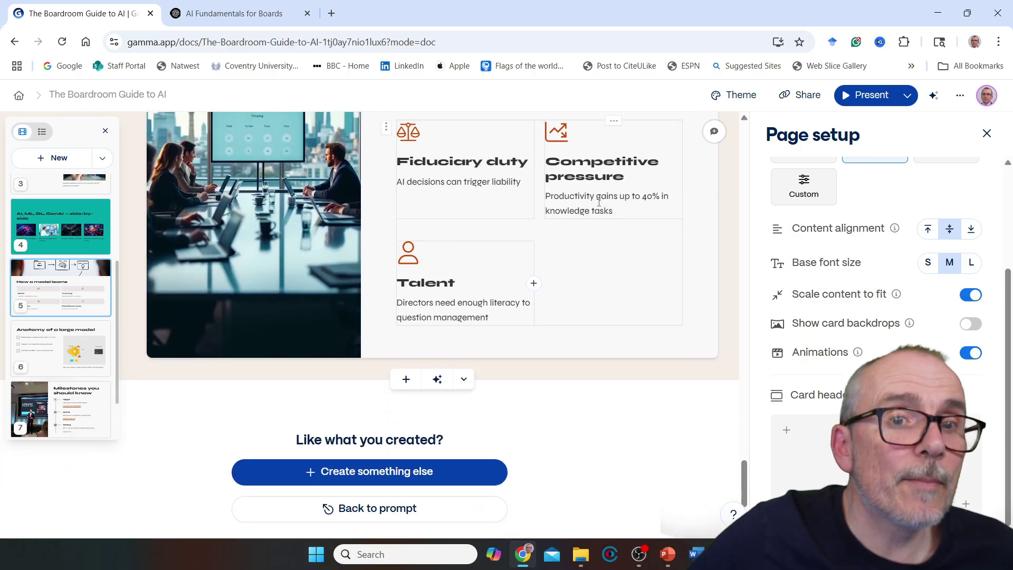
{"action": "scroll", "coordinate": [473, 262], "scroll_direction": "down", "scroll_amount": 2}
{"action": "scroll", "coordinate": [472, 262], "scroll_direction": "up", "scroll_amount": 15}
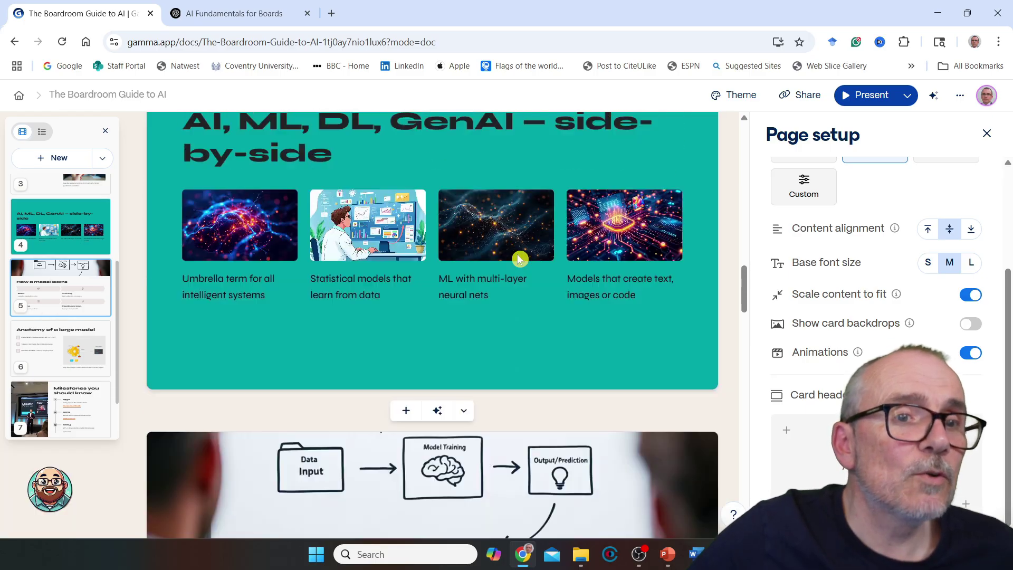
{"action": "scroll", "coordinate": [518, 254], "scroll_direction": "up", "scroll_amount": 6}
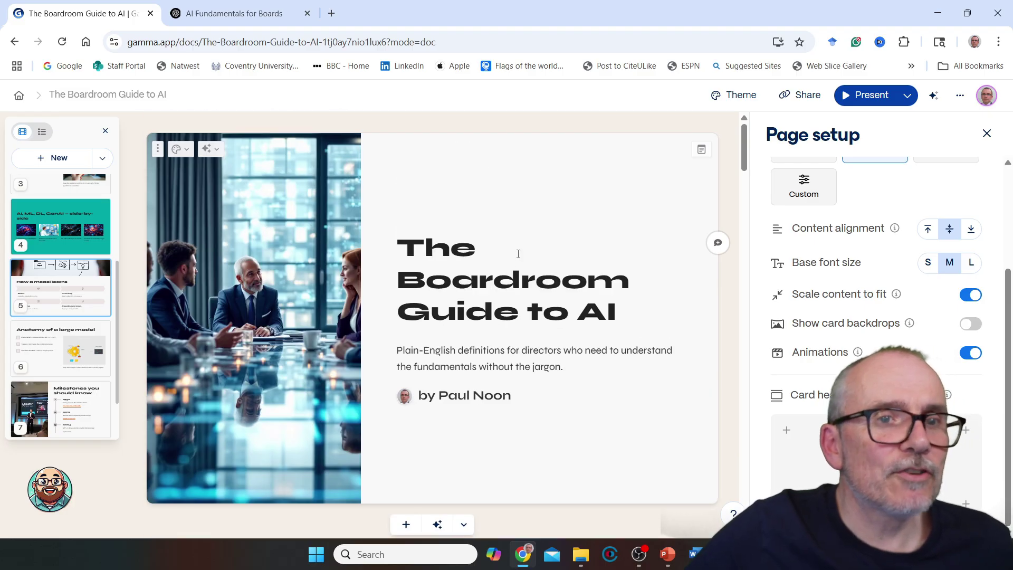
{"action": "scroll", "coordinate": [456, 309], "scroll_direction": "down", "scroll_amount": 20}
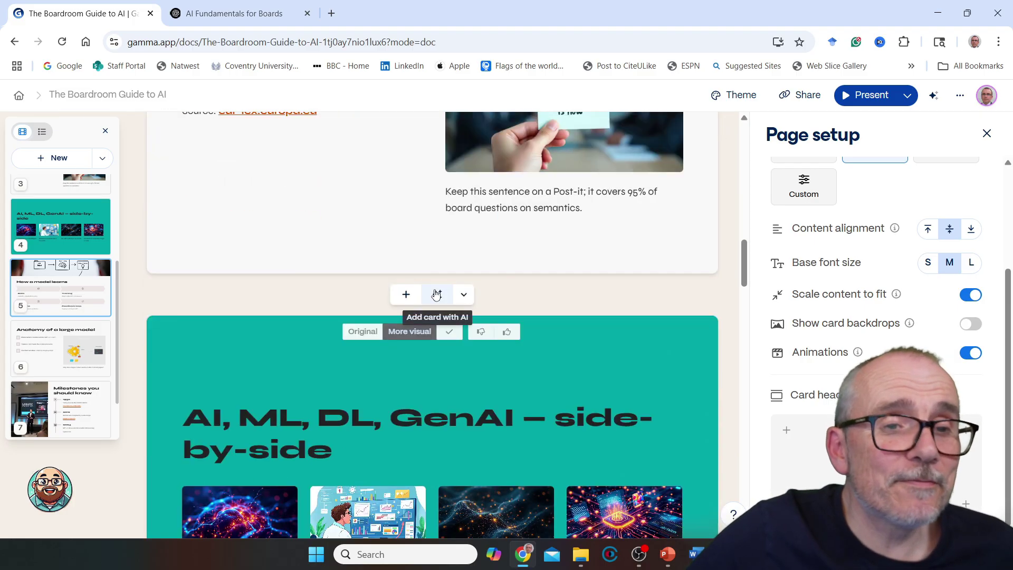
{"action": "scroll", "coordinate": [435, 295], "scroll_direction": "down", "scroll_amount": 15}
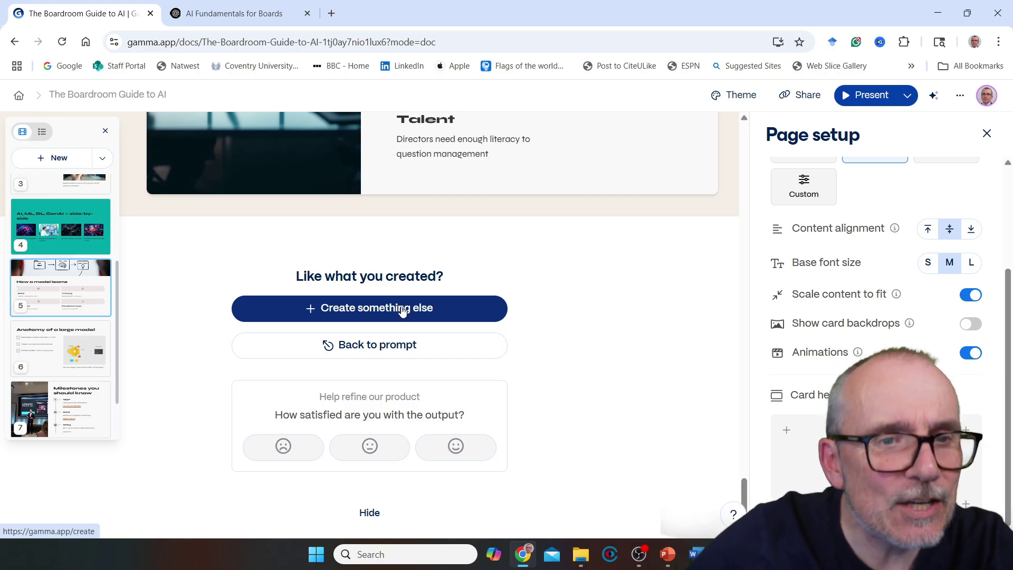
Ask ChatGPT for the details of a LinkedIn carousel that will act as a marketing tool for this course, and copy its slide table
{"action": "left_click", "coordinate": [402, 310]}
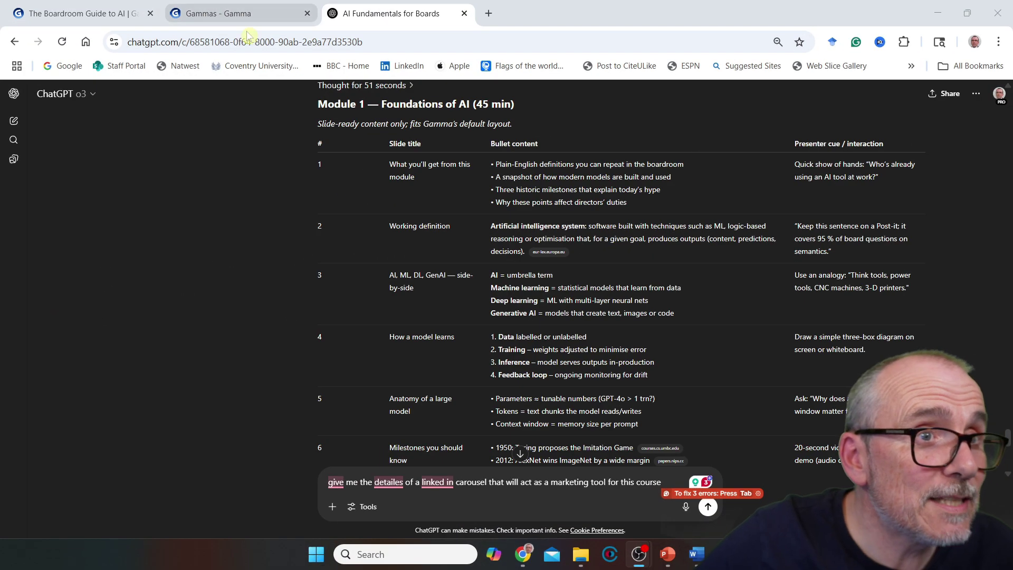
{"action": "key", "text": "Tab"}
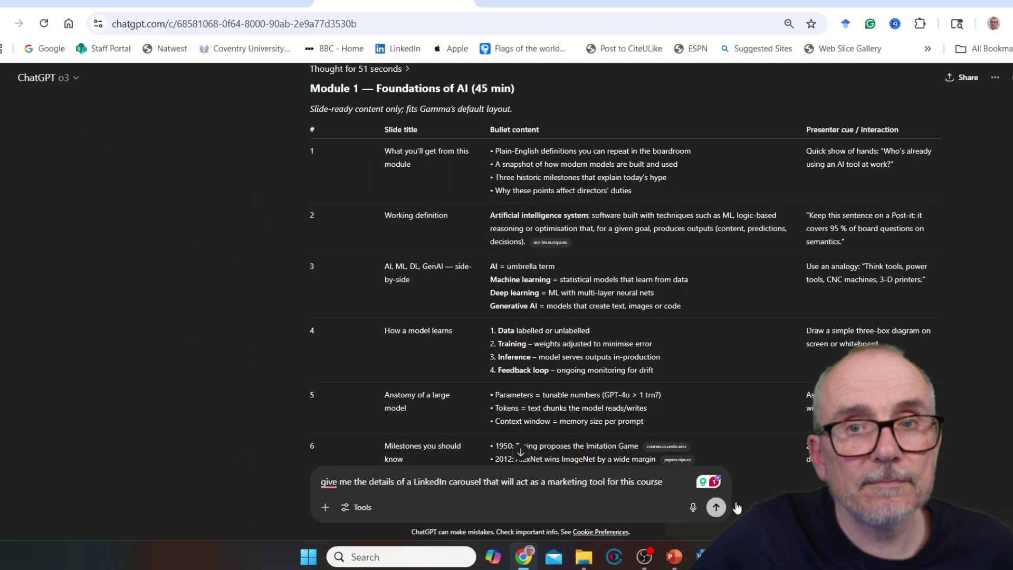
{"action": "left_click", "coordinate": [962, 526]}
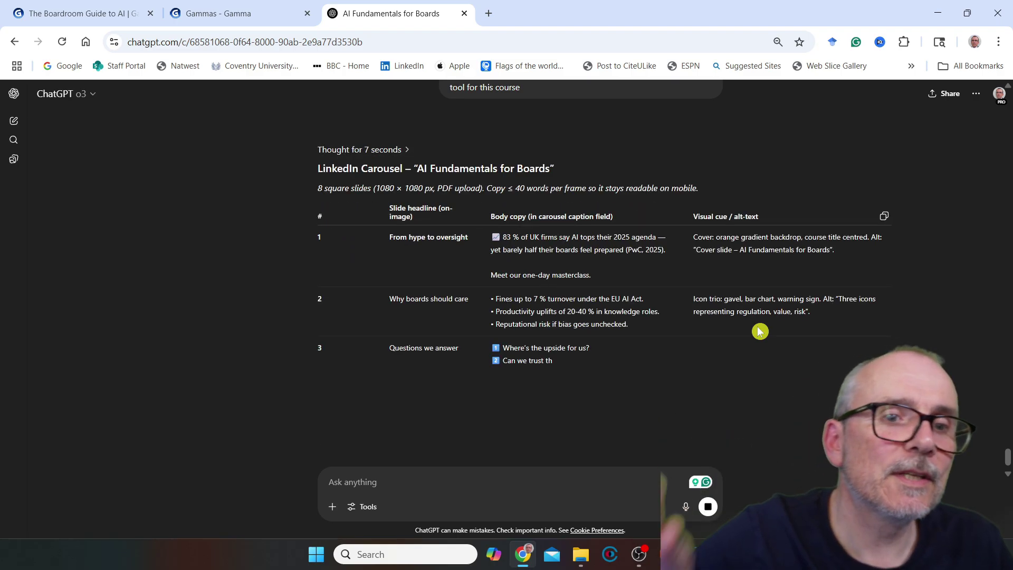
{"action": "scroll", "coordinate": [417, 294], "scroll_direction": "down", "scroll_amount": 7}
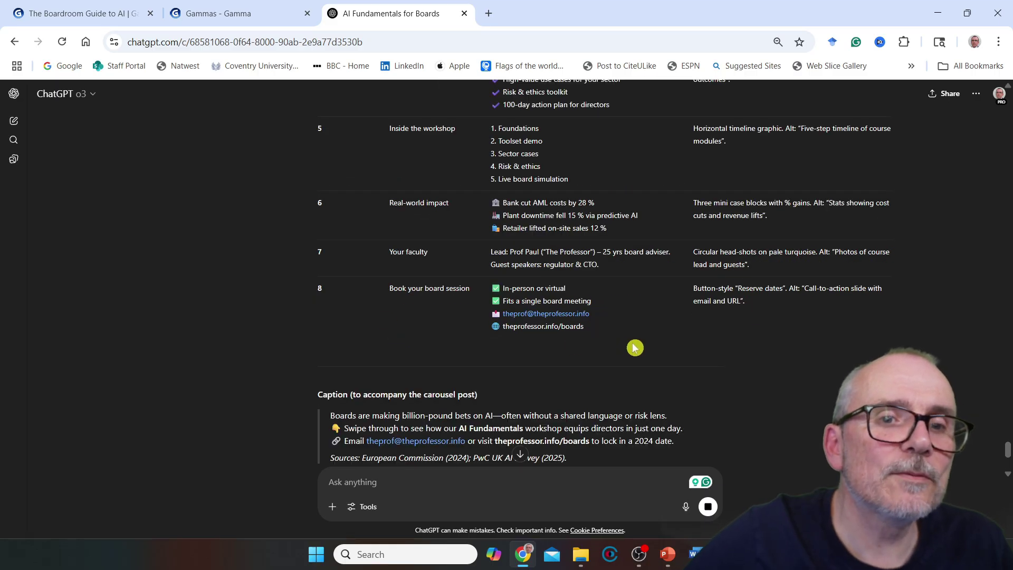
{"action": "scroll", "coordinate": [630, 347], "scroll_direction": "up", "scroll_amount": 9}
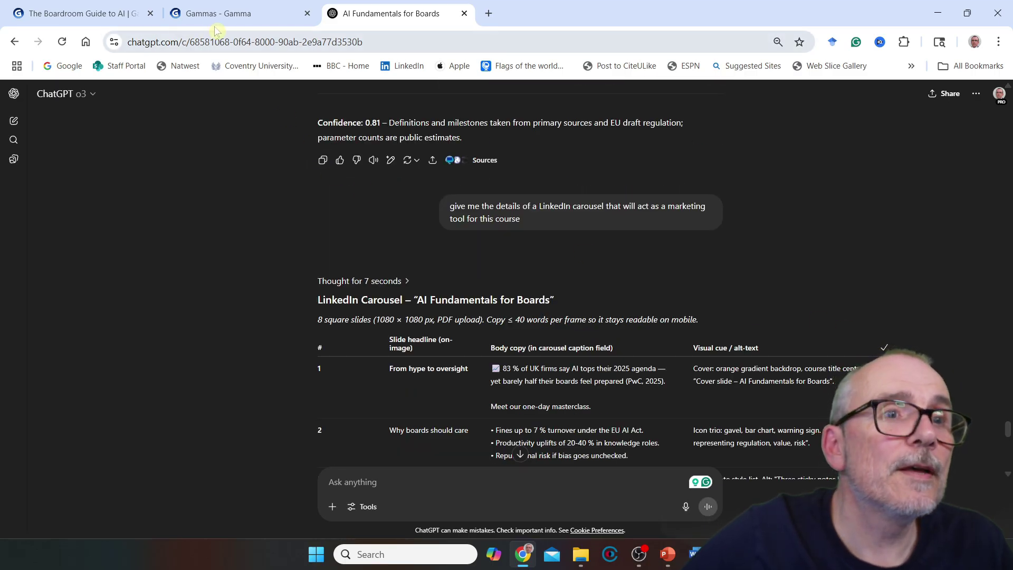
Switch back to Gamma and start a new AI creation from pasted text as a Social post in Portrait page style
{"action": "left_click", "coordinate": [249, 16]}
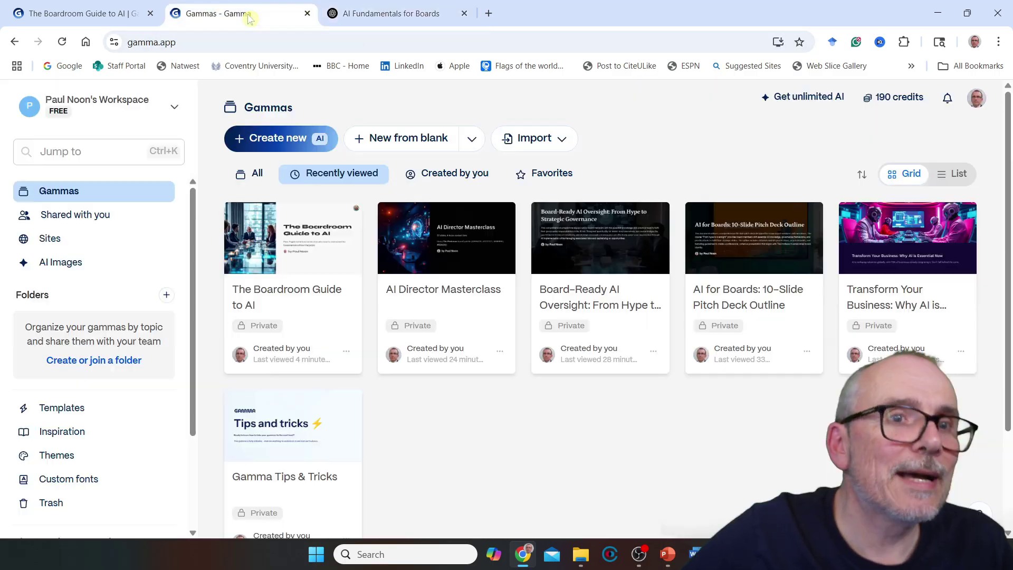
{"action": "left_click", "coordinate": [275, 138]}
{"action": "left_click", "coordinate": [325, 248]}
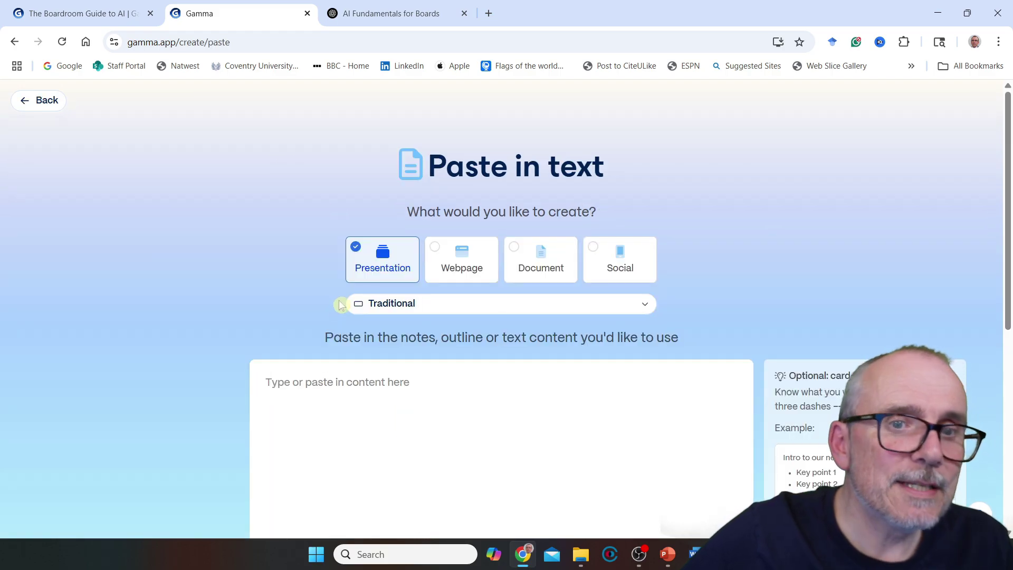
{"action": "left_click", "coordinate": [612, 264]}
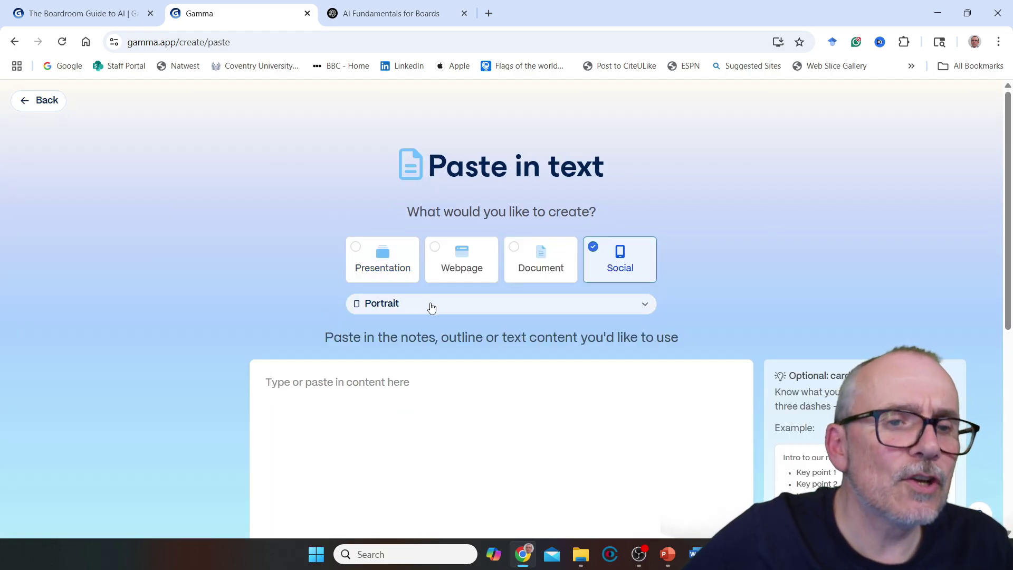
{"action": "scroll", "coordinate": [429, 301], "scroll_direction": "down", "scroll_amount": 2}
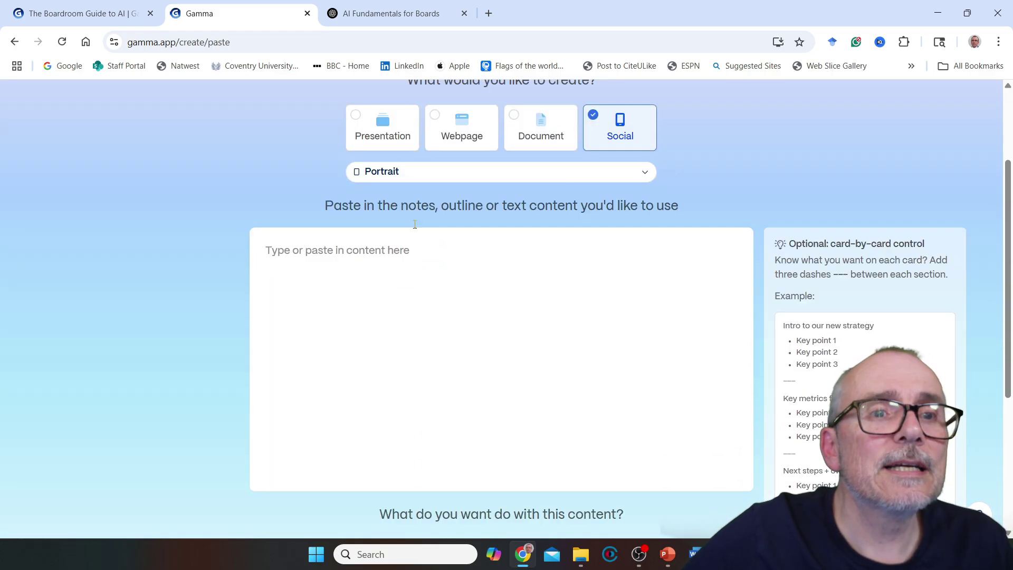
{"action": "left_click", "coordinate": [641, 176]}
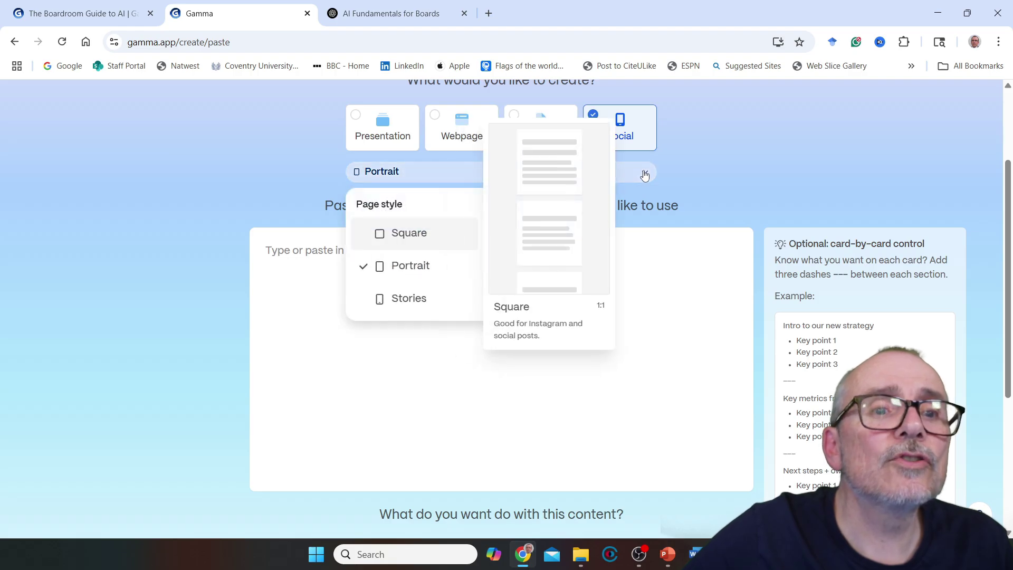
{"action": "left_click", "coordinate": [411, 268]}
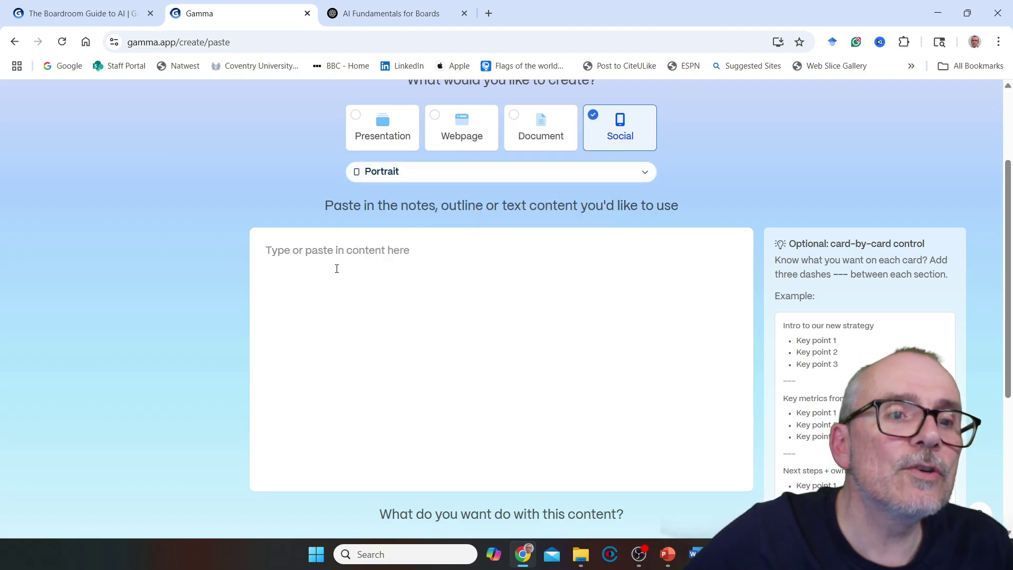
Paste the copied carousel table as the content and continue to the prompt editor with generation from notes or an outline
{"action": "right_click", "coordinate": [290, 251]}
{"action": "left_click", "coordinate": [306, 385]}
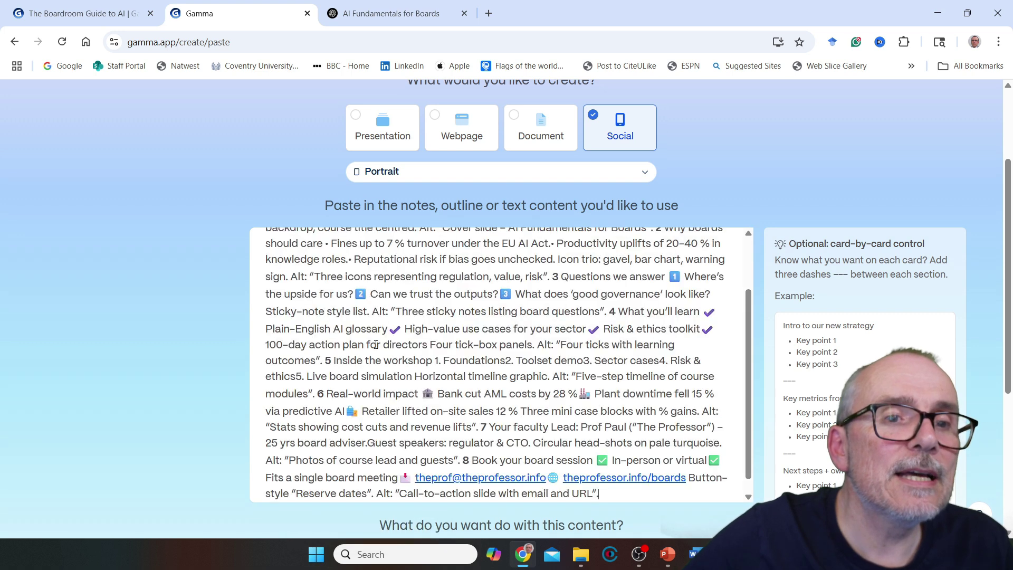
{"action": "scroll", "coordinate": [546, 335], "scroll_direction": "down", "scroll_amount": 5}
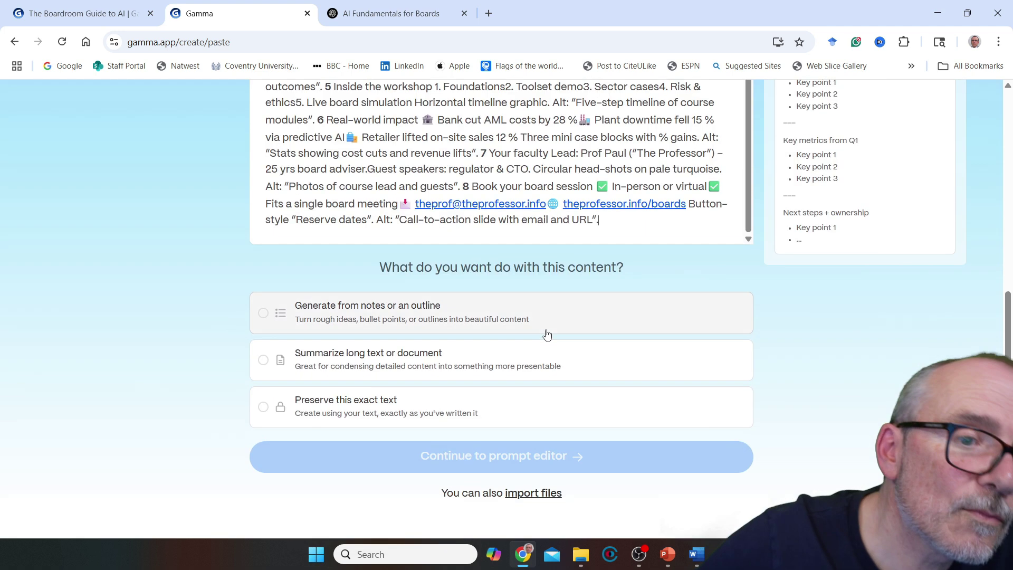
{"action": "left_click", "coordinate": [262, 315]}
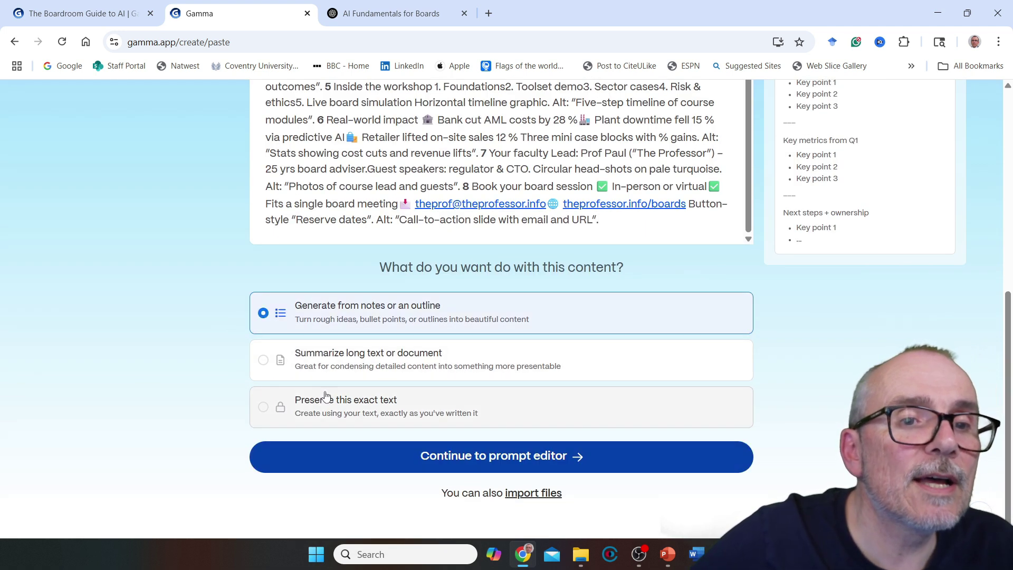
{"action": "left_click", "coordinate": [502, 456]}
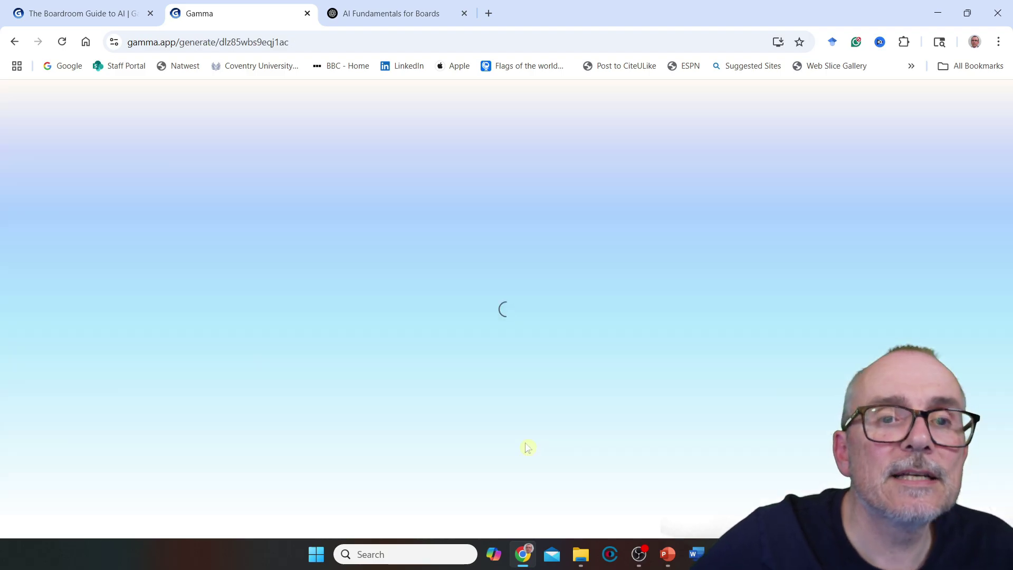
Add an instruction that a LinkedIn carousel is wanted, and continue to theme selection
{"action": "left_click", "coordinate": [781, 158]}
{"action": "type", "text": "I want a linkedin caro"}
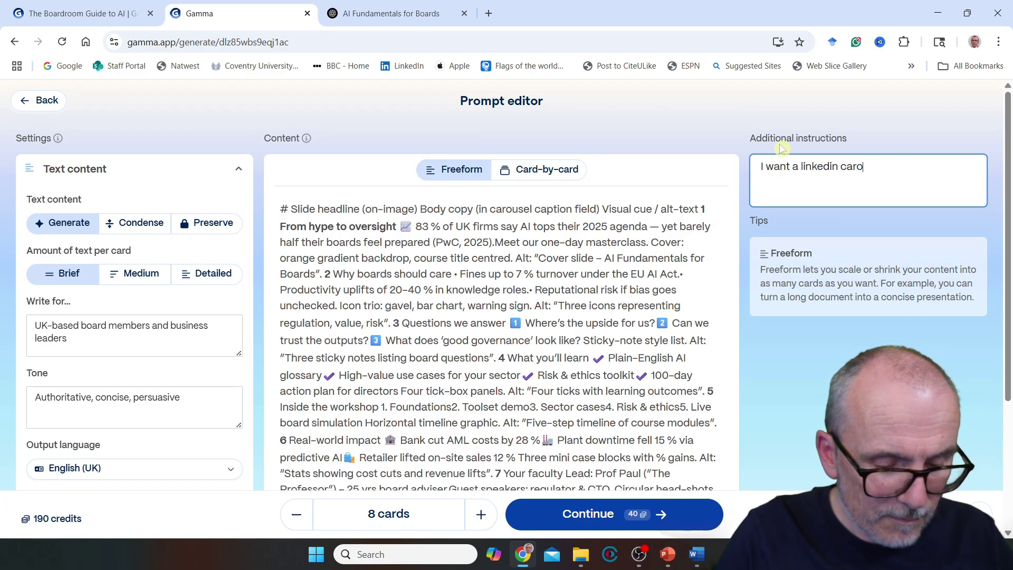
{"action": "scroll", "coordinate": [749, 338], "scroll_direction": "down", "scroll_amount": 3}
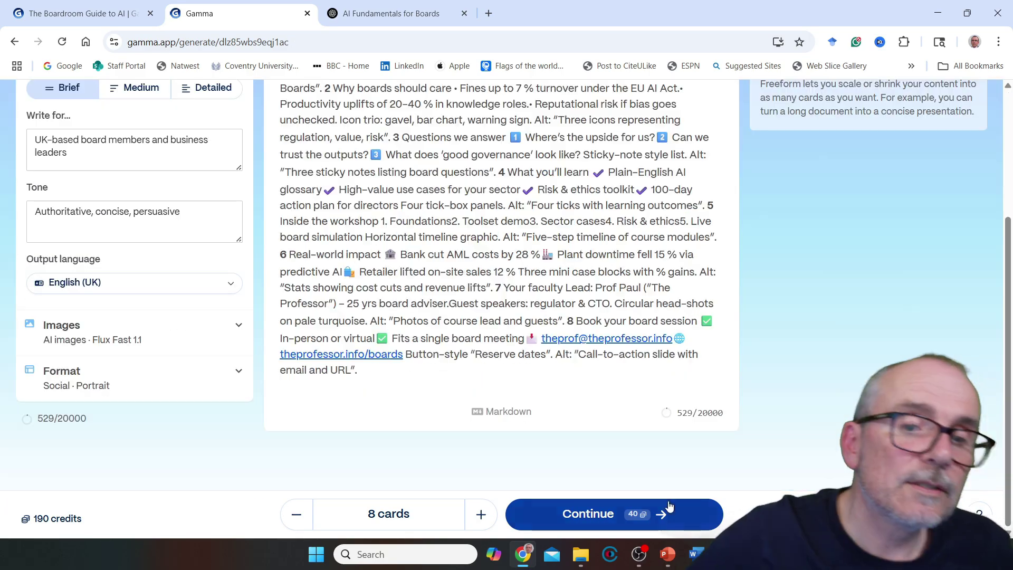
{"action": "left_click", "coordinate": [602, 527]}
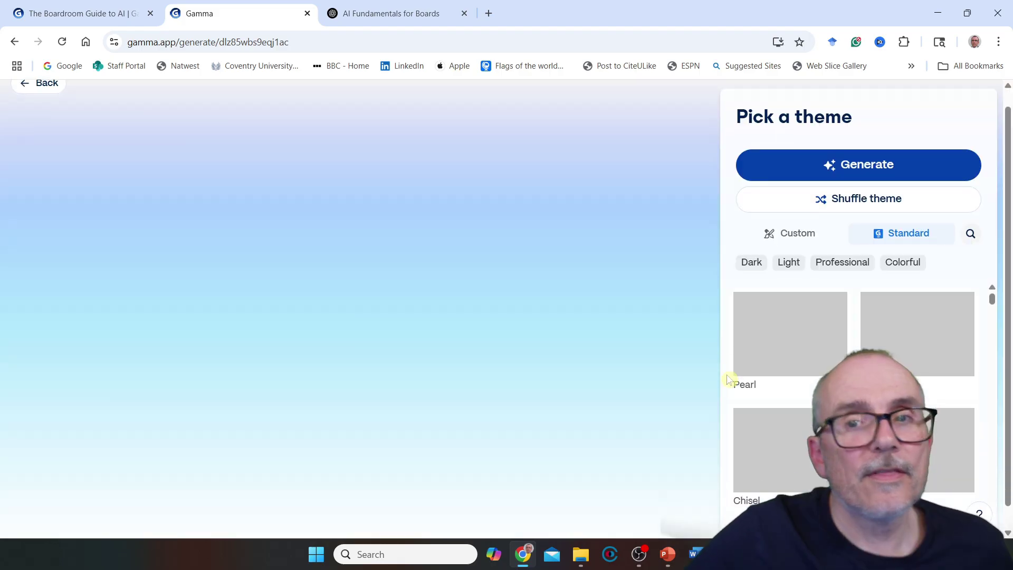
Choose the custom theme The Professor and generate the carousel
{"action": "left_click", "coordinate": [794, 211]}
{"action": "left_click", "coordinate": [795, 348]}
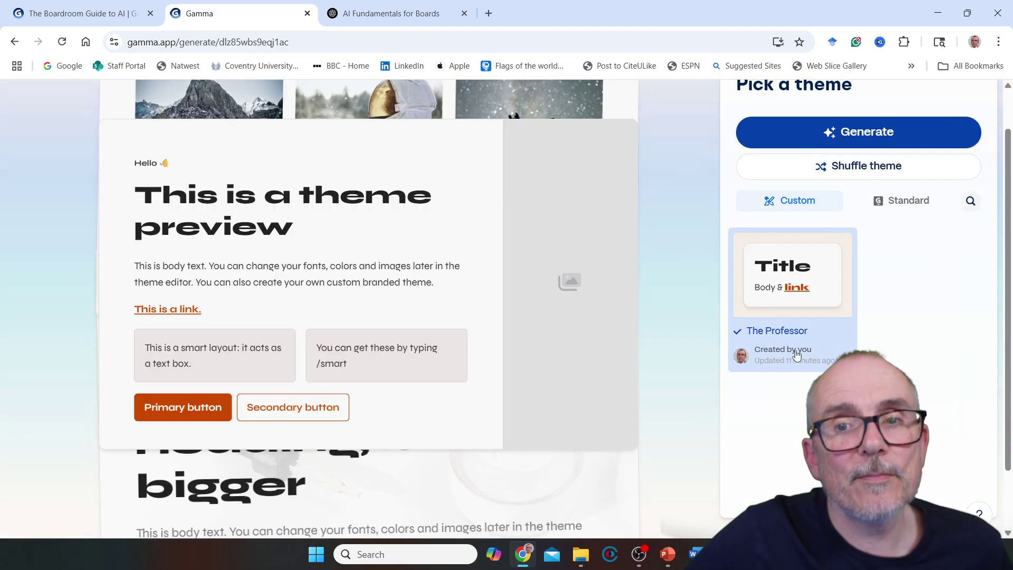
{"action": "left_click", "coordinate": [856, 142]}
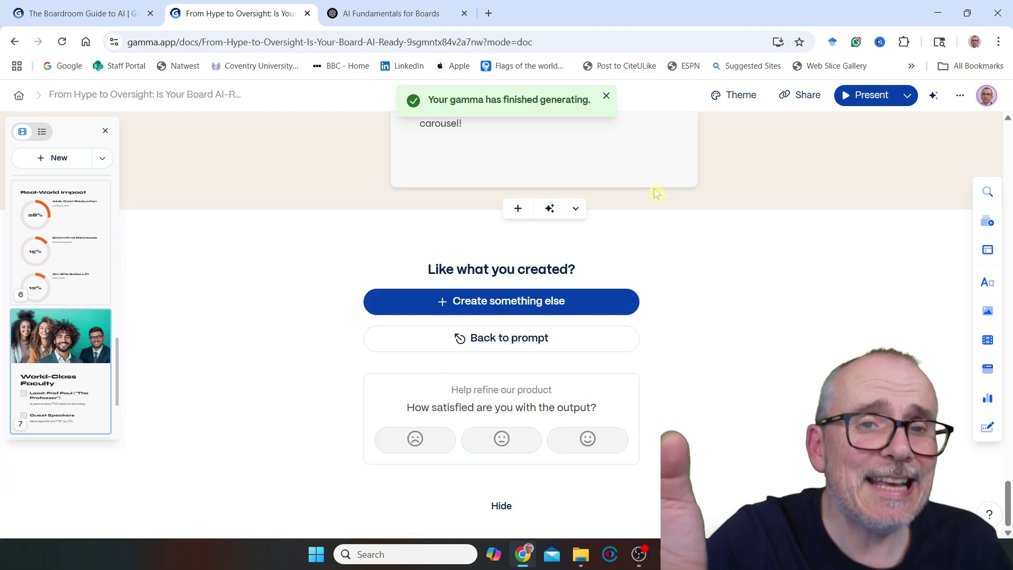
Review the generated carousel cards, including the masterclass booking, real-world impact, one-day journey and critical questions cards
{"action": "scroll", "coordinate": [660, 153], "scroll_direction": "up", "scroll_amount": 10}
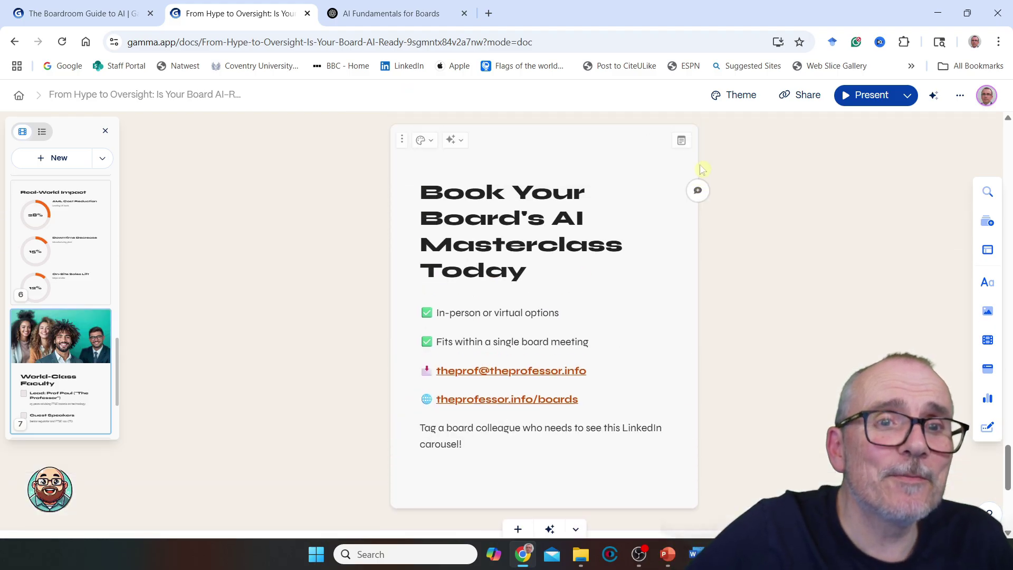
{"action": "scroll", "coordinate": [701, 169], "scroll_direction": "up", "scroll_amount": 10}
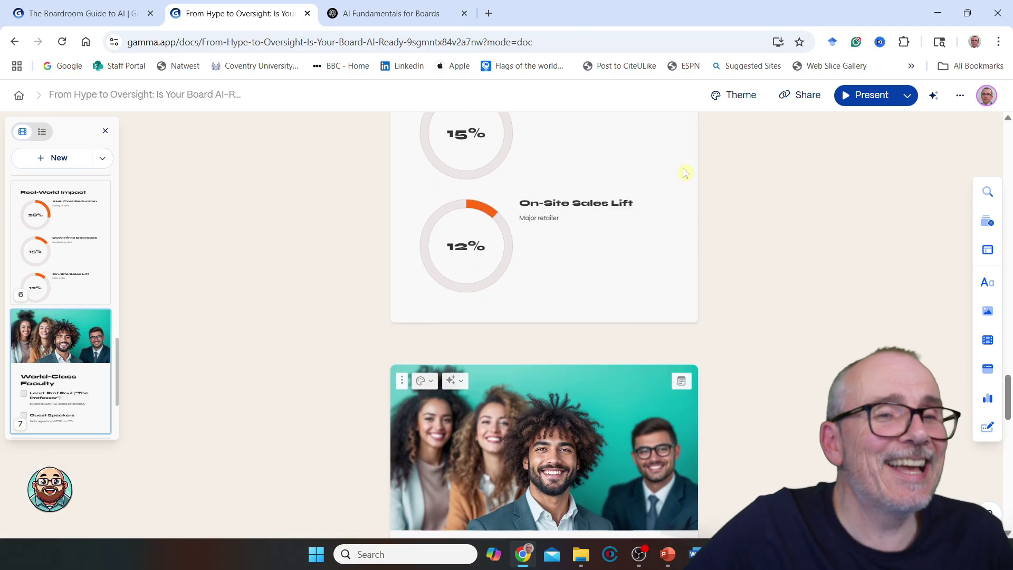
{"action": "scroll", "coordinate": [683, 167], "scroll_direction": "up", "scroll_amount": 10}
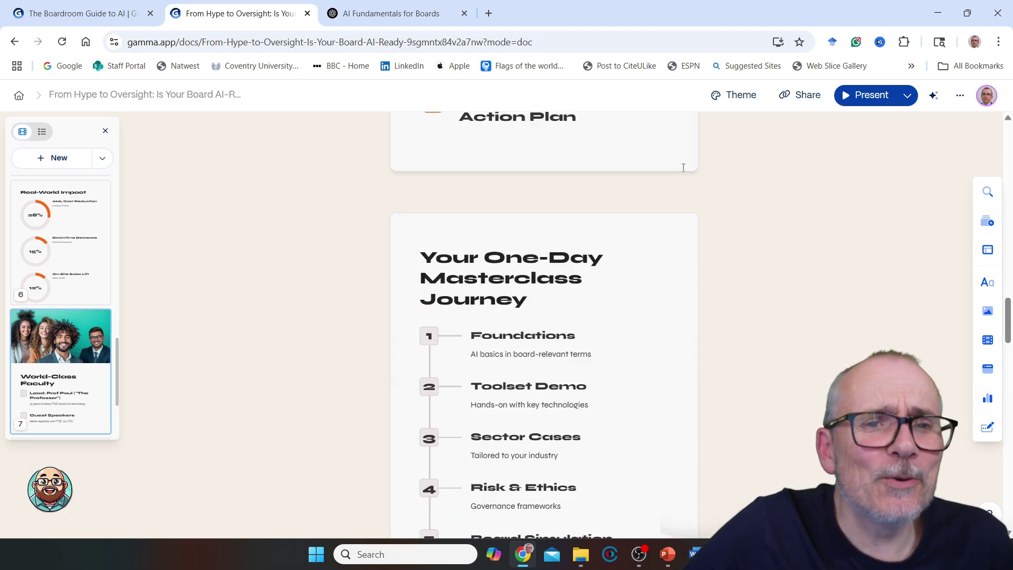
{"action": "scroll", "coordinate": [683, 168], "scroll_direction": "up", "scroll_amount": 3}
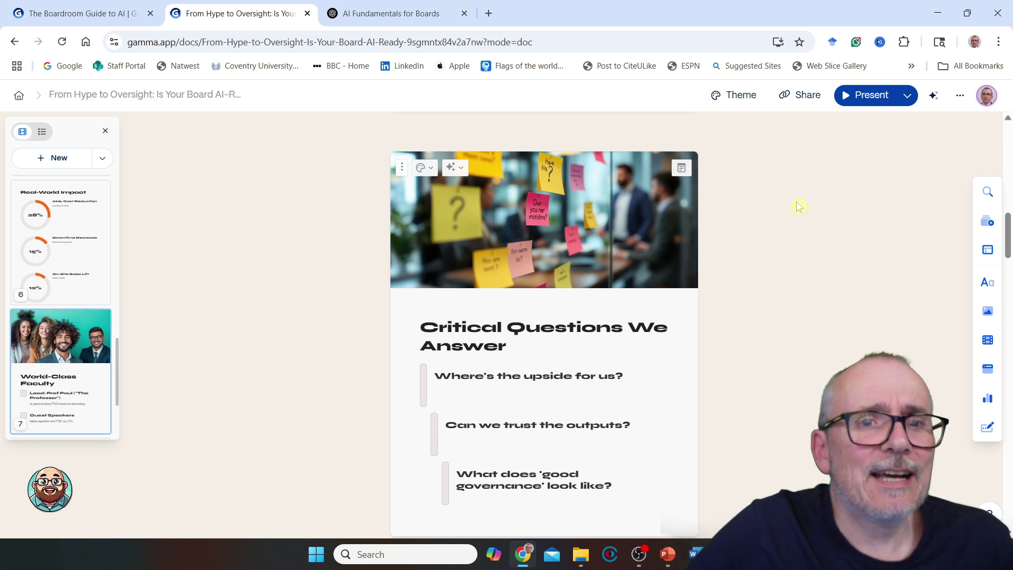
{"action": "scroll", "coordinate": [701, 197], "scroll_direction": "down", "scroll_amount": 5}
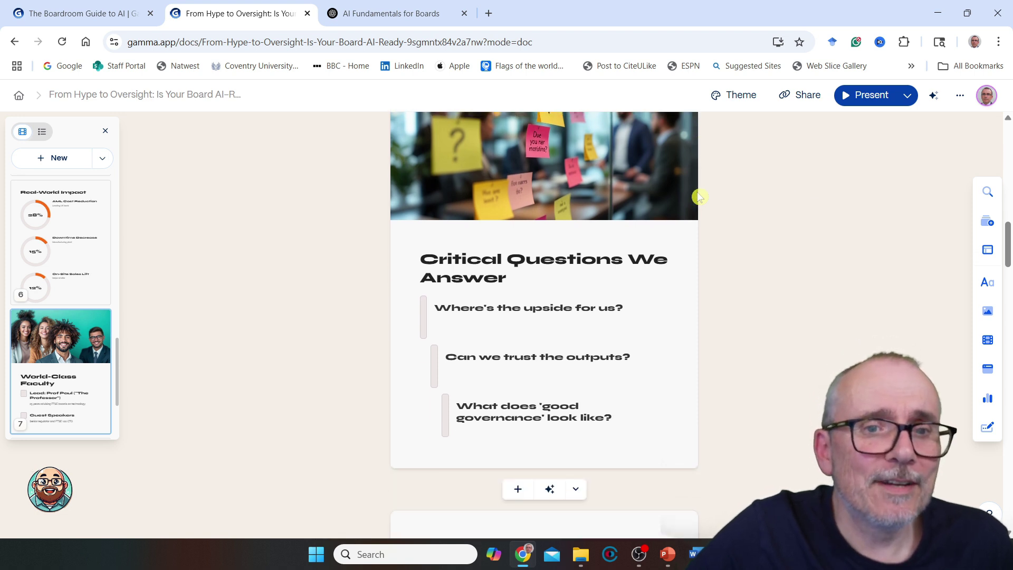
{"action": "scroll", "coordinate": [654, 190], "scroll_direction": "down", "scroll_amount": 20}
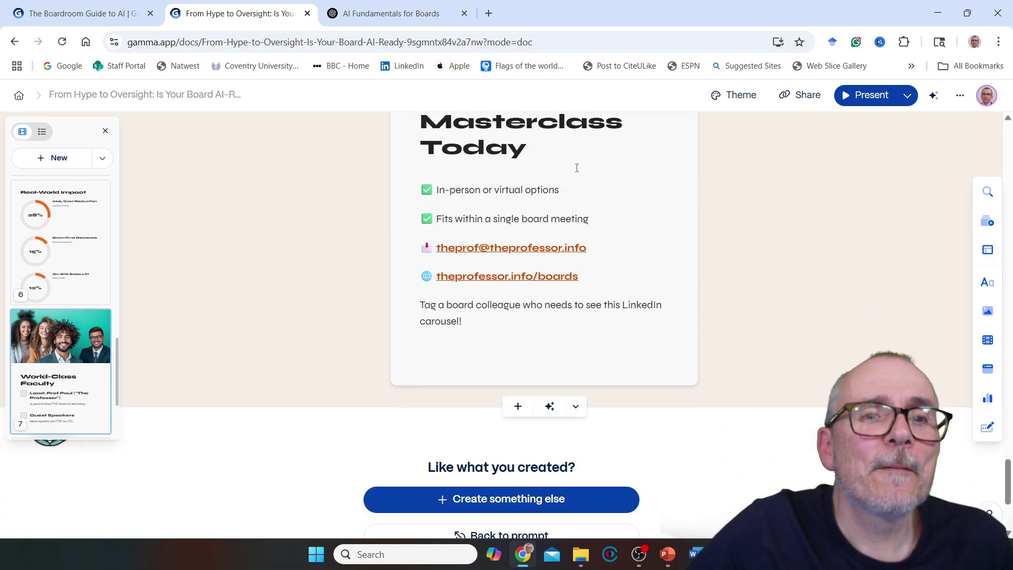
Start a new AI-generated webpage in English (UK) with 8 cards from the prompt "generate a webpage that covers the fundamentals of AI" and generate its outline
{"action": "scroll", "coordinate": [639, 212], "scroll_direction": "up", "scroll_amount": 15}
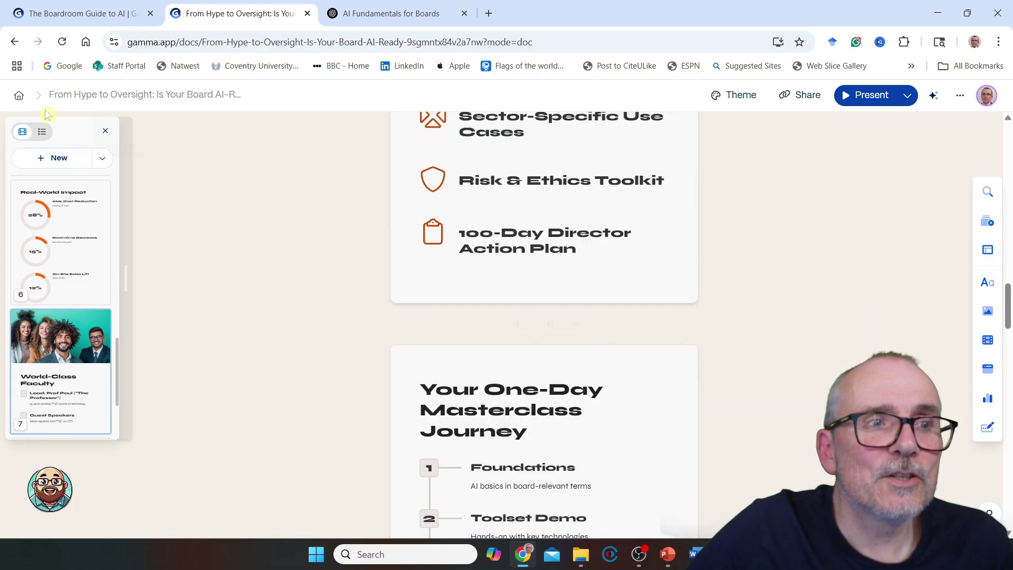
{"action": "left_click", "coordinate": [19, 94]}
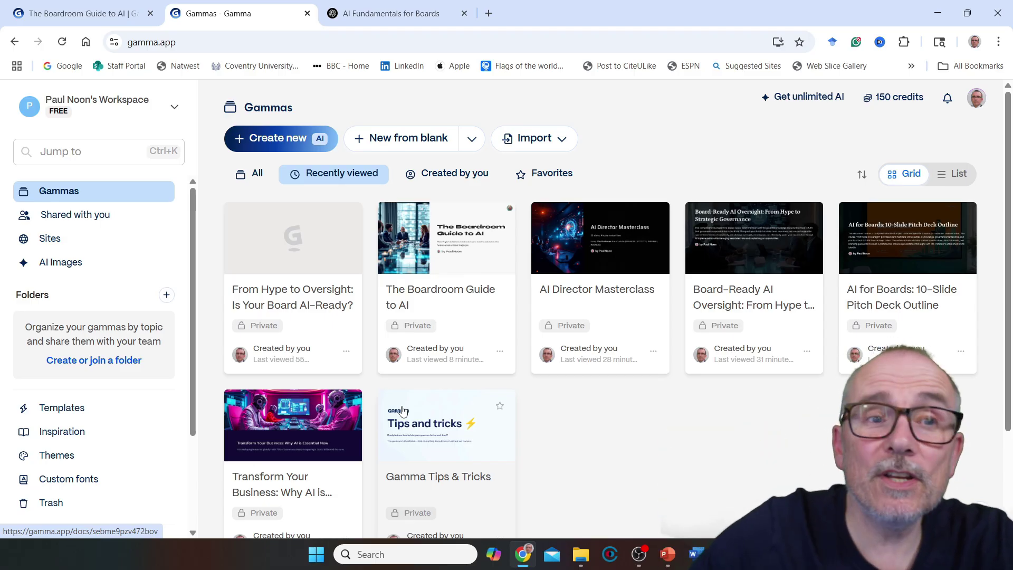
{"action": "left_click", "coordinate": [289, 142]}
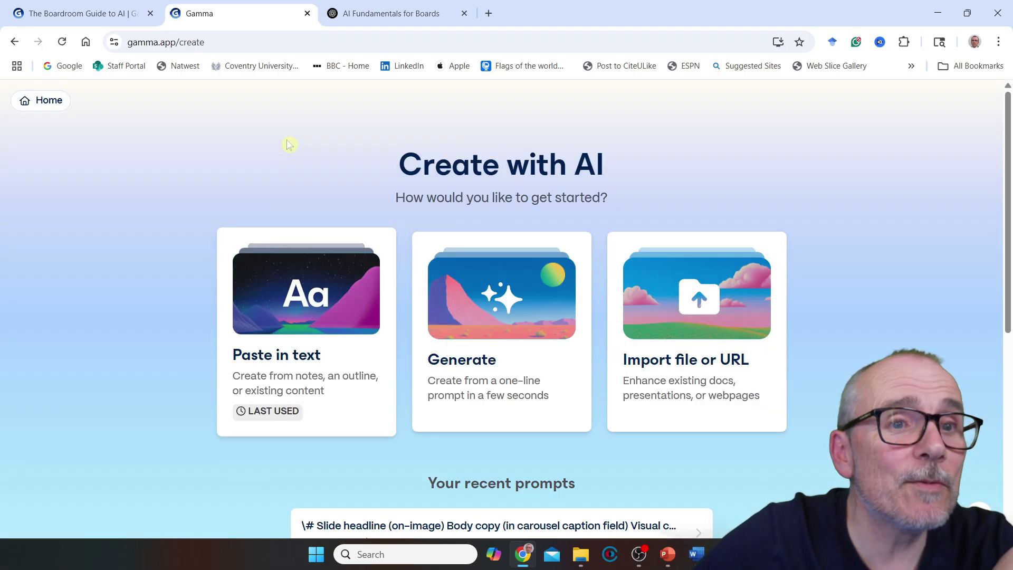
{"action": "left_click", "coordinate": [511, 317]}
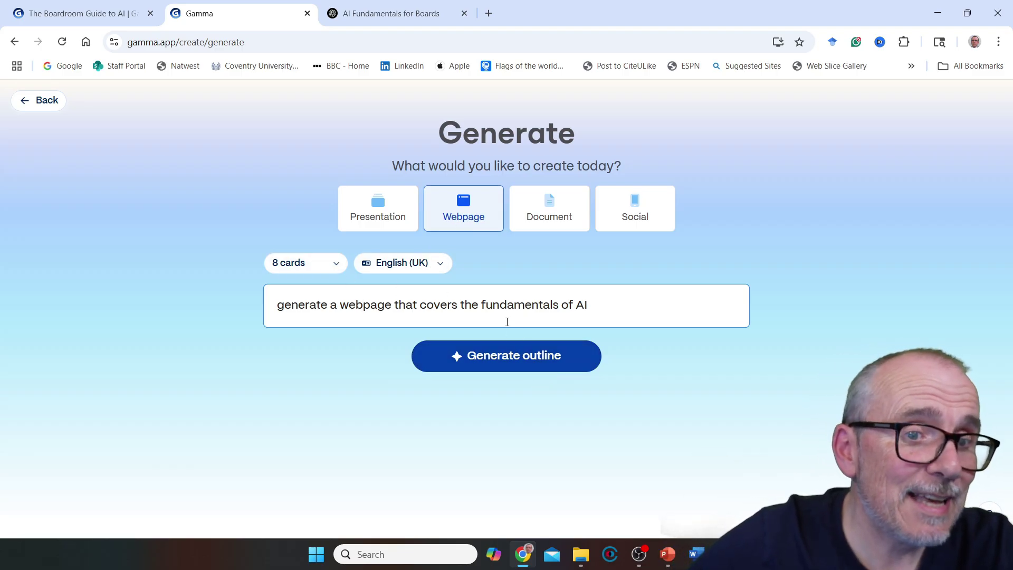
{"action": "left_click", "coordinate": [520, 357]}
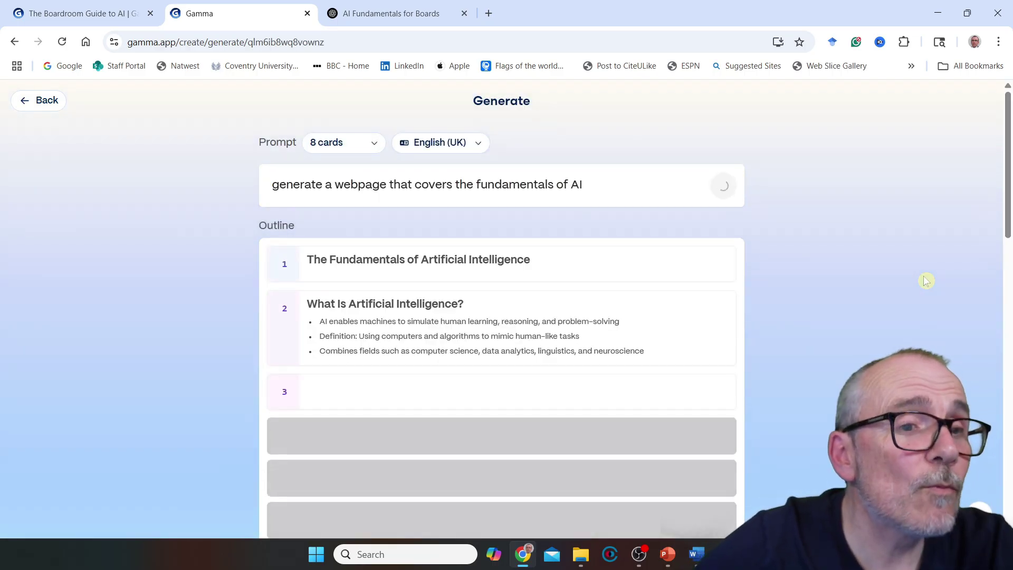
Check the outline cards and the content settings of the AI fundamentals webpage, and switch to advanced mode
{"action": "scroll", "coordinate": [703, 220], "scroll_direction": "down", "scroll_amount": 10}
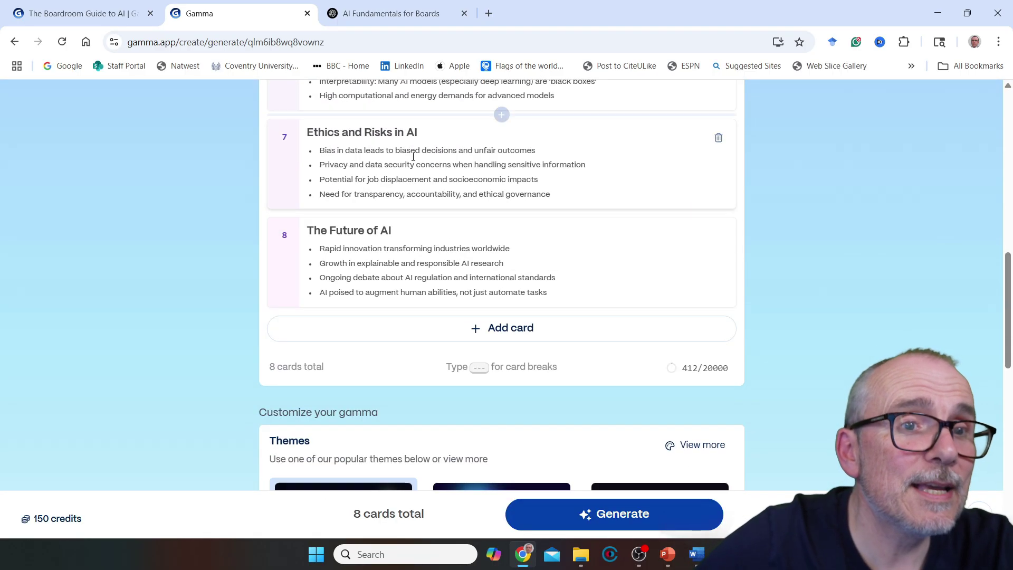
{"action": "scroll", "coordinate": [445, 236], "scroll_direction": "up", "scroll_amount": 10}
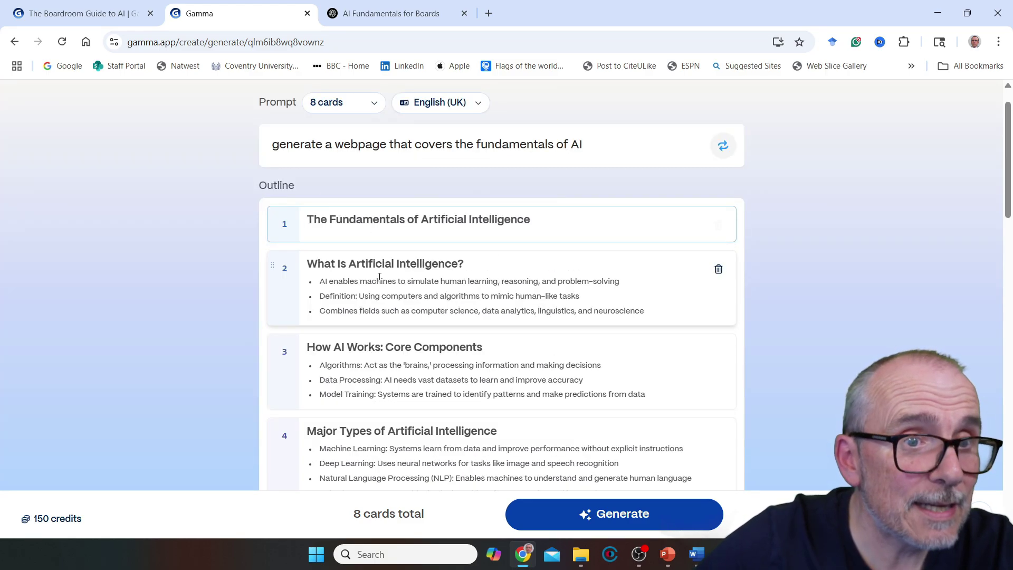
{"action": "scroll", "coordinate": [493, 270], "scroll_direction": "down", "scroll_amount": 2}
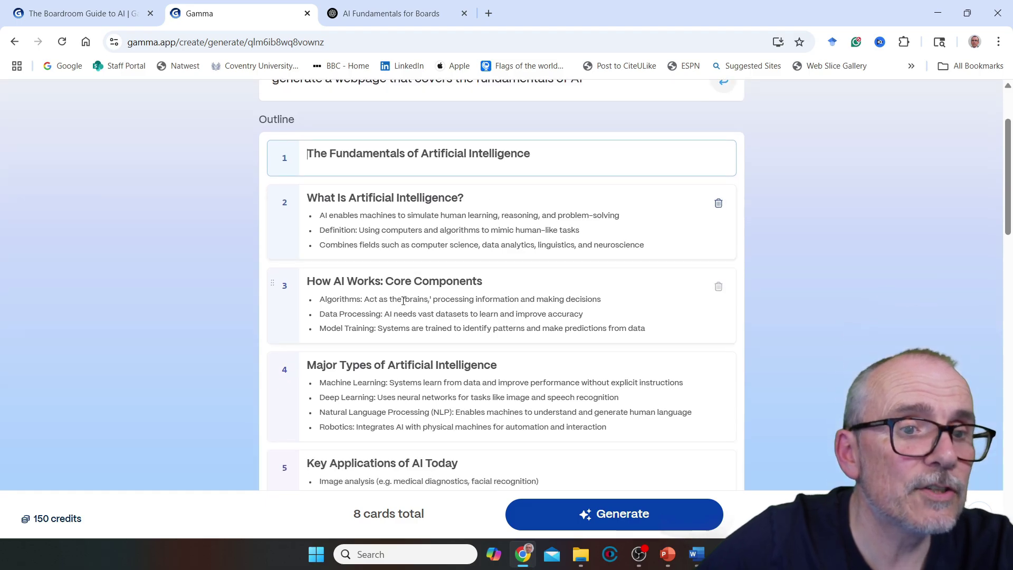
{"action": "scroll", "coordinate": [407, 256], "scroll_direction": "down", "scroll_amount": 1}
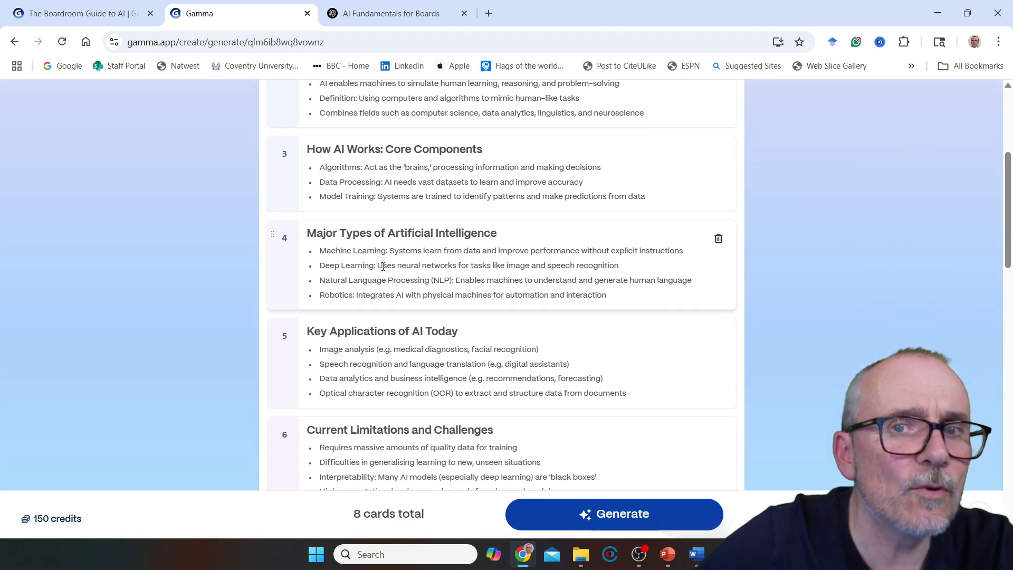
{"action": "scroll", "coordinate": [527, 256], "scroll_direction": "down", "scroll_amount": 1}
{"action": "left_click_drag", "start_coordinate": [493, 204], "coordinate": [491, 283]}
{"action": "left_click_drag", "start_coordinate": [287, 193], "coordinate": [280, 301]}
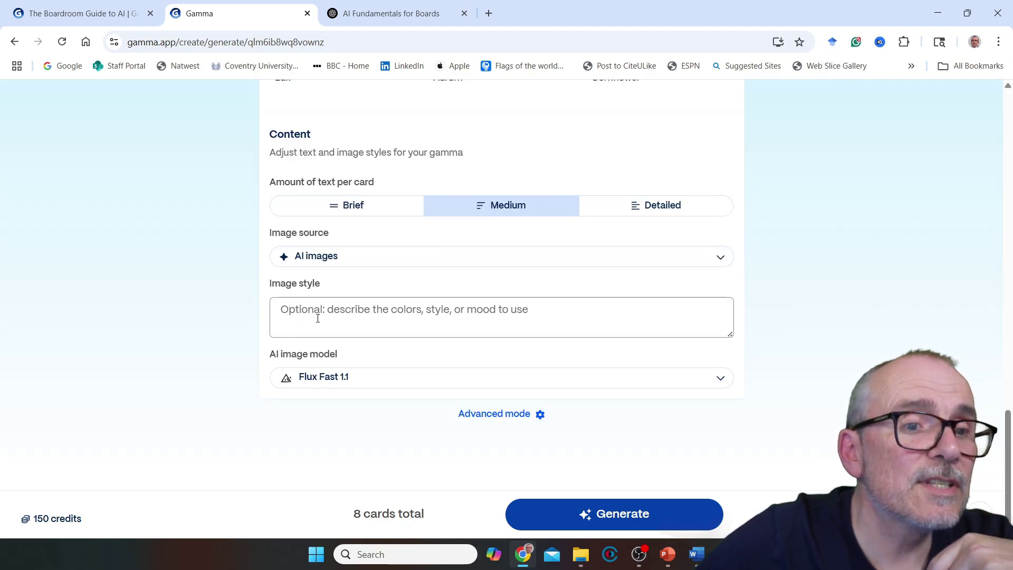
{"action": "left_click", "coordinate": [519, 416]}
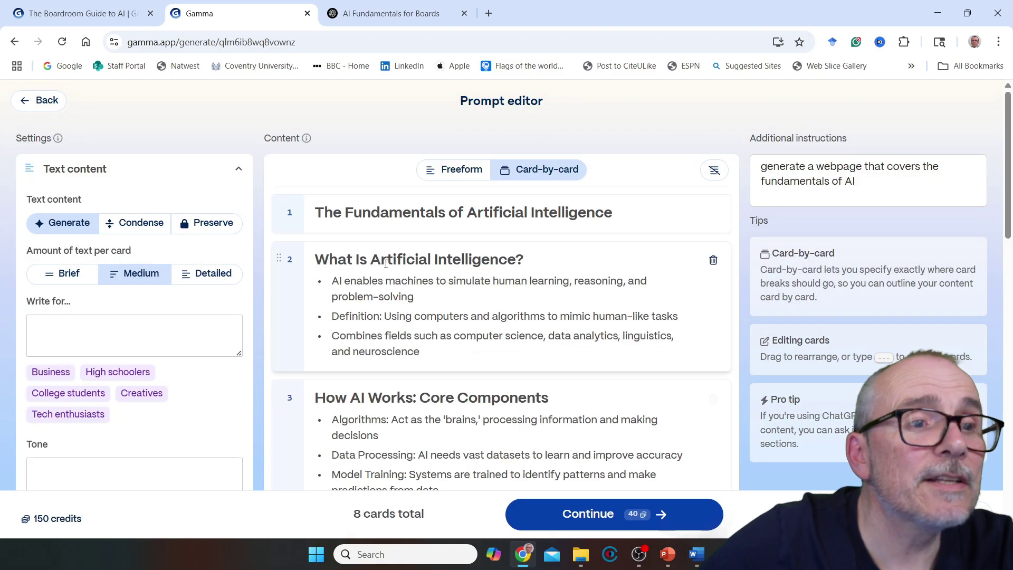
Set the audience to "Professionals in various industries" and the tone to "Clear persuasive writing, appropriate for a business context", and continue to generate the webpage
{"action": "scroll", "coordinate": [187, 279], "scroll_direction": "down", "scroll_amount": 3}
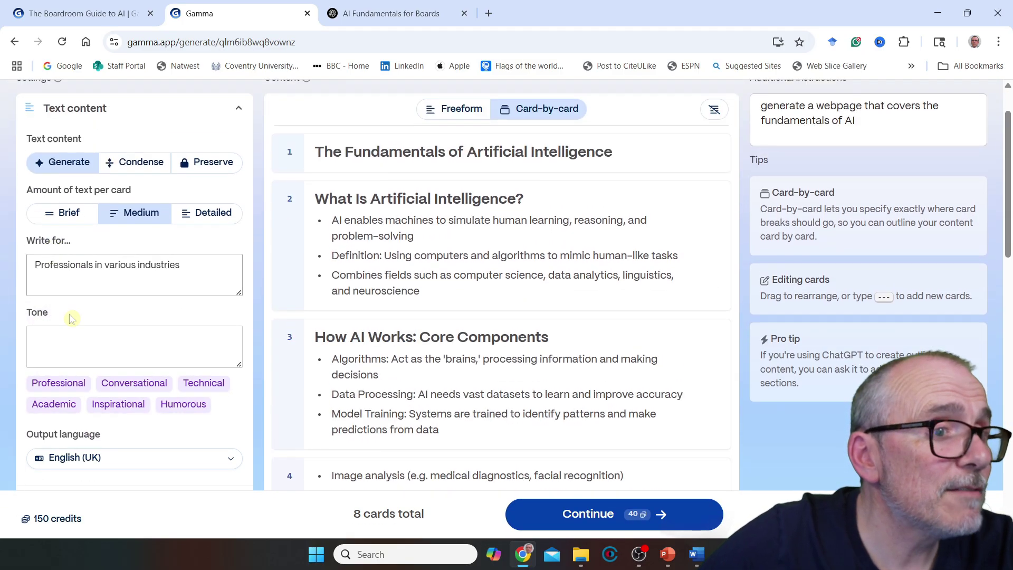
{"action": "scroll", "coordinate": [812, 177], "scroll_direction": "up", "scroll_amount": 2}
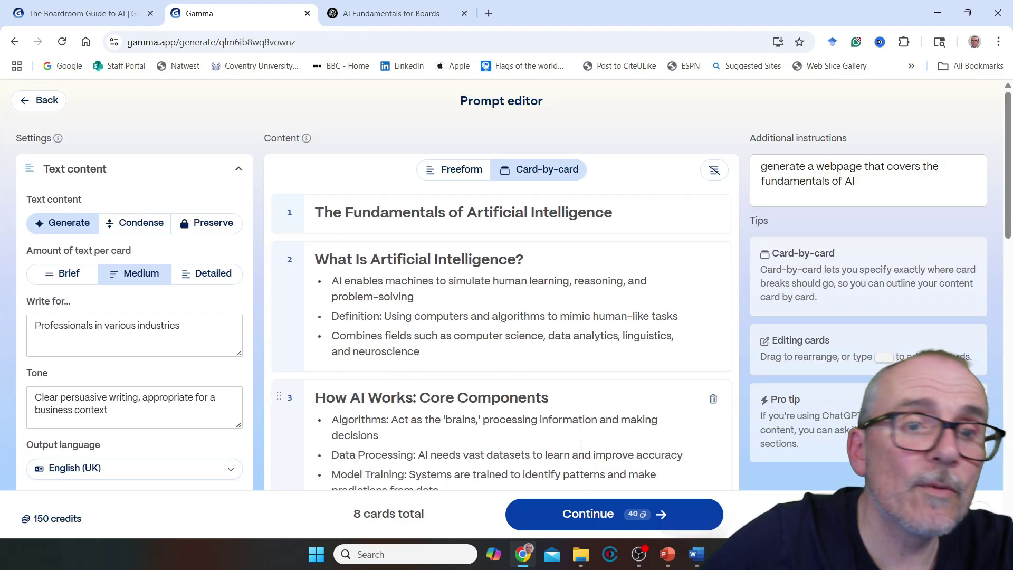
{"action": "left_click", "coordinate": [584, 515]}
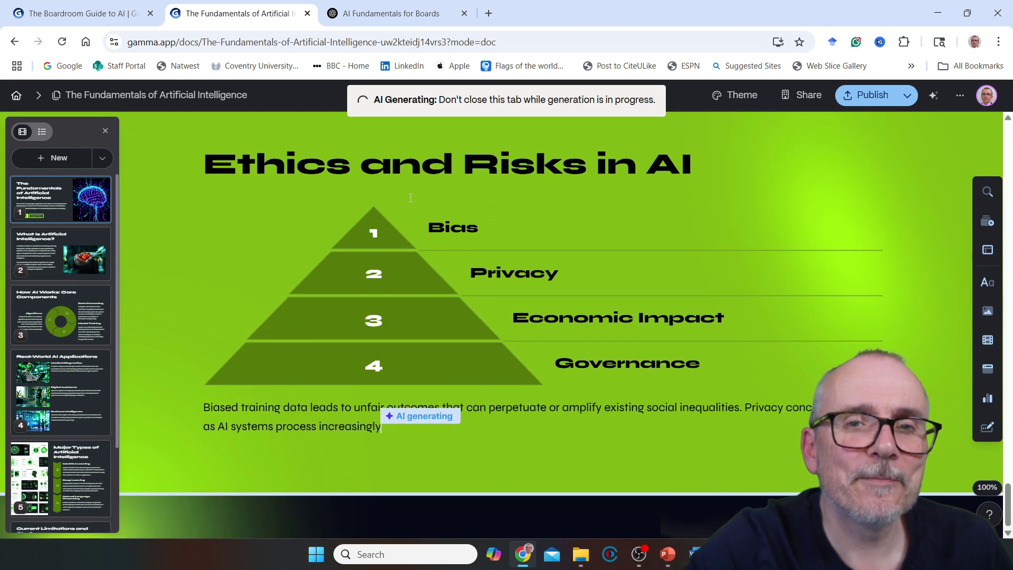
Review the generated webpage from its closing section back up through the real-world applications and the introduction to artificial intelligence
{"action": "scroll", "coordinate": [217, 272], "scroll_direction": "up", "scroll_amount": 20}
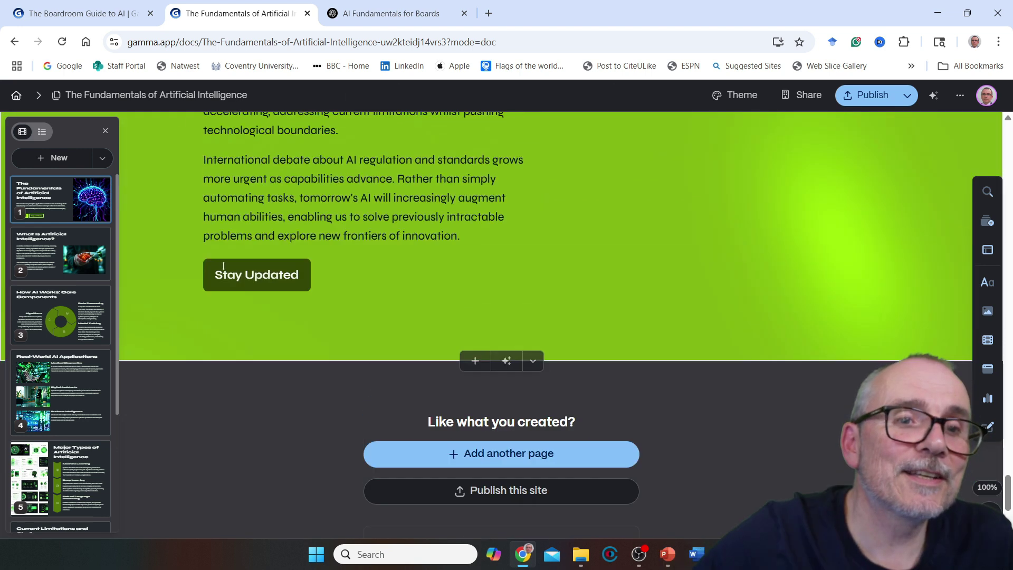
{"action": "scroll", "coordinate": [271, 278], "scroll_direction": "up", "scroll_amount": 10}
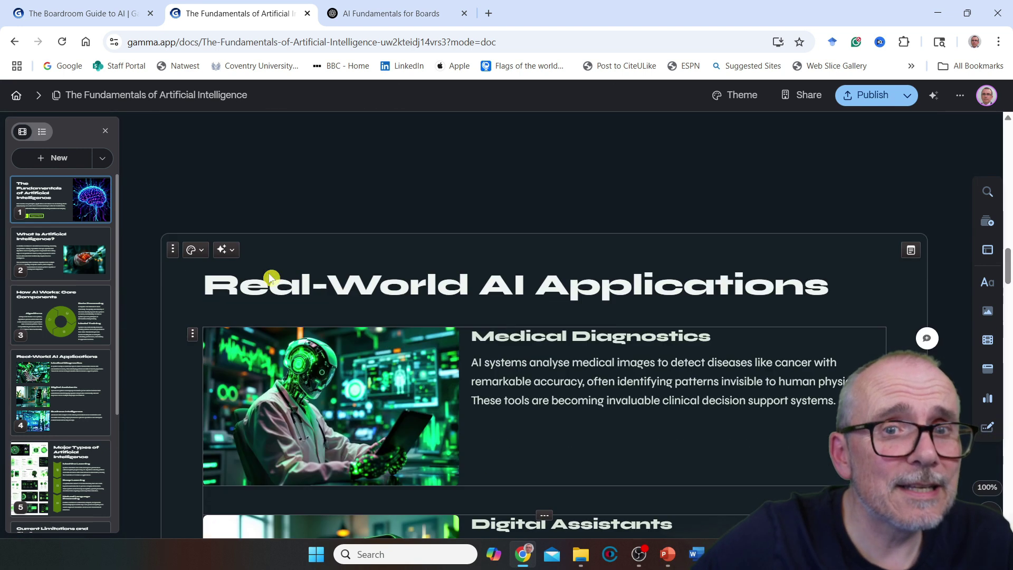
{"action": "scroll", "coordinate": [272, 273], "scroll_direction": "up", "scroll_amount": 15}
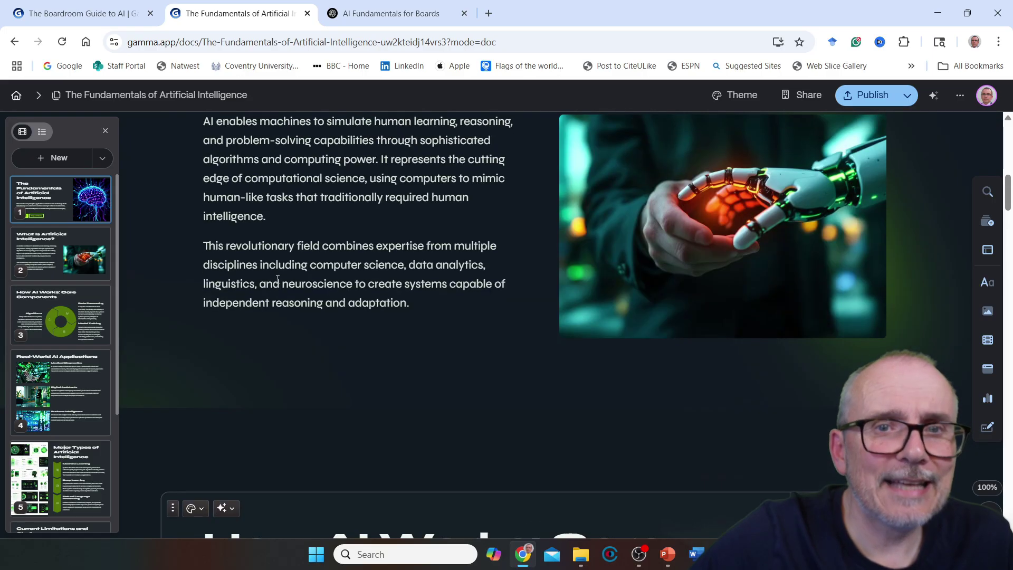